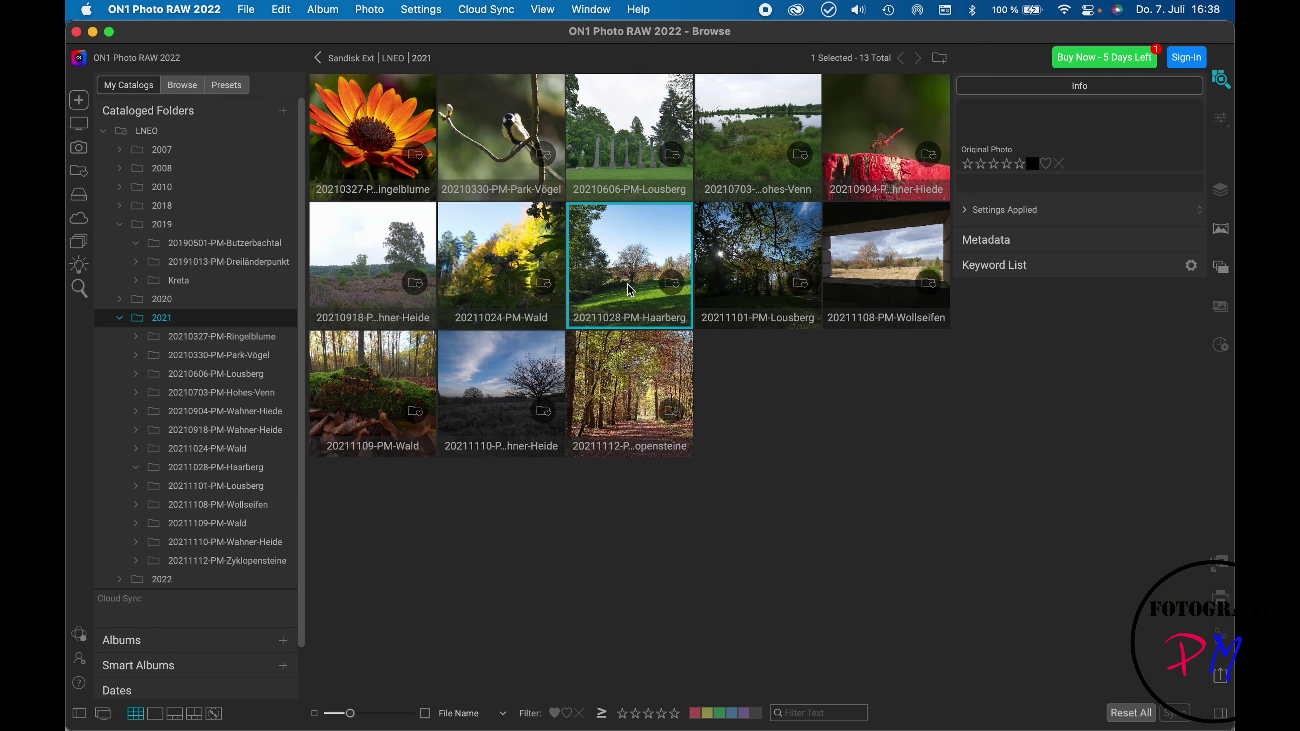
Open P1004658.RW2 from the Haarberg folder for editing and apply the Sky Swap Clouds sky.
double_click(630, 290)
click(389, 152)
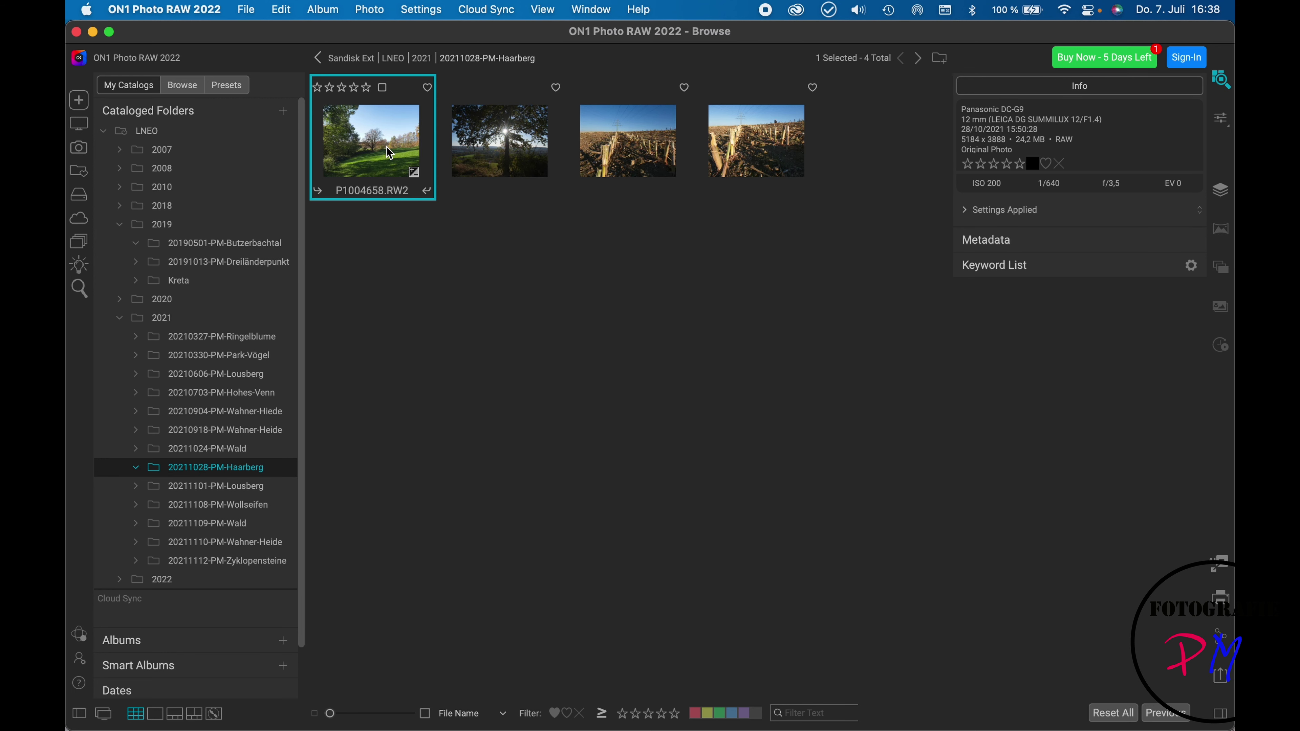
key(super+2)
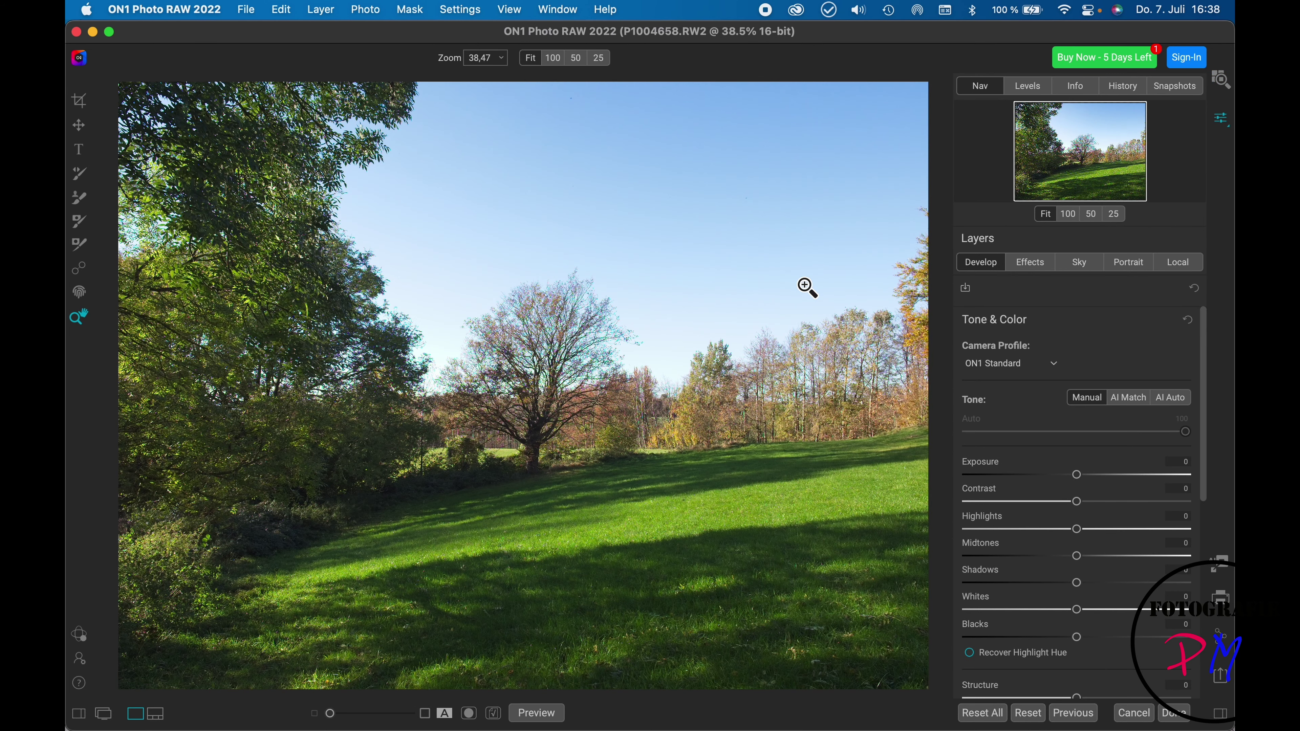
click(1073, 264)
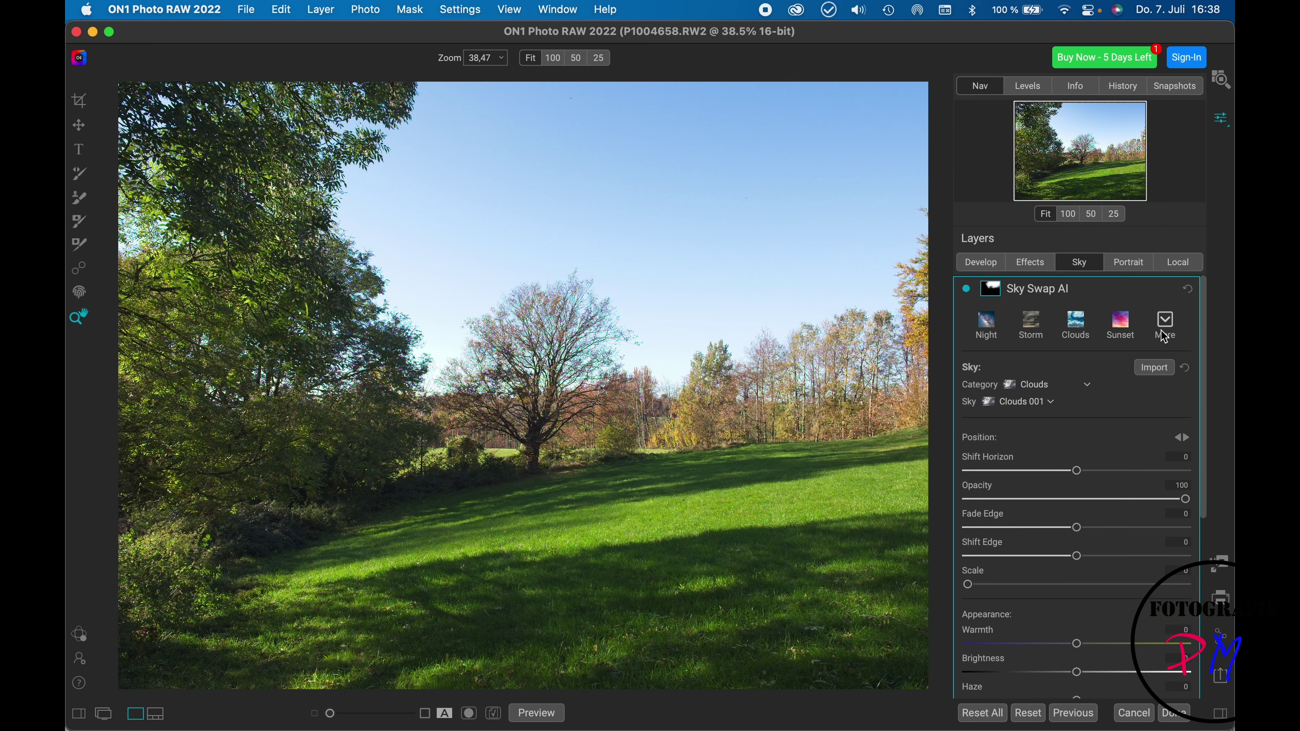
click(1076, 325)
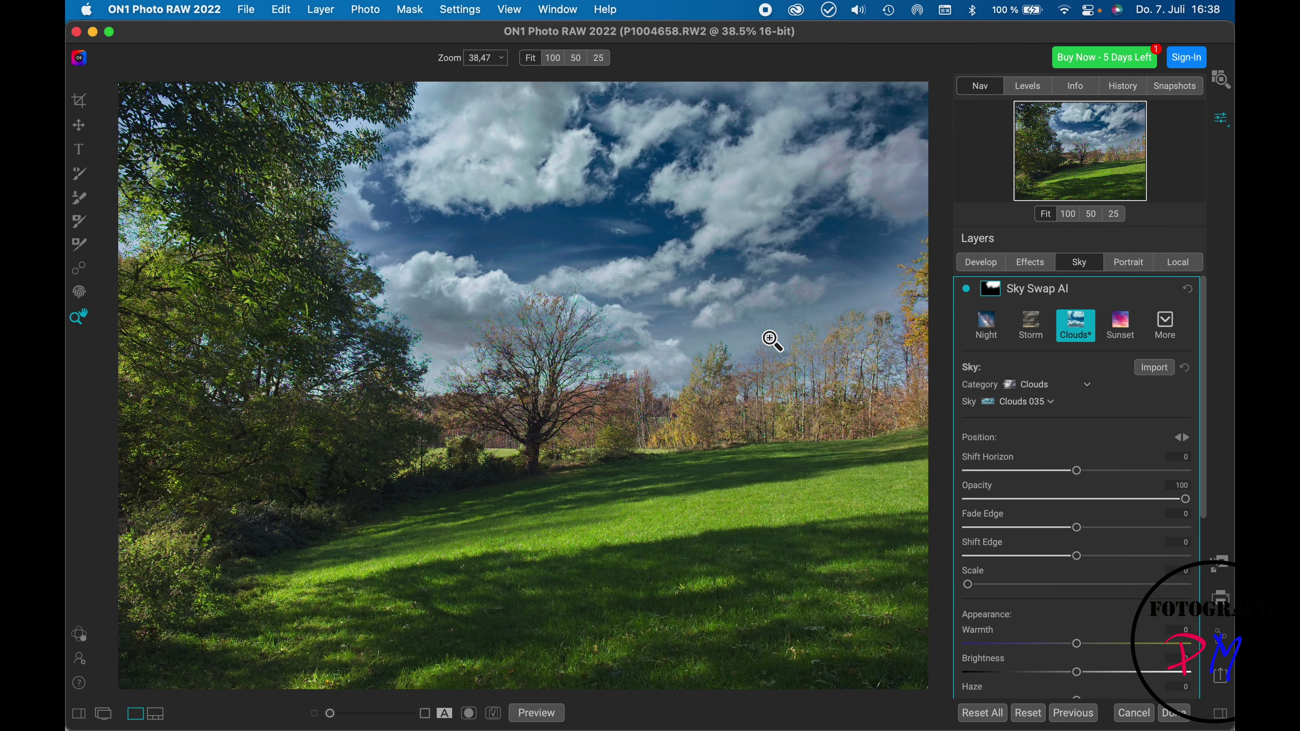
Inspect the tree edges at 175% zoom, then cancel and discard the sky edit.
click(569, 358)
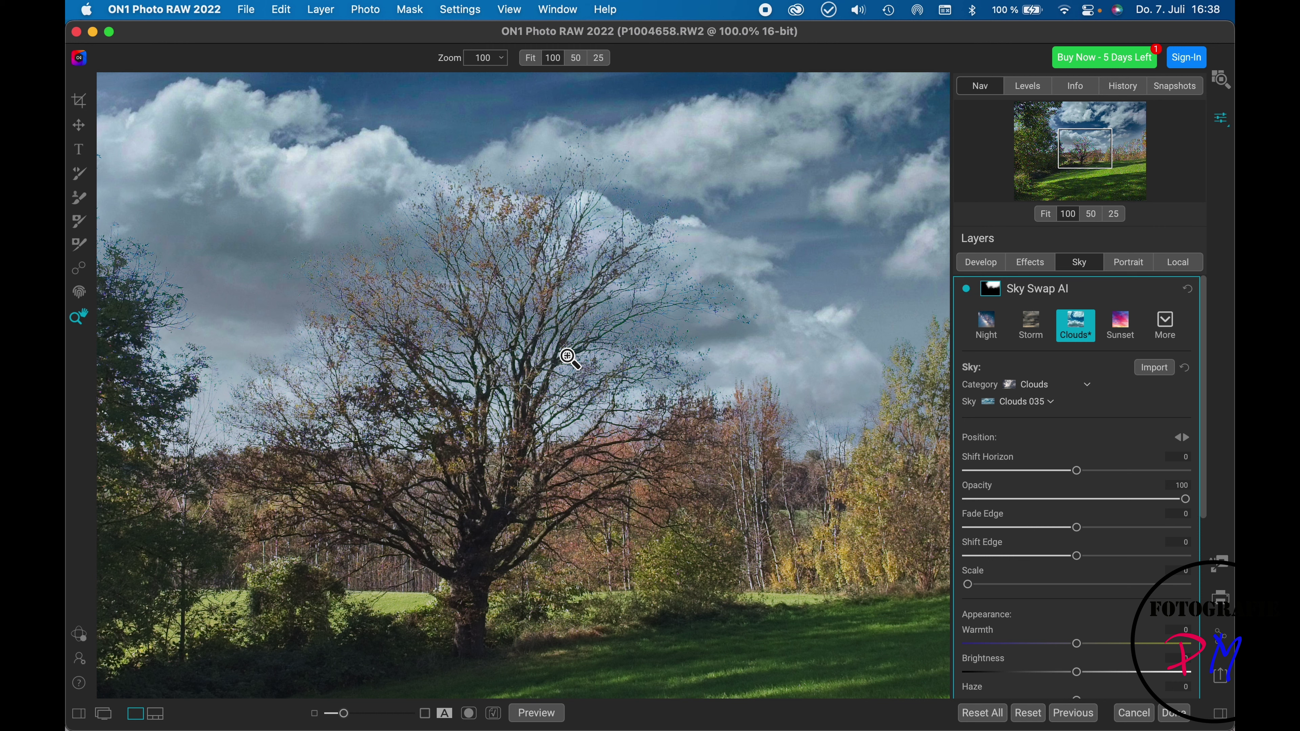
click(569, 358)
click(568, 358)
click(502, 62)
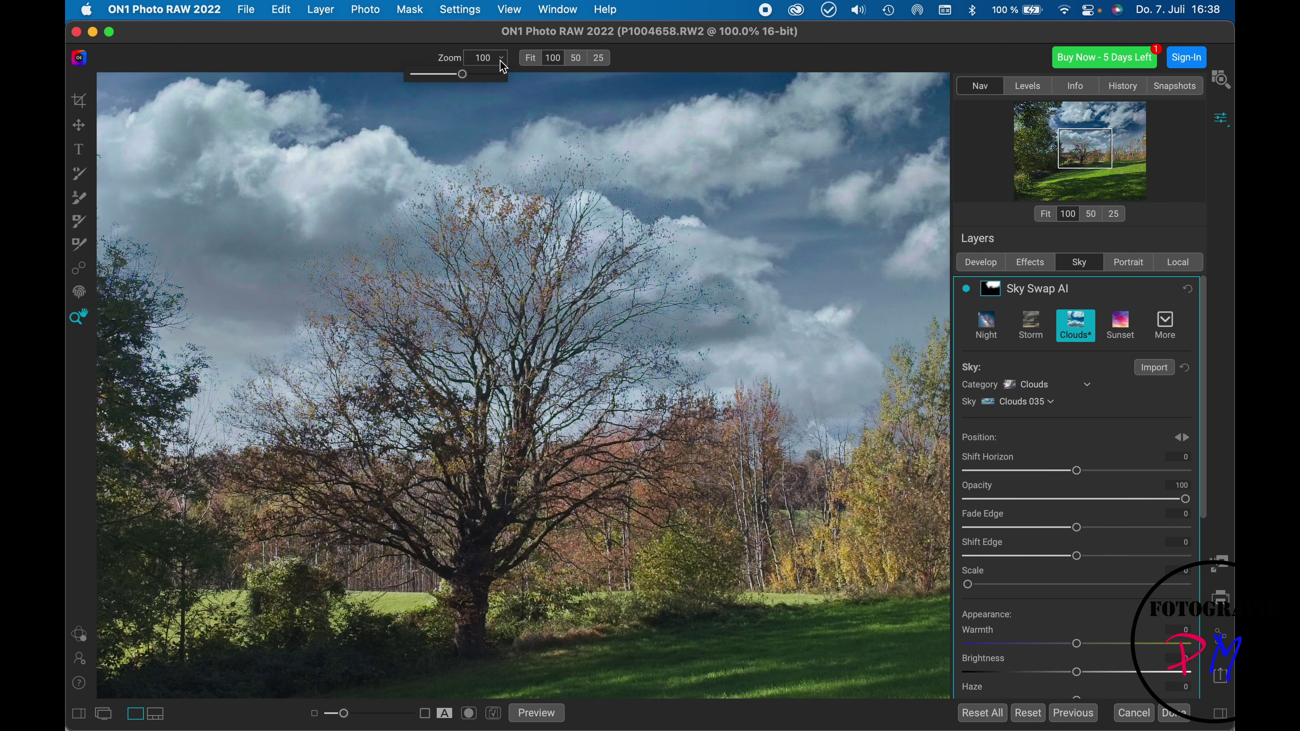
drag(464, 75, 473, 76)
drag(1078, 153, 1134, 153)
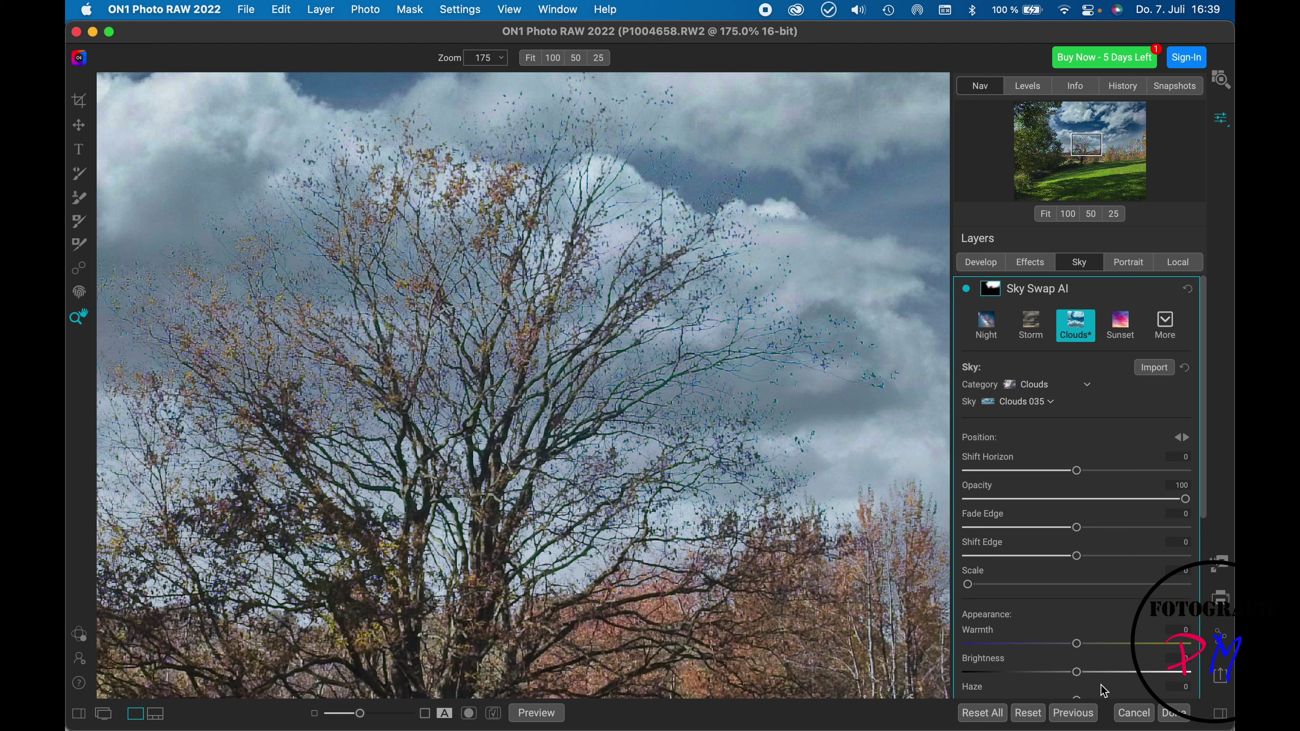
click(1122, 713)
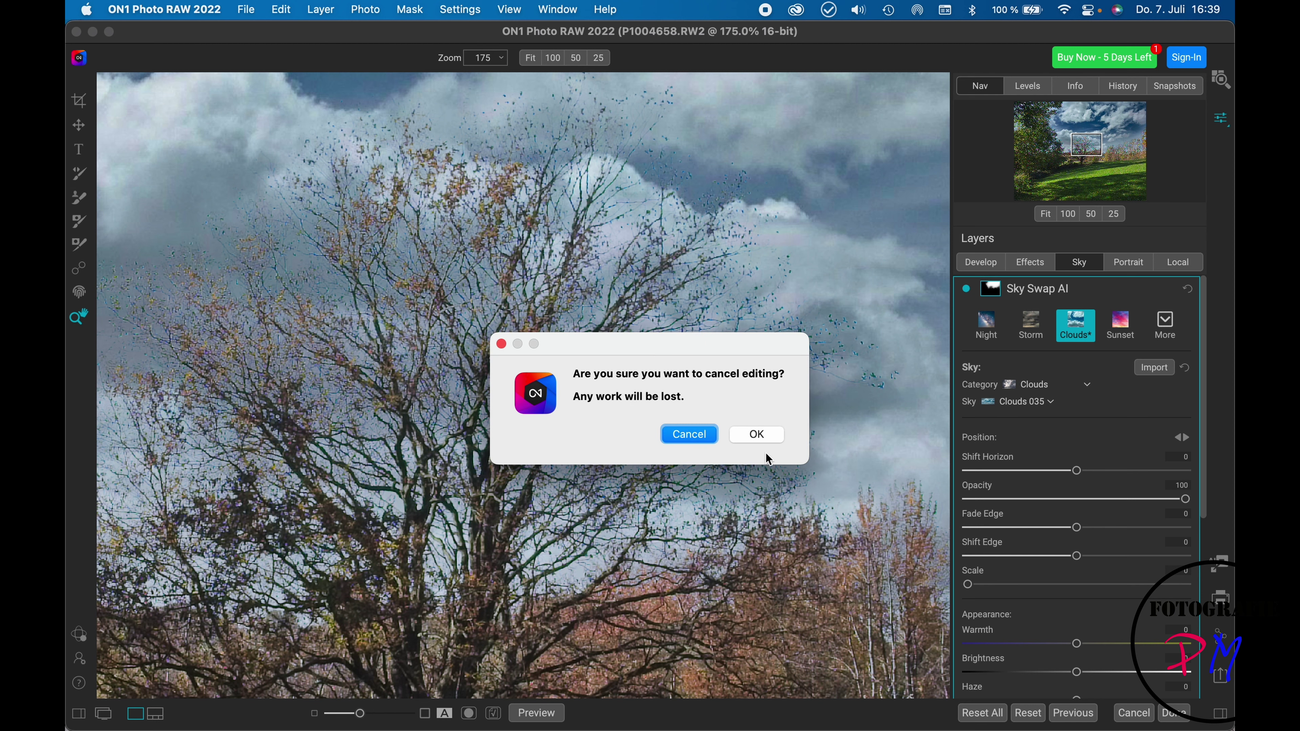
click(763, 438)
In Luminar Neo, open P1004658.RW2 for editing and apply the Sky AI Blue Sky 2 sky.
mouse_move(665, 714)
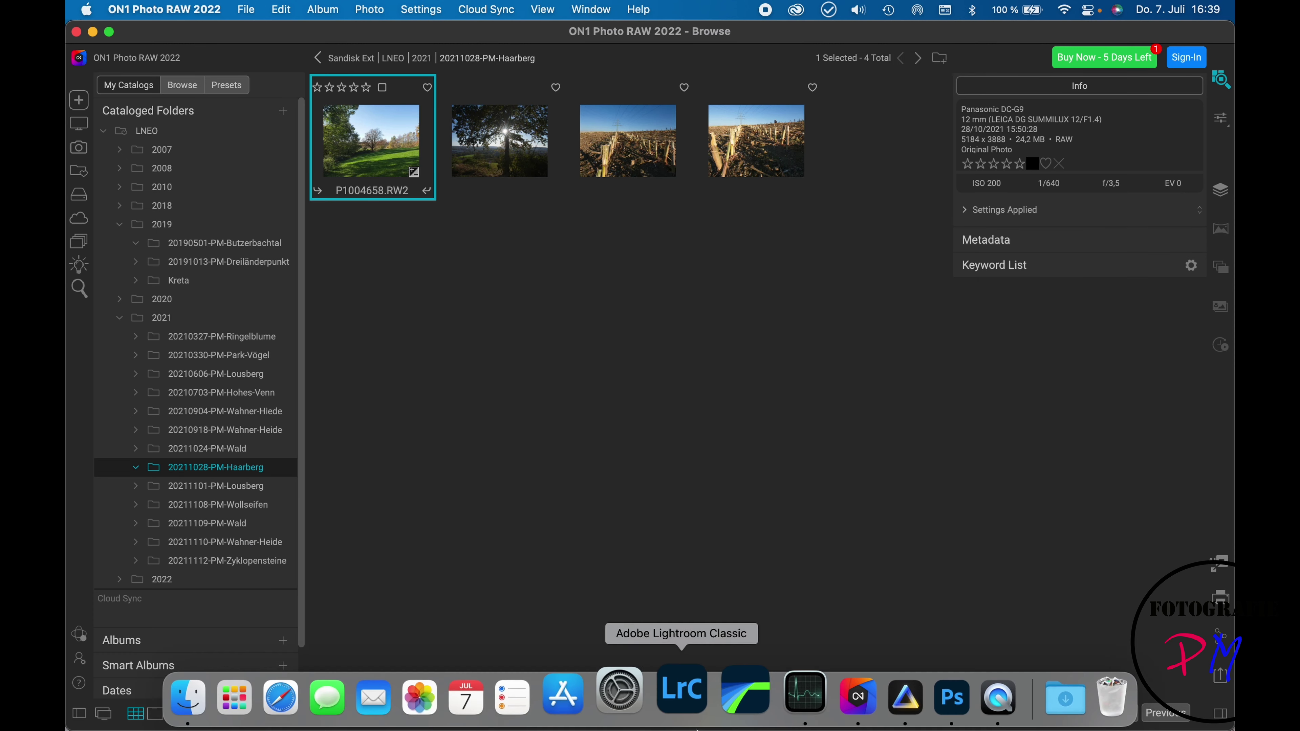
click(904, 697)
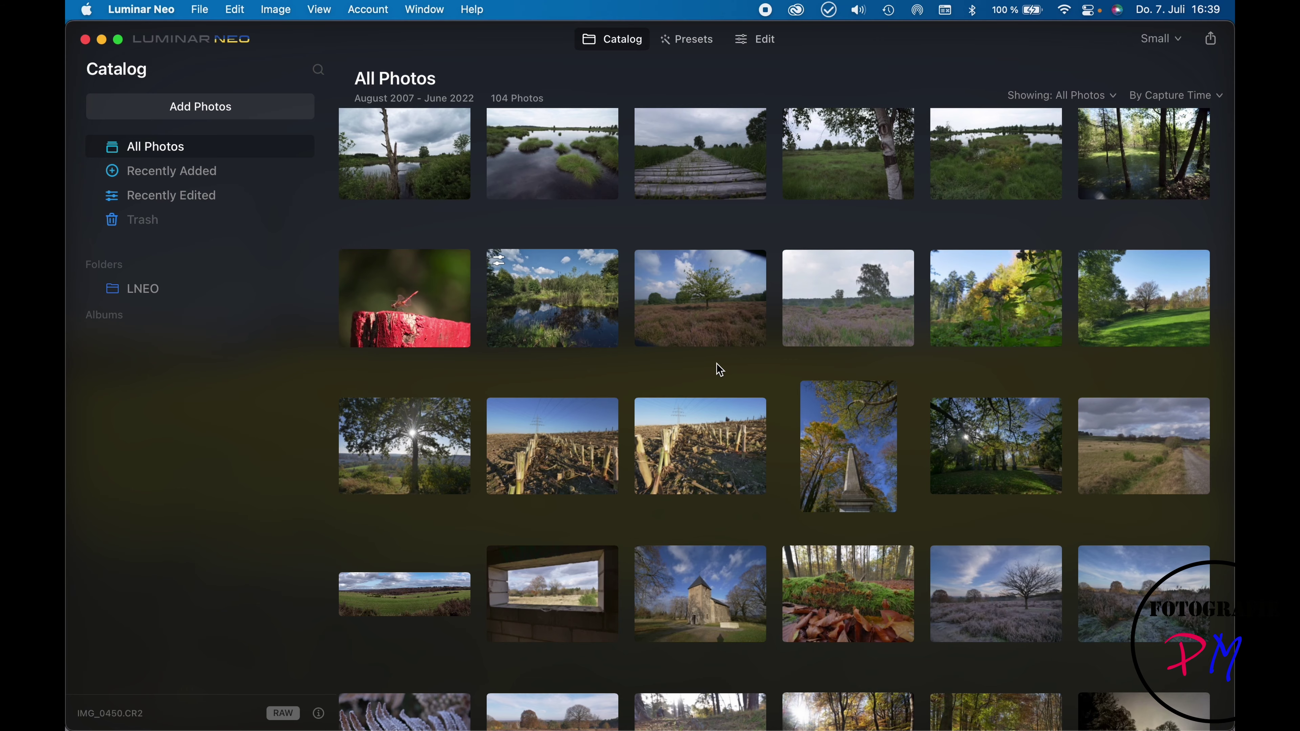
click(1140, 303)
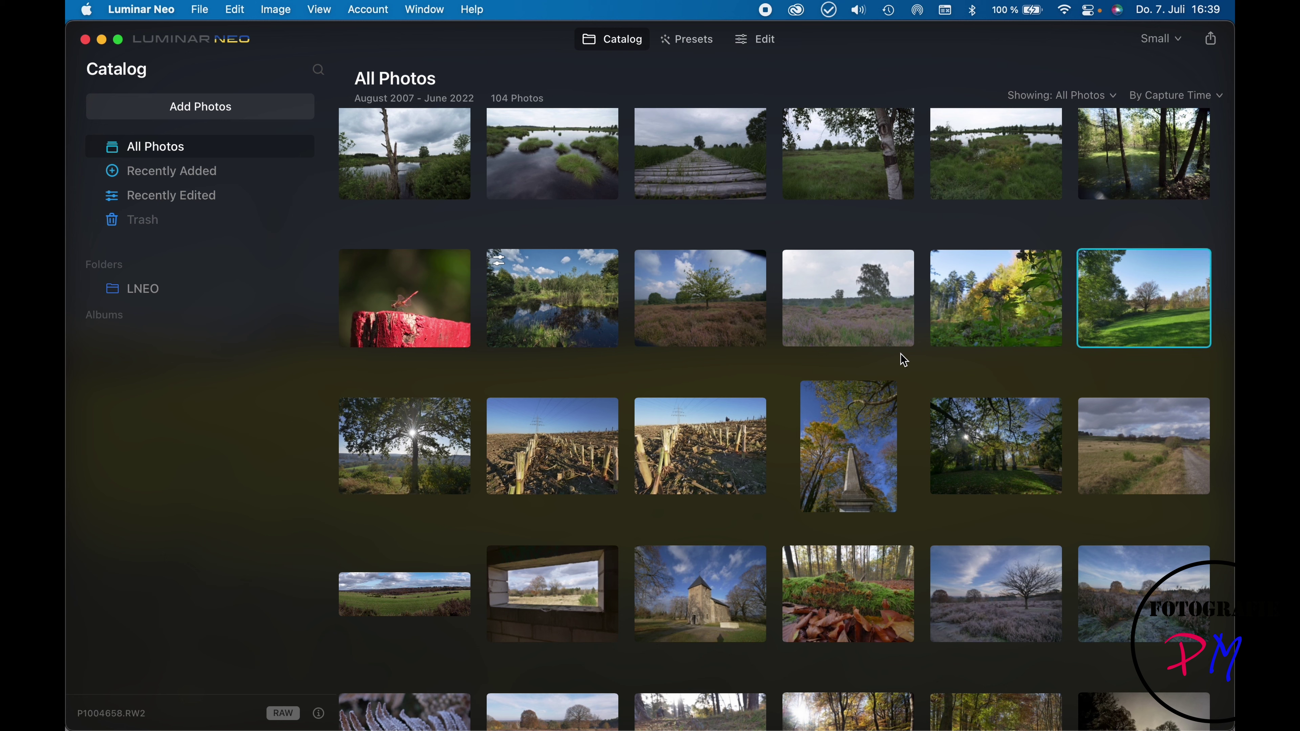
double_click(1193, 332)
click(1024, 237)
click(1054, 338)
click(1115, 445)
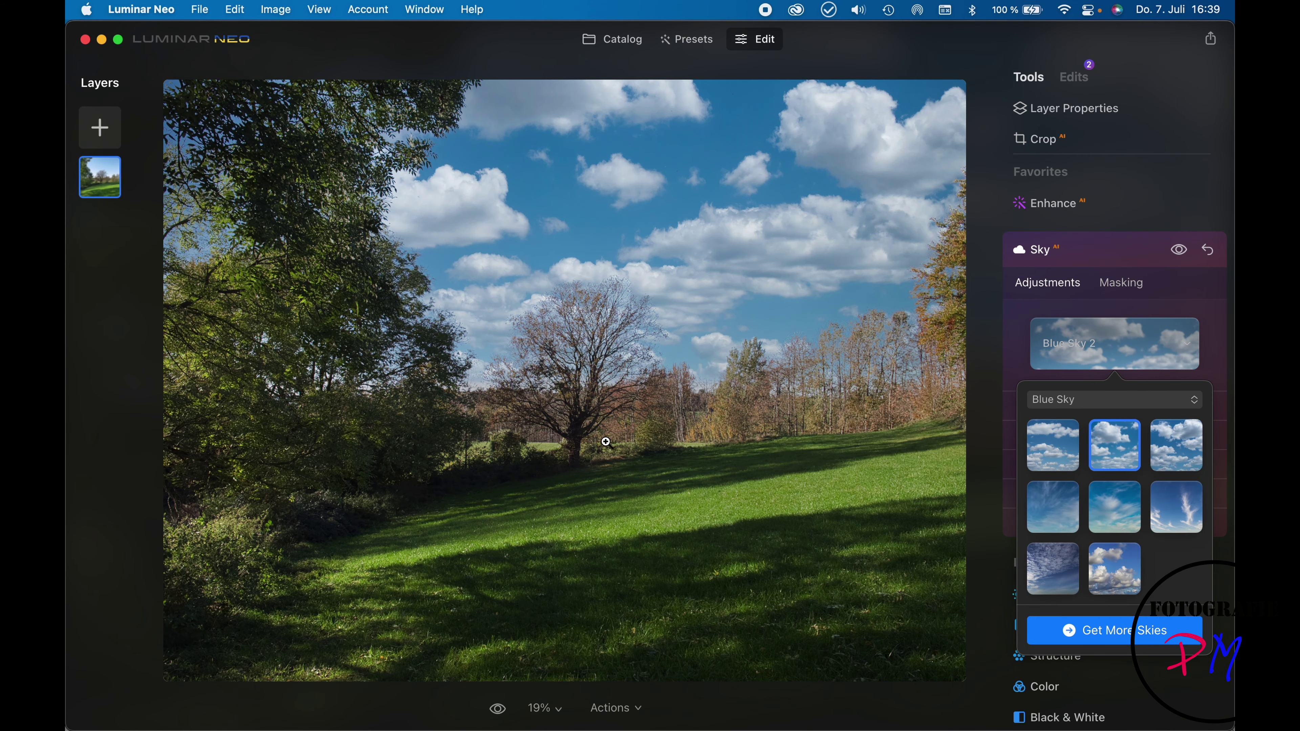
Inspect the sky edges around the tree branches at 200% zoom.
click(588, 354)
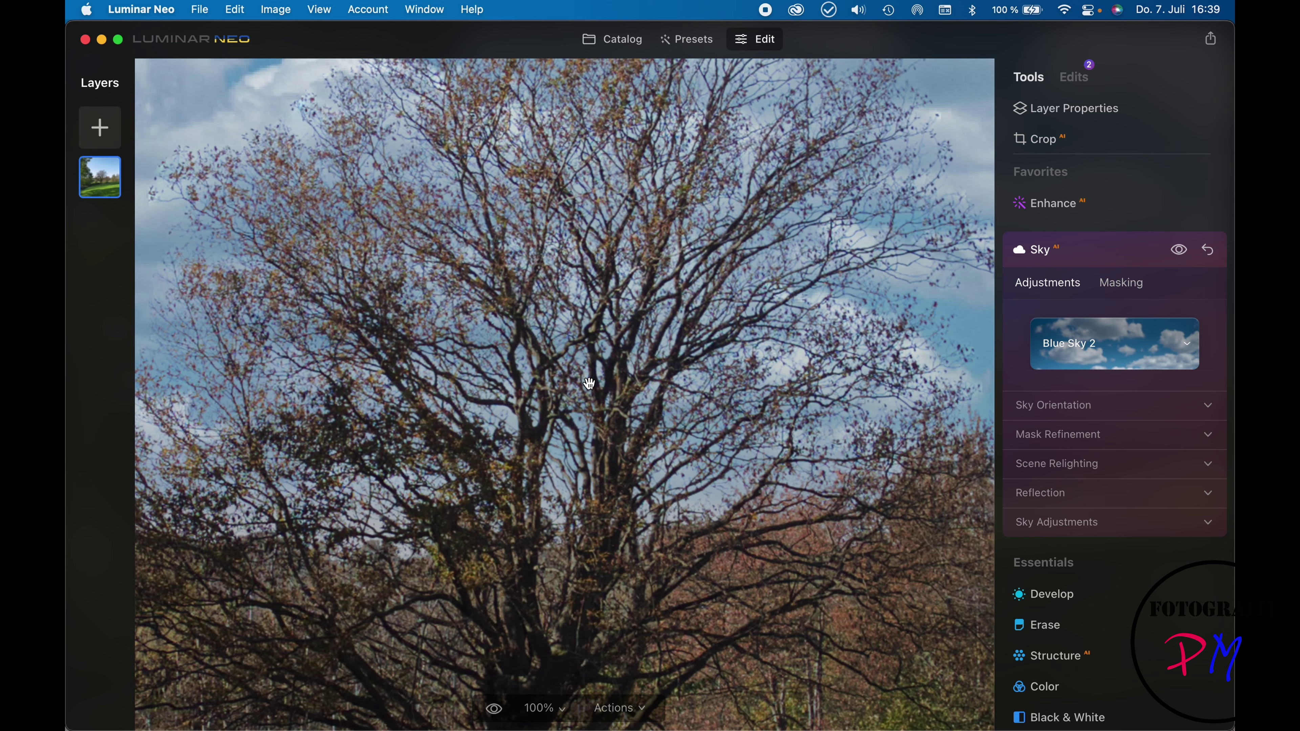
click(558, 707)
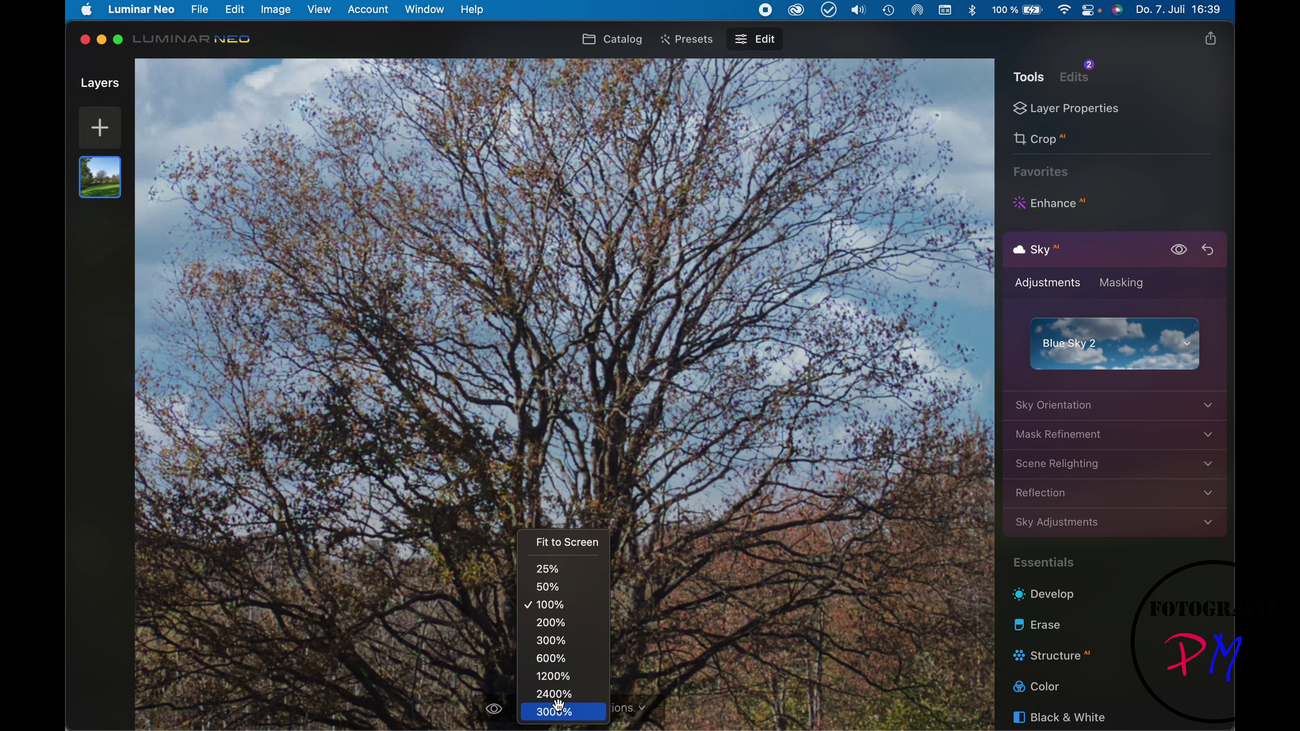
click(554, 623)
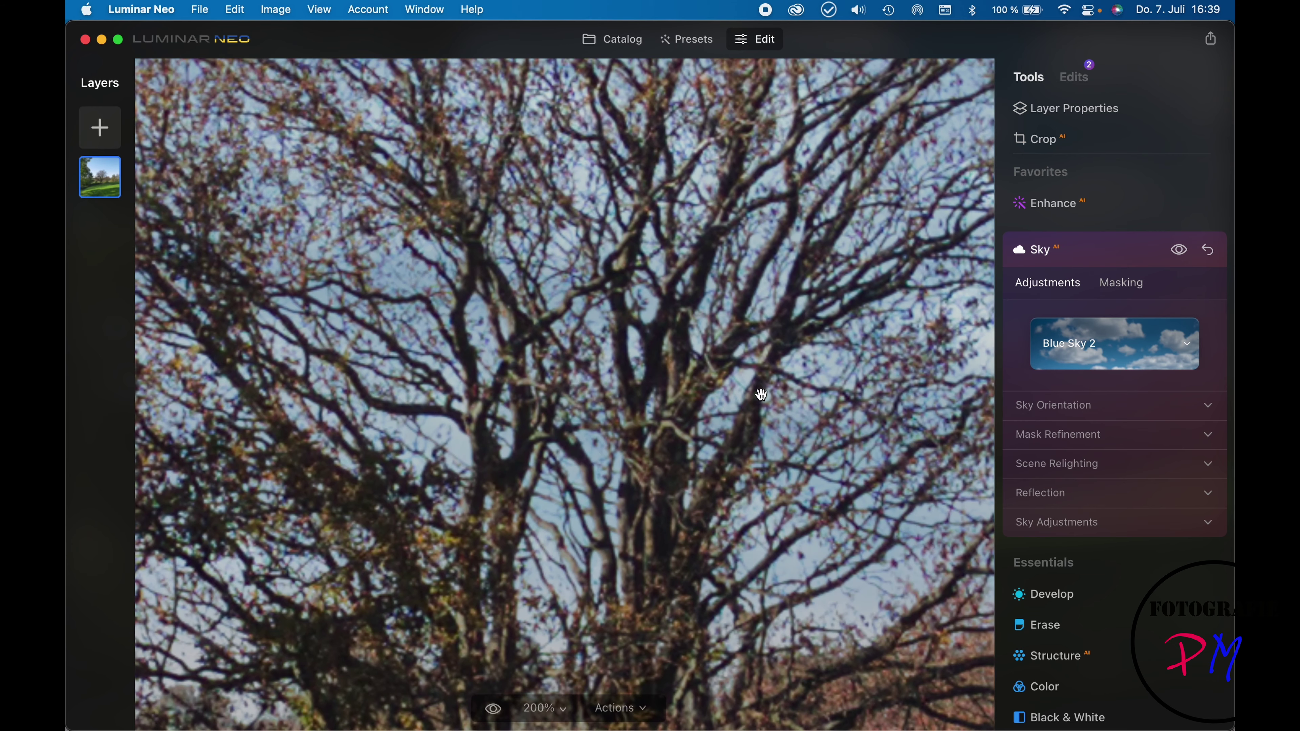
drag(875, 359, 292, 357)
drag(792, 494, 499, 337)
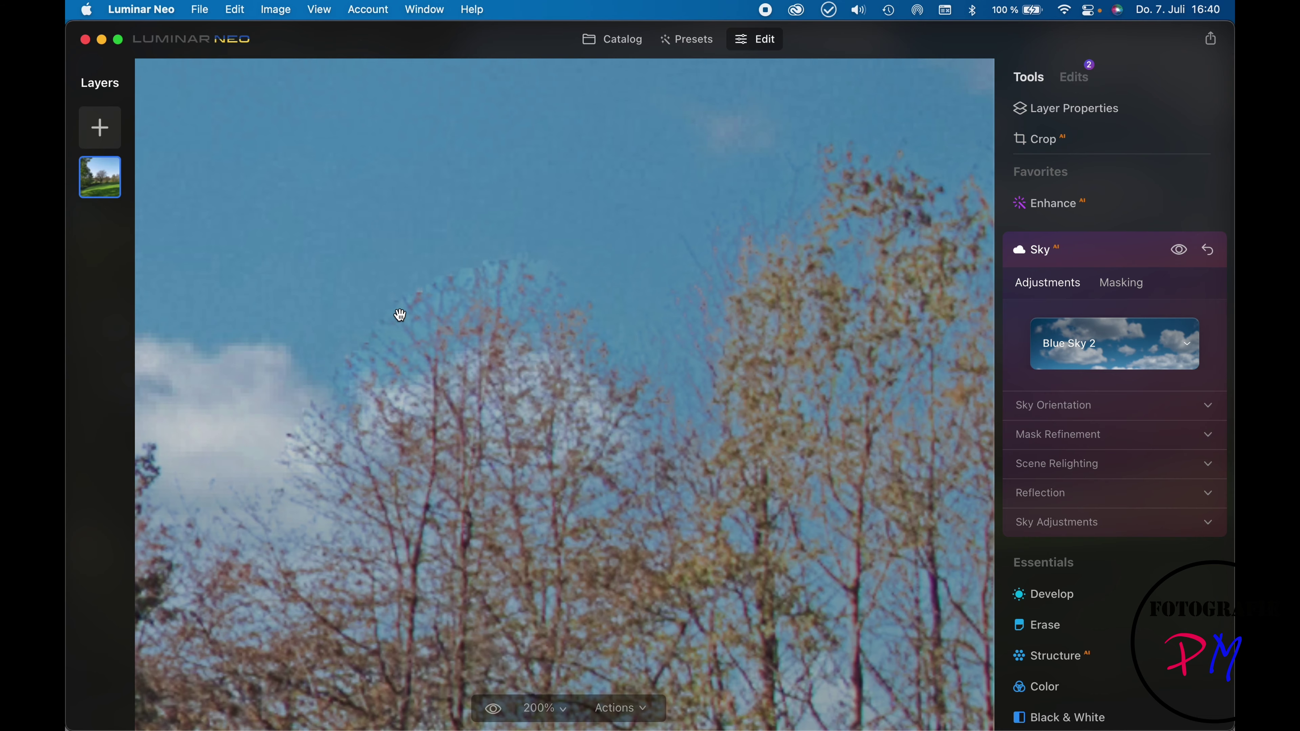
drag(432, 364, 725, 393)
drag(511, 337, 627, 377)
Magnify the tree to 300% to check the sky edges more closely.
click(632, 367)
click(632, 368)
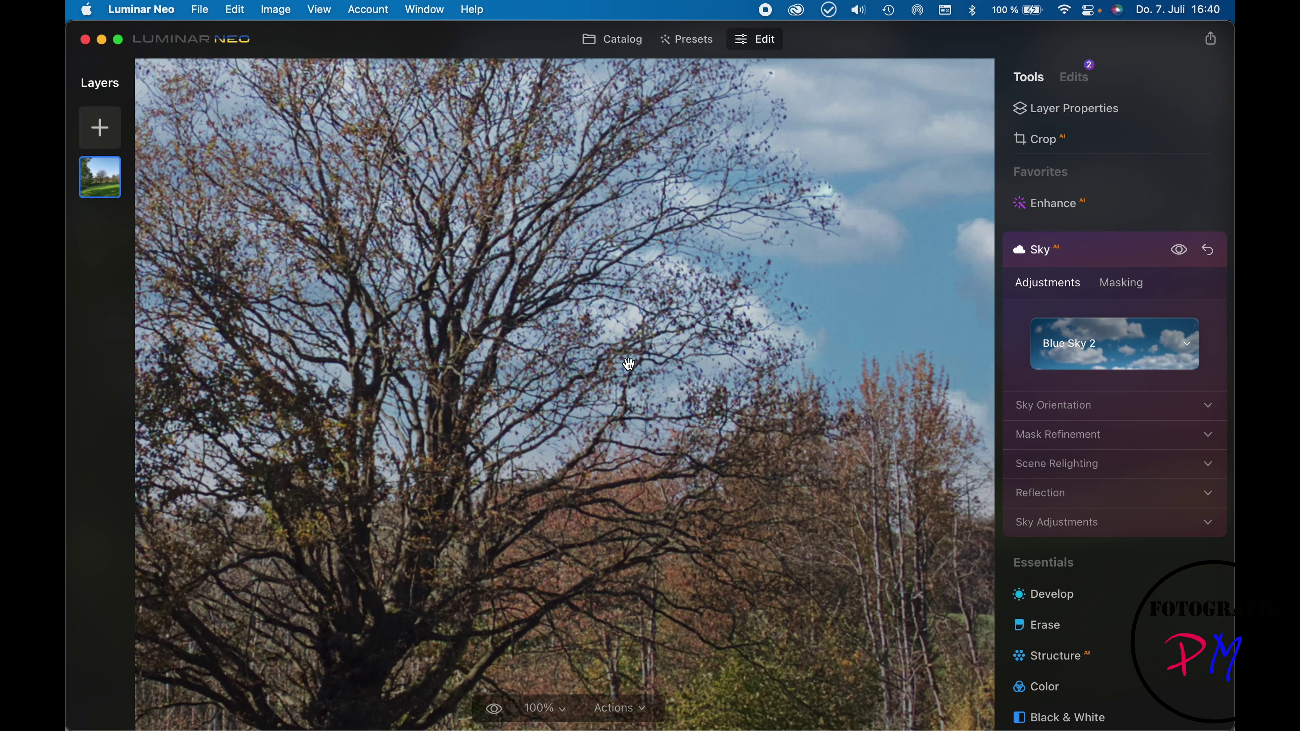
click(542, 708)
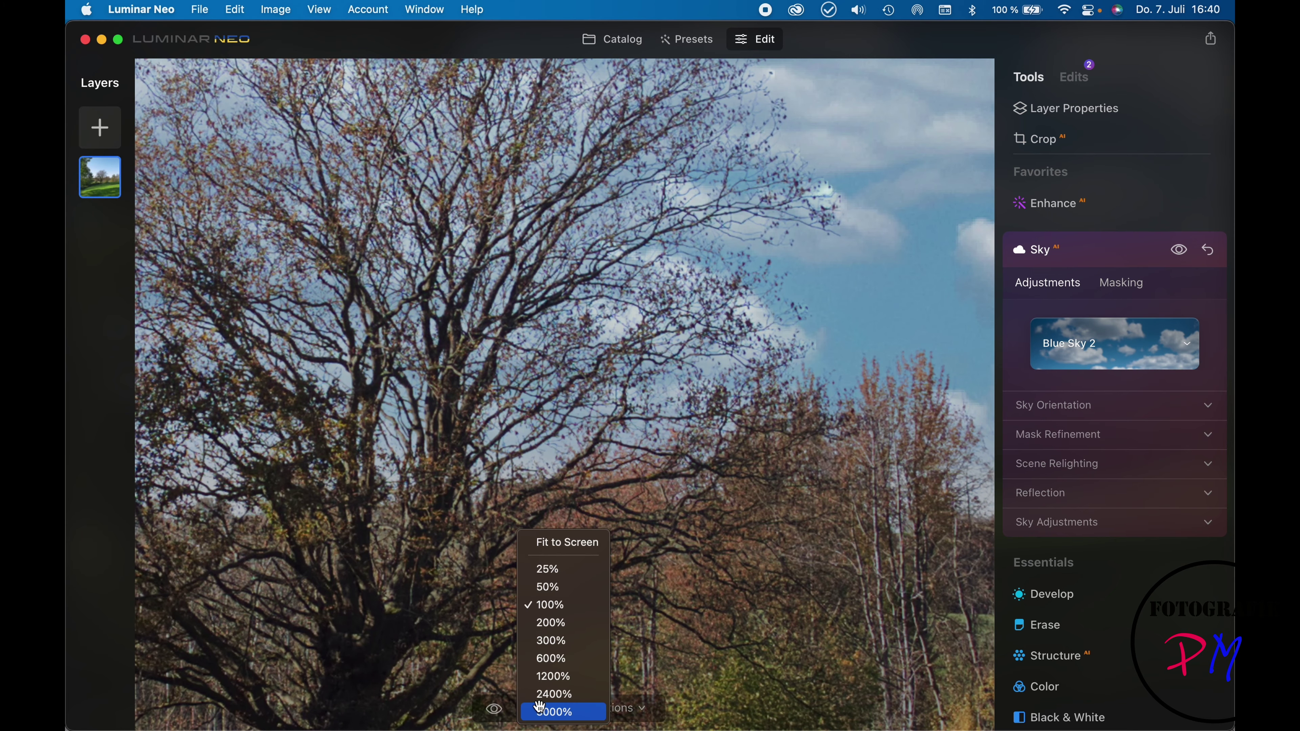
click(545, 640)
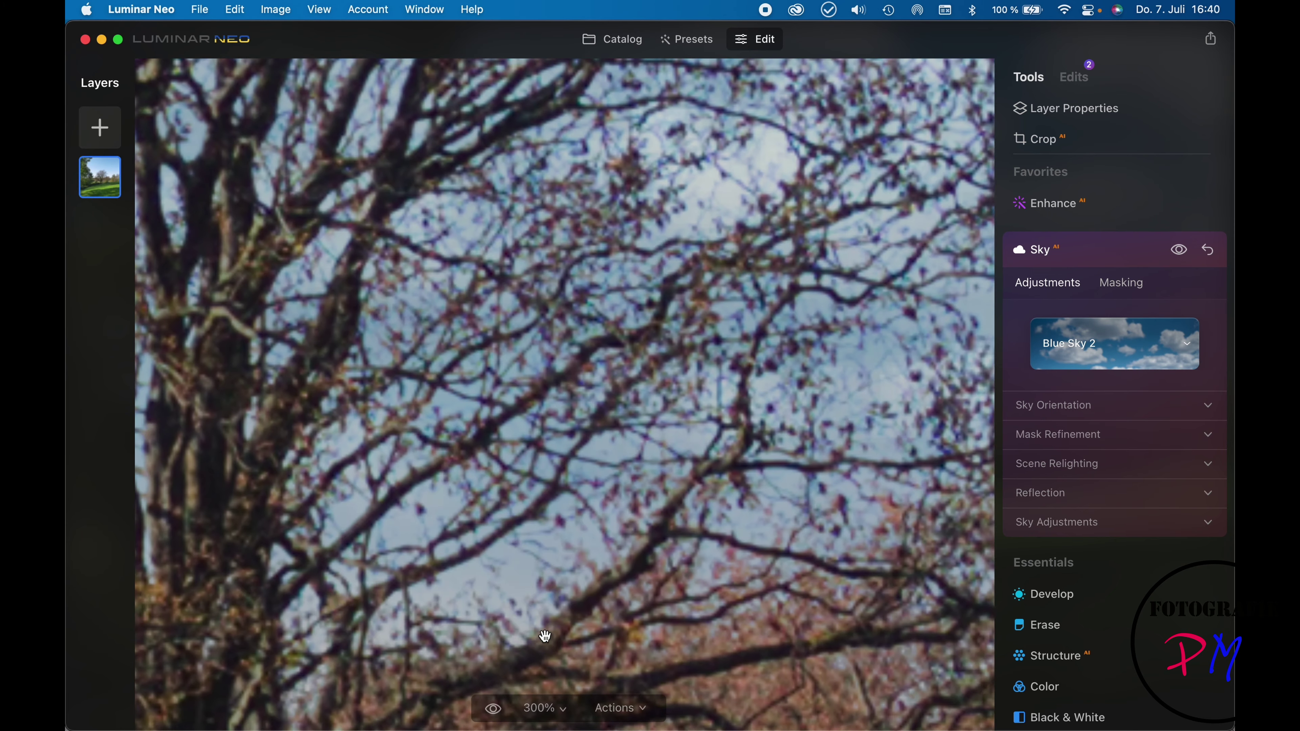
click(561, 708)
click(637, 544)
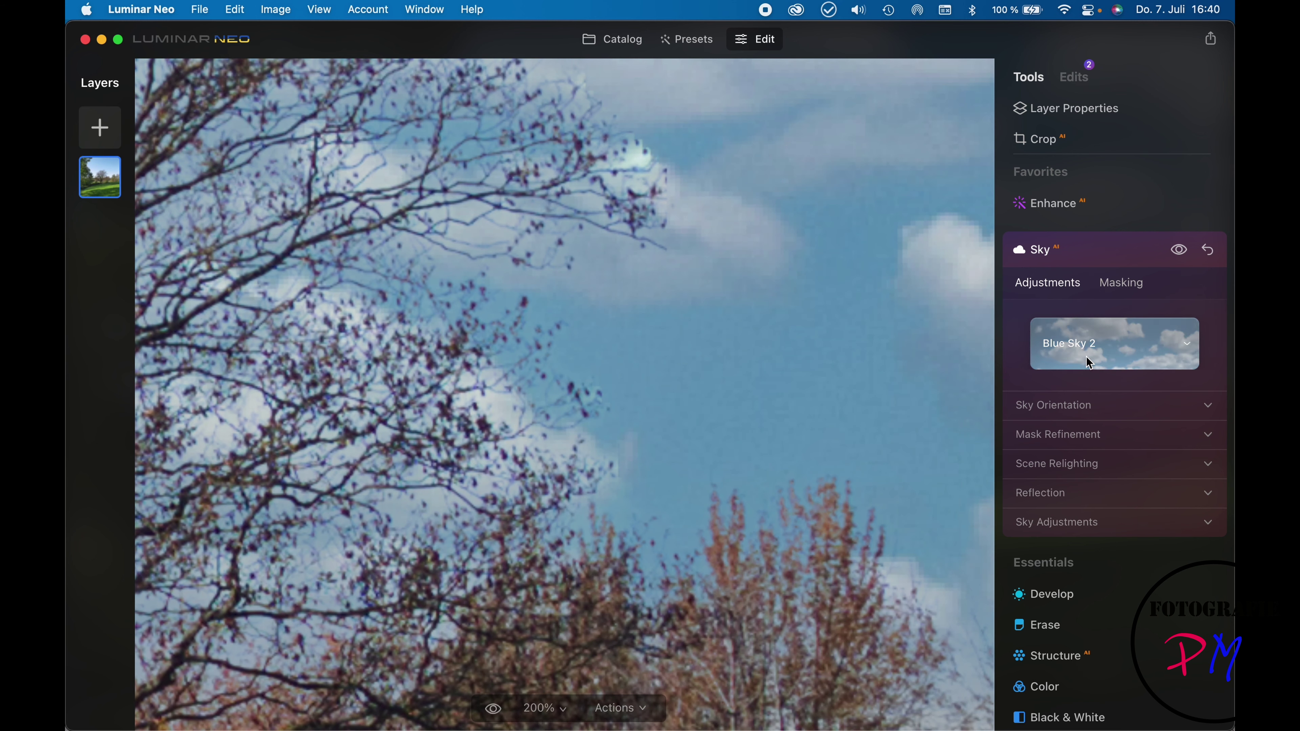
Swap the sky for Blue Sky 1, inspect the tree edges, and fit to screen.
click(1089, 363)
click(1053, 445)
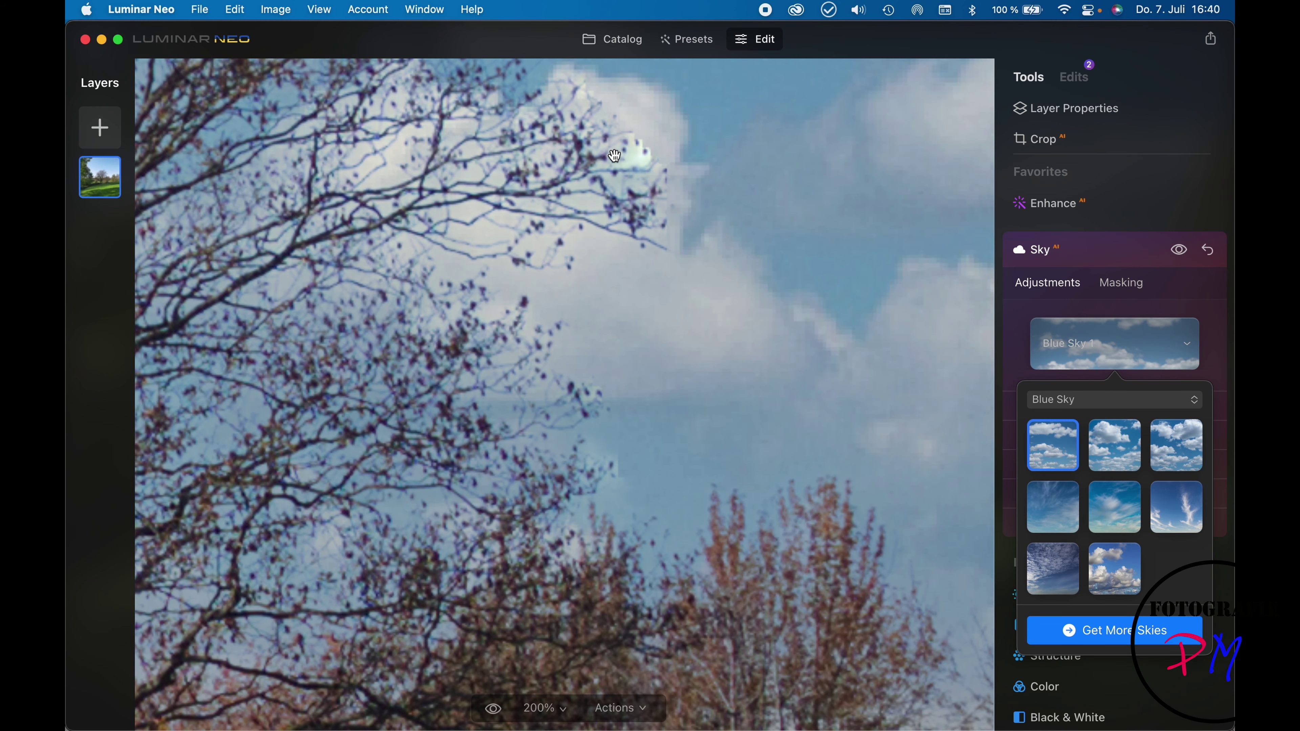
drag(778, 517, 232, 451)
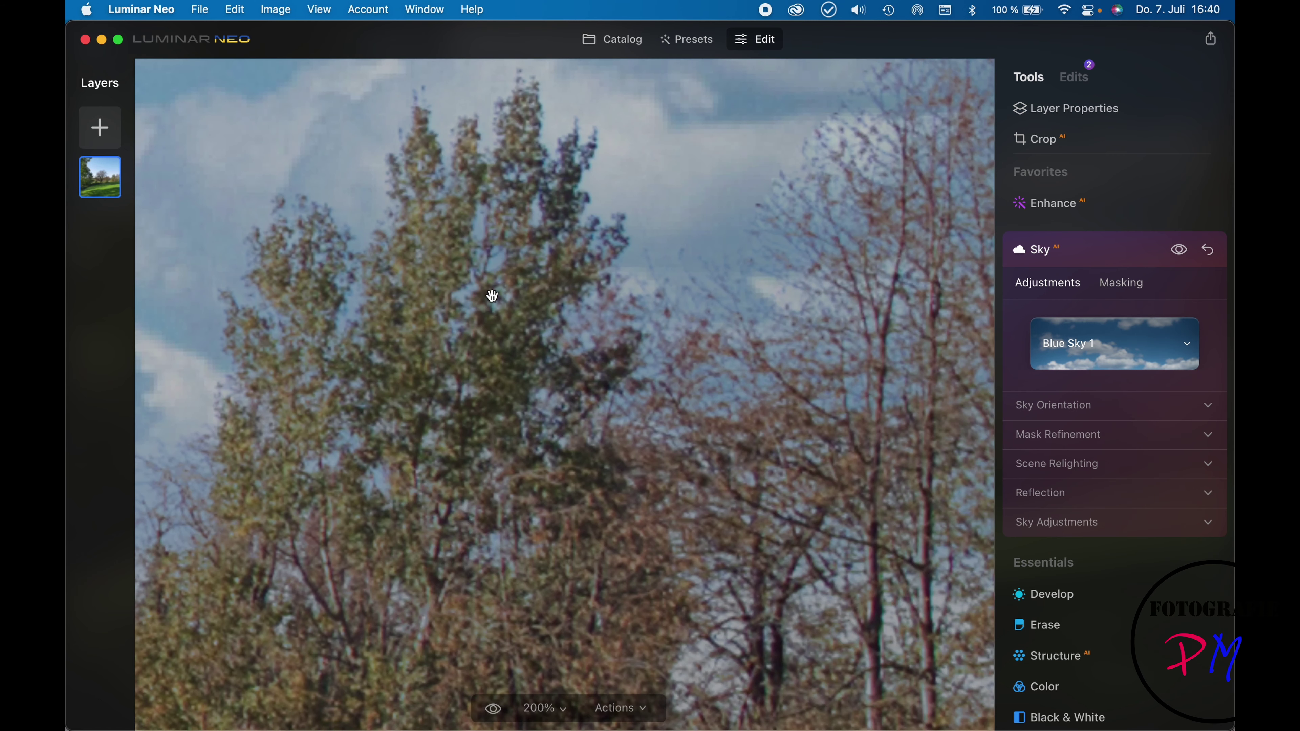
drag(547, 279, 395, 418)
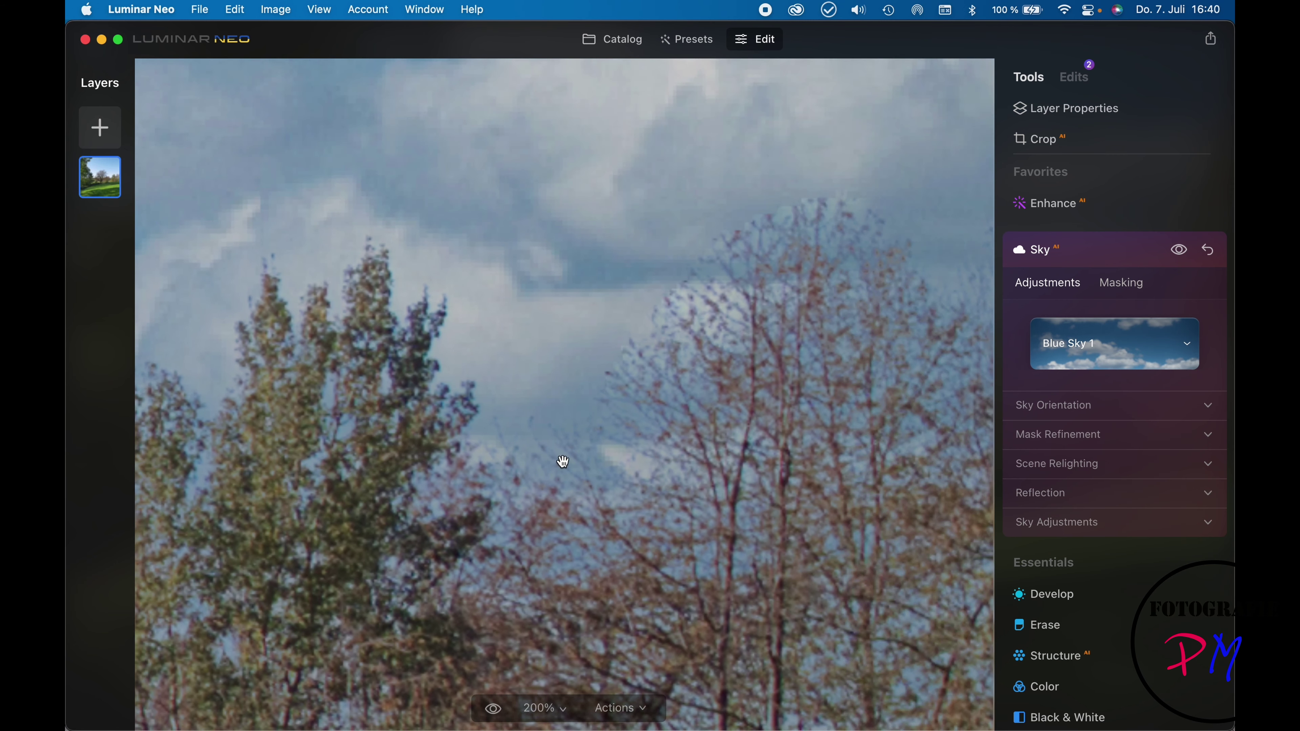
click(540, 711)
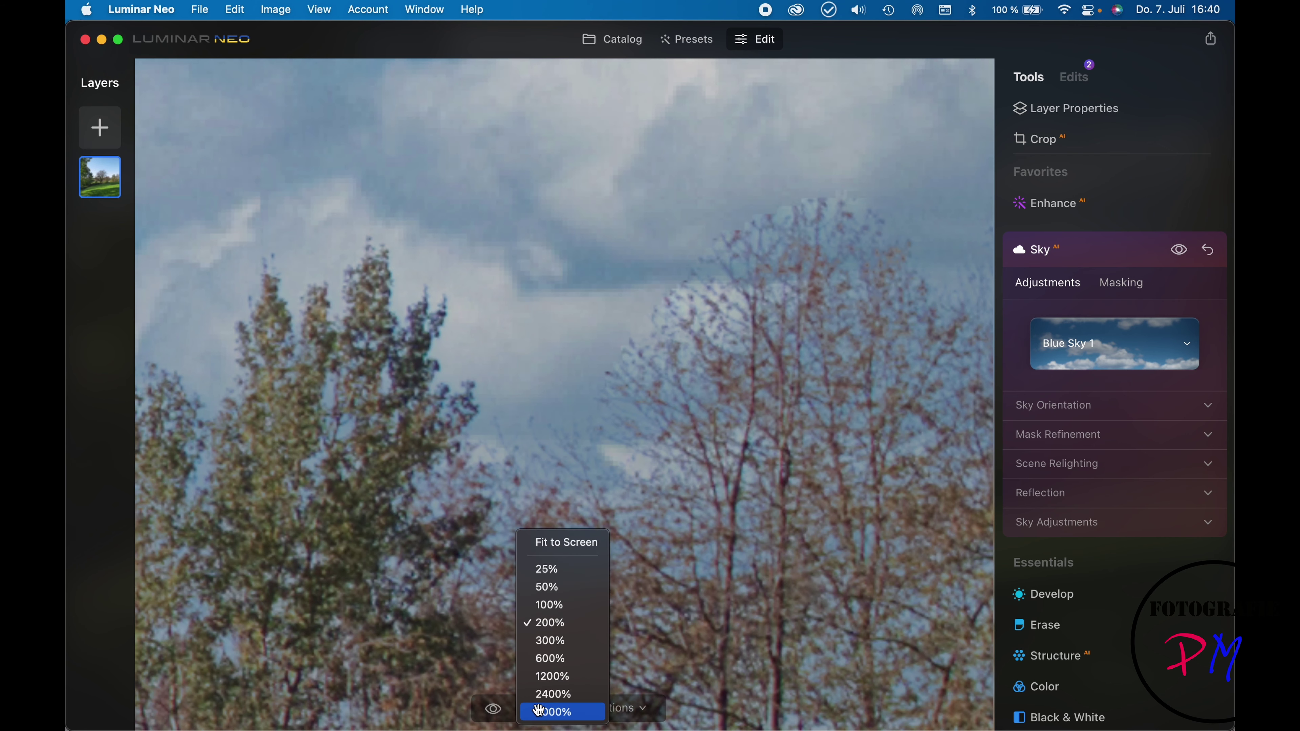
click(551, 544)
From the Catalog, open the meadow photo in Photoshop.
click(634, 47)
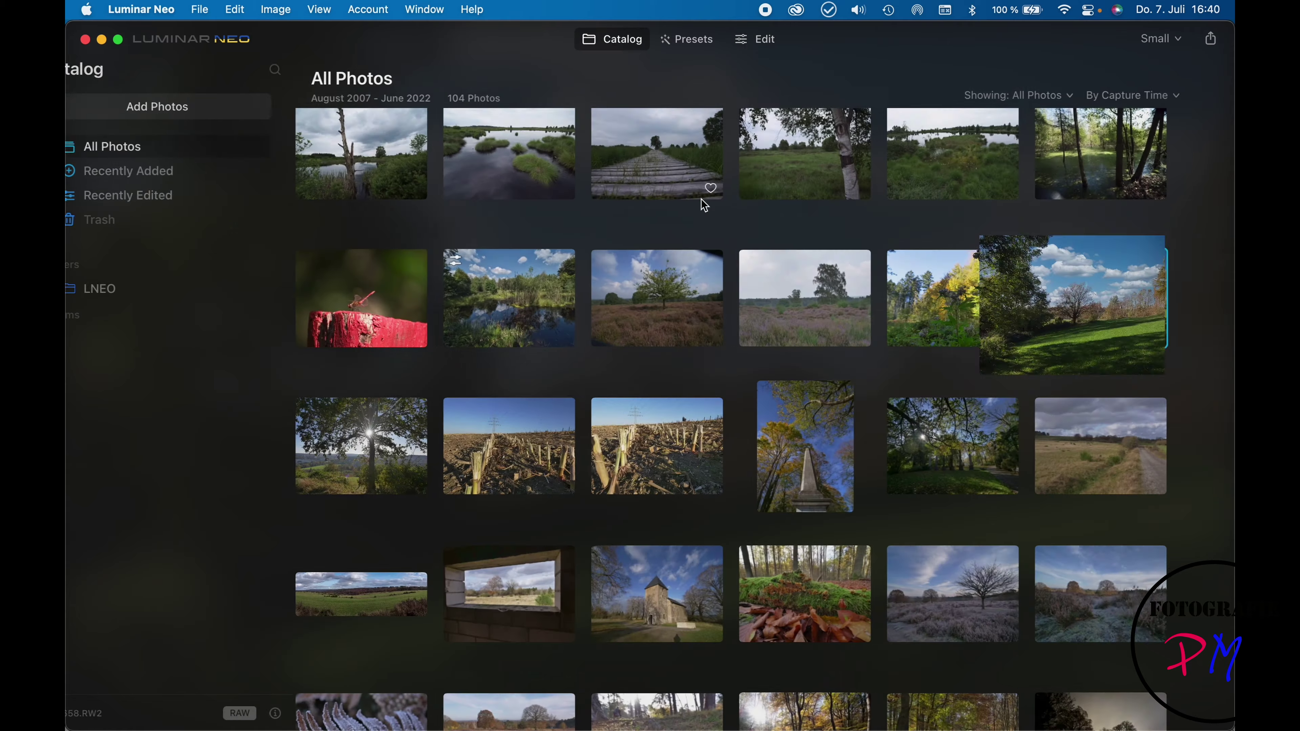
right_click(1109, 306)
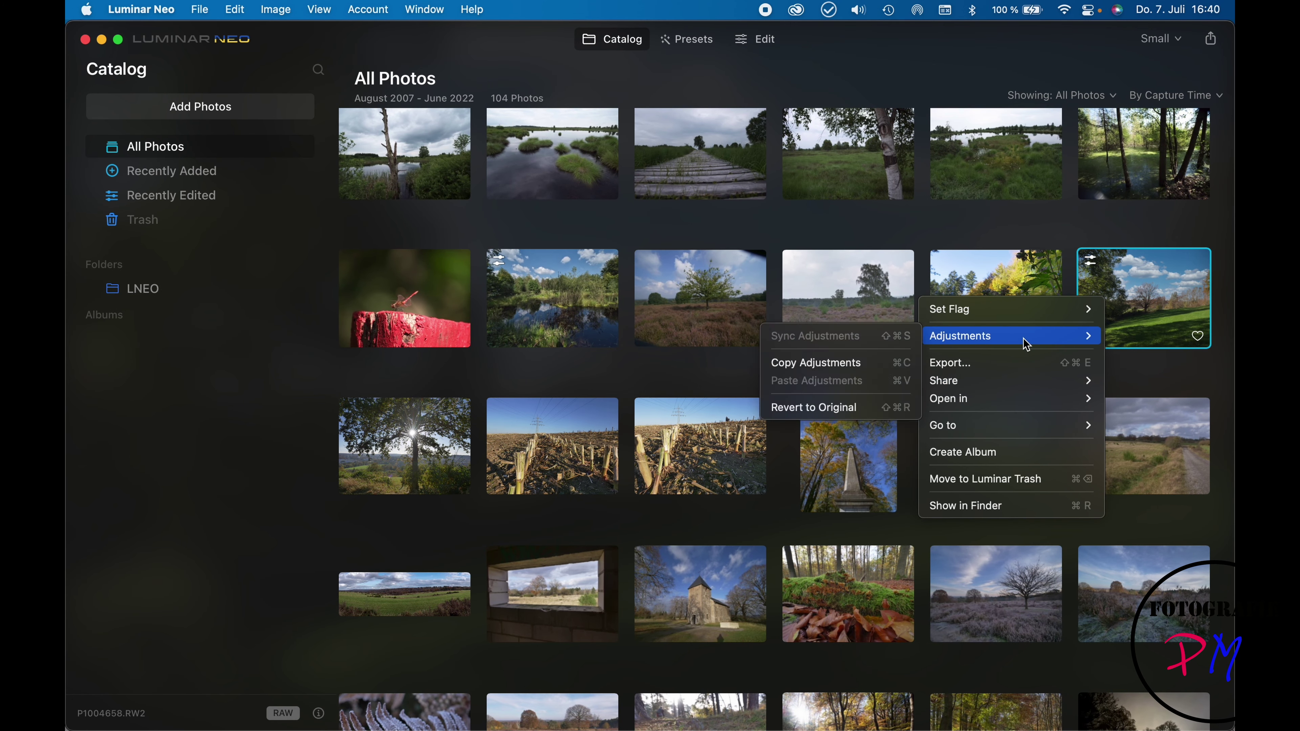
right_click(1104, 310)
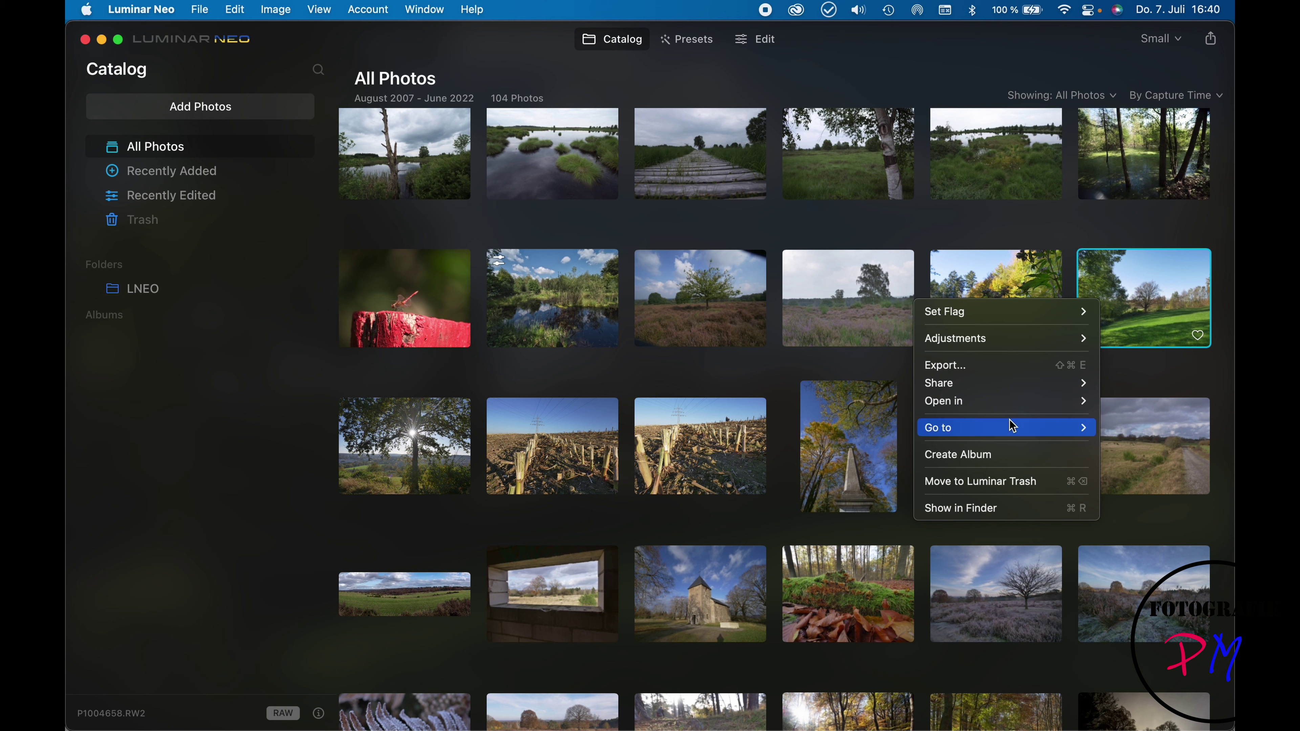
click(1126, 430)
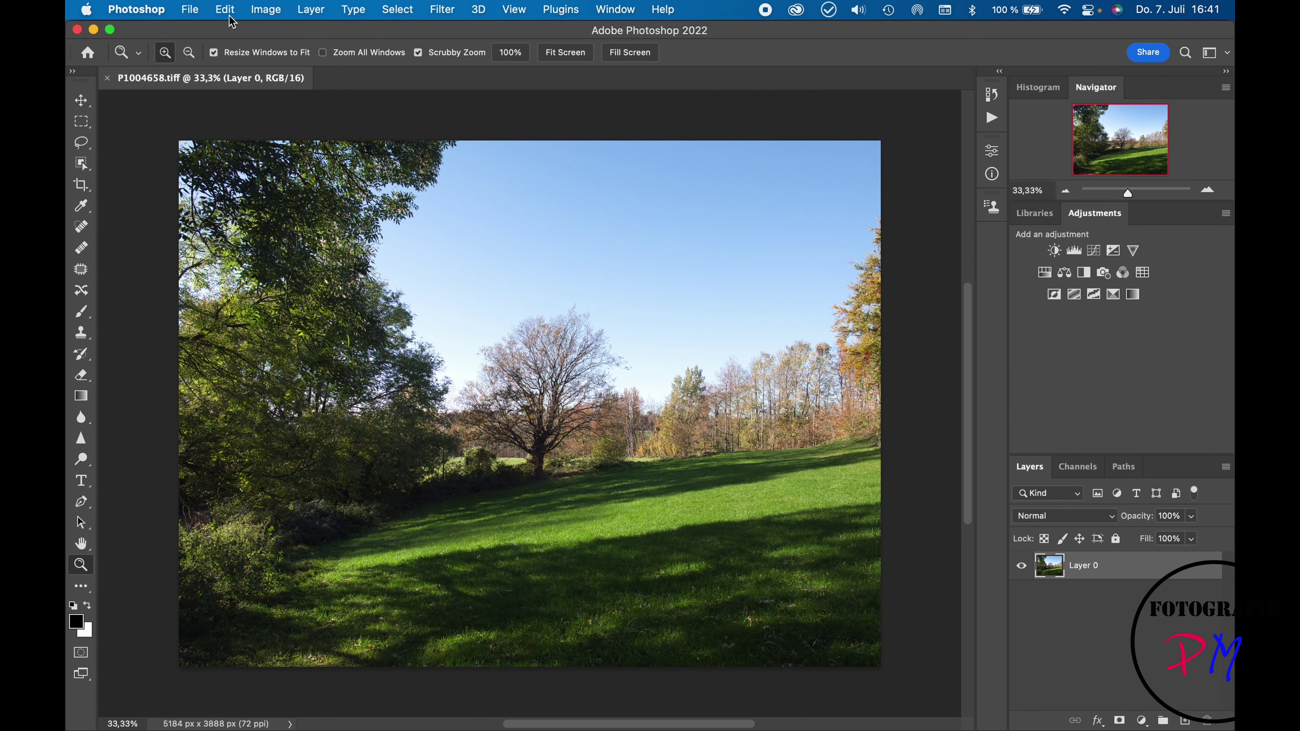
Apply the third Blauer Himmel cumulus sky via Sky Replacement and inspect edges at 200%.
click(229, 15)
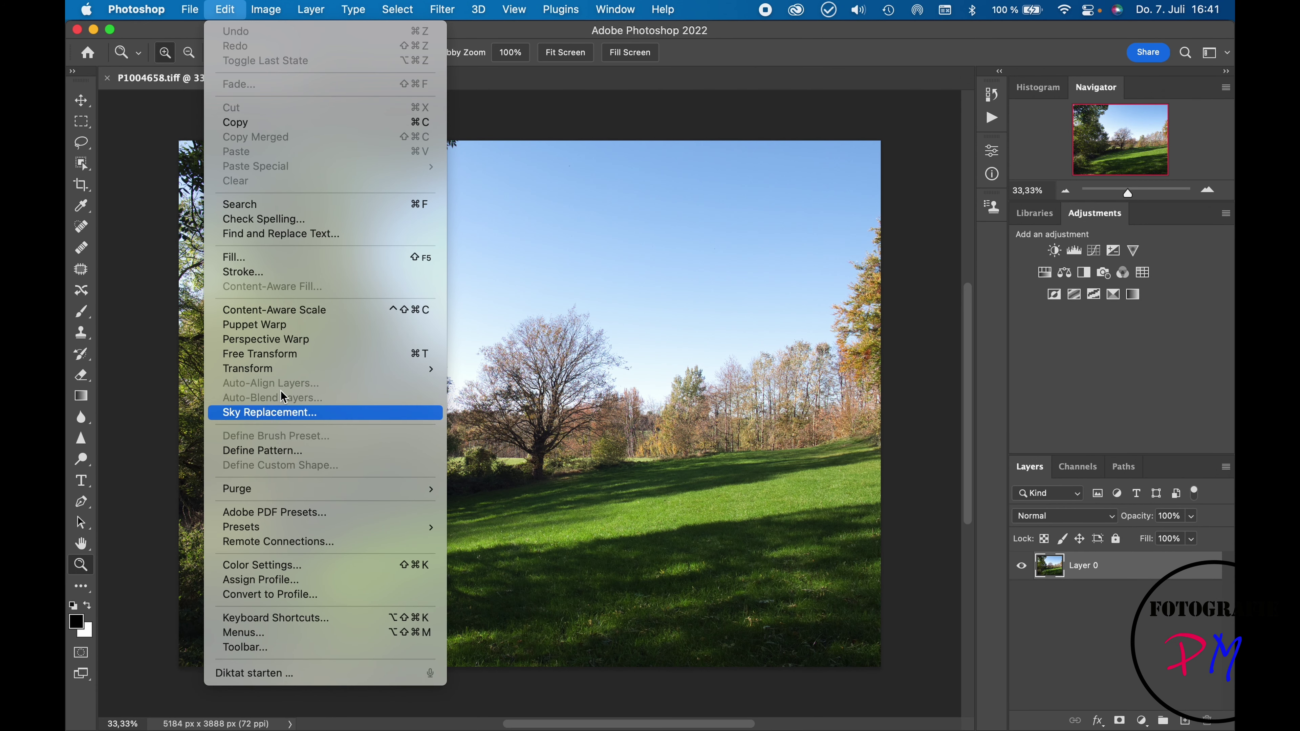
click(266, 410)
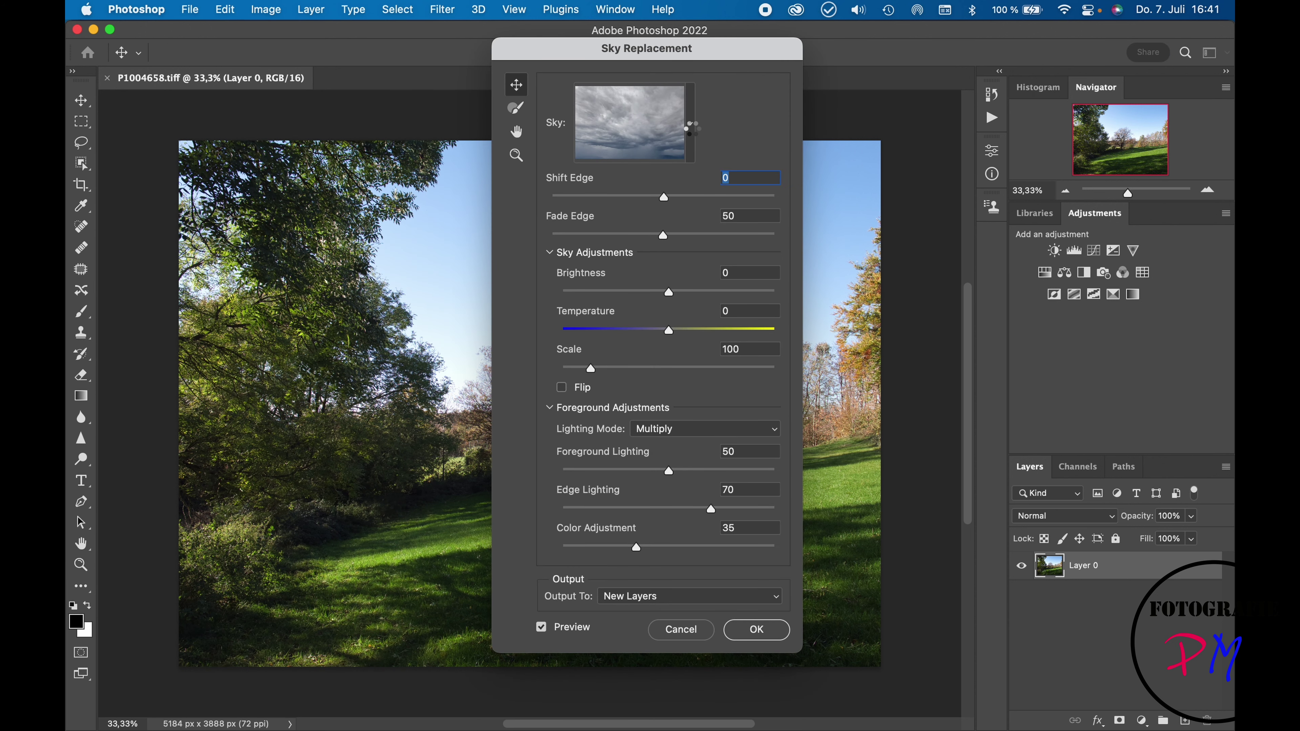
click(690, 124)
click(712, 389)
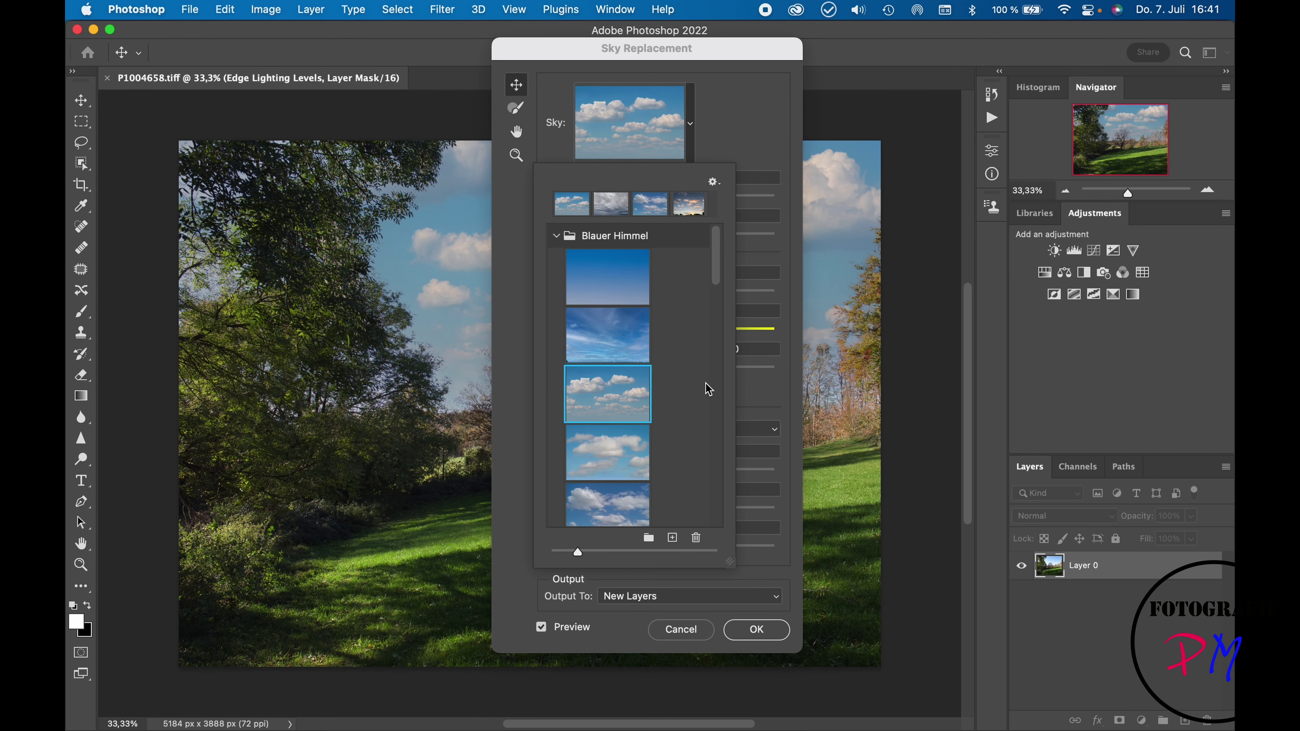
click(758, 632)
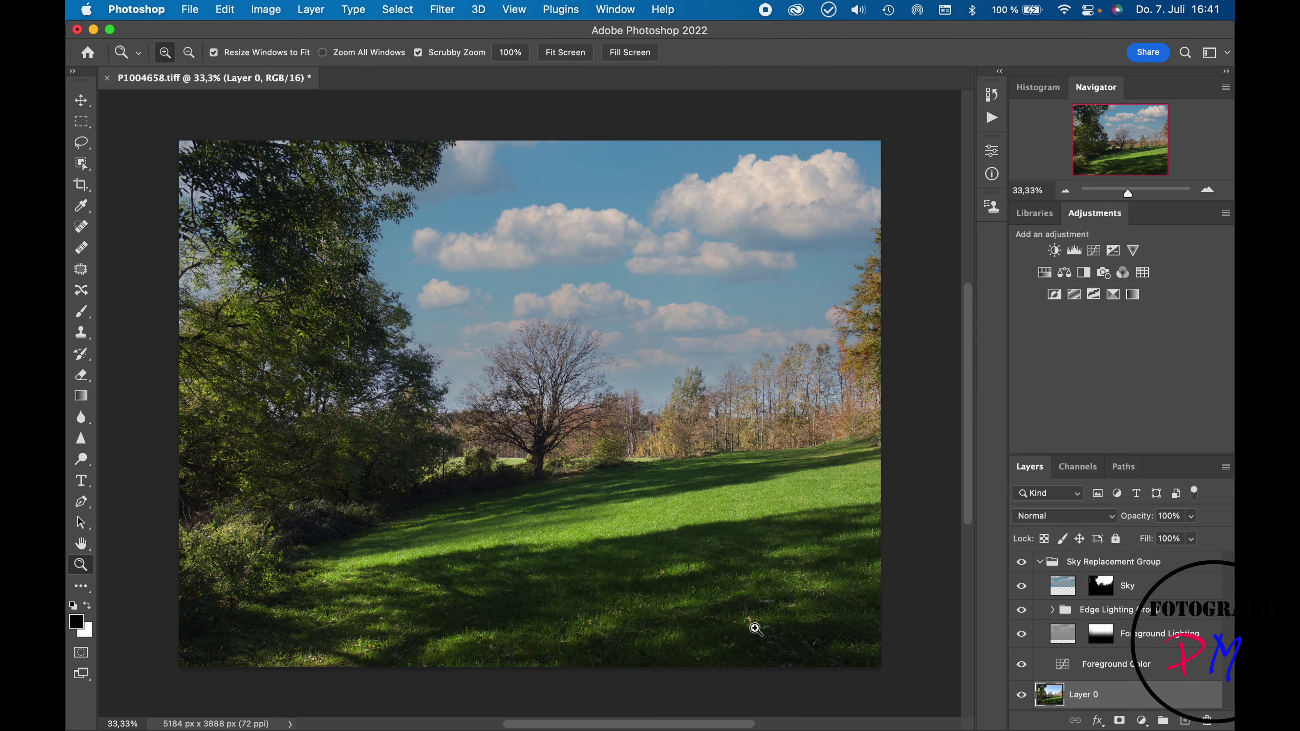
click(565, 382)
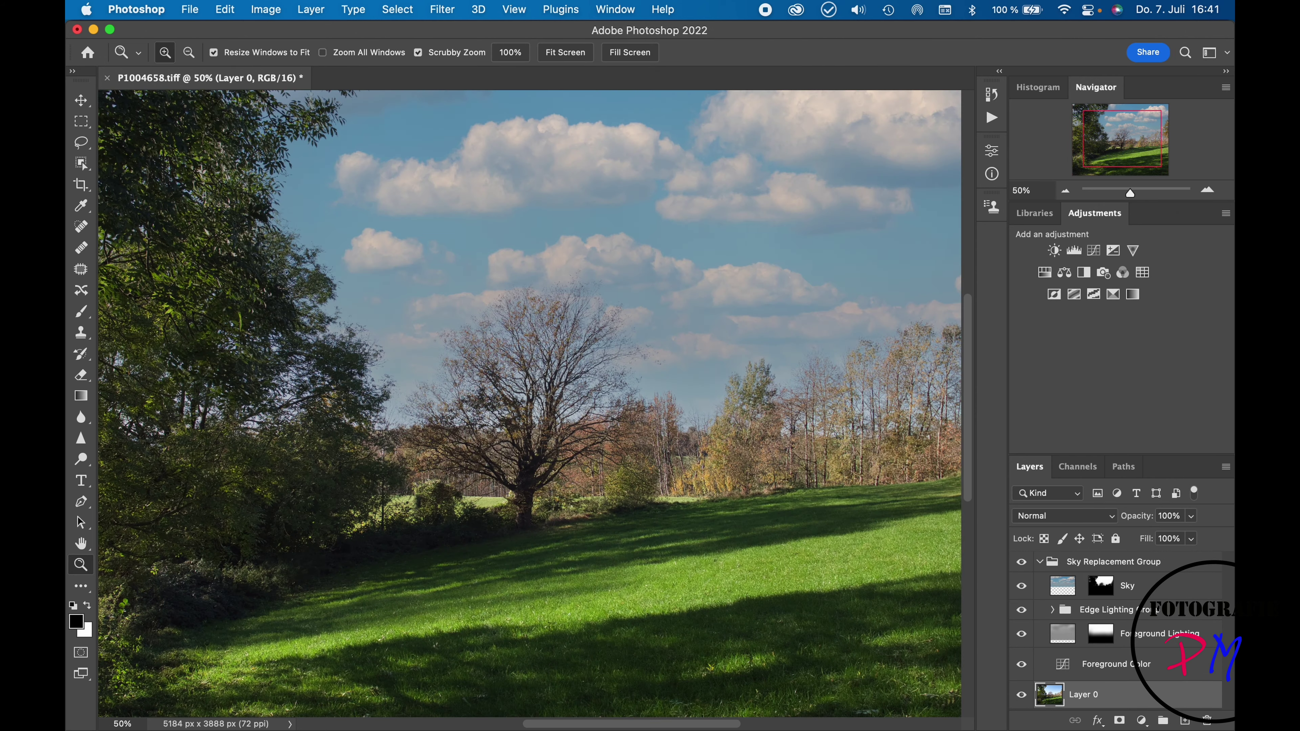
click(565, 382)
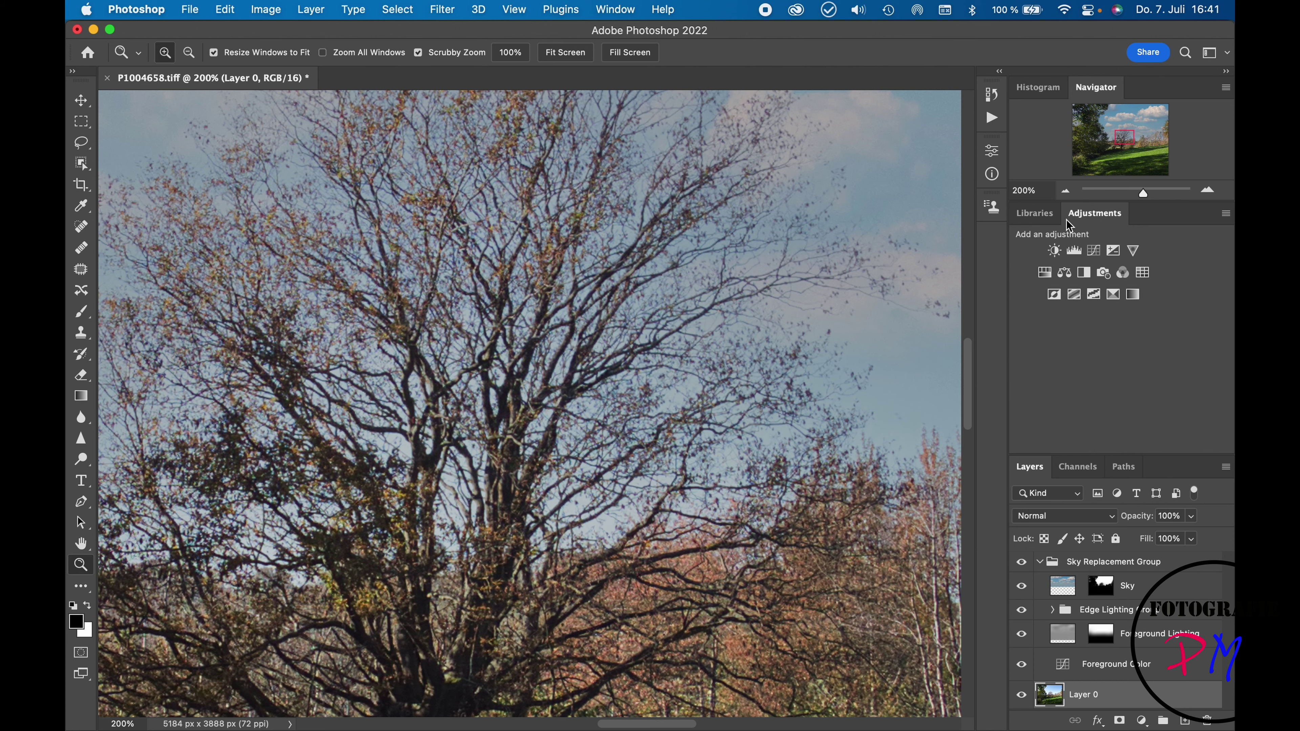
drag(1110, 156, 1141, 138)
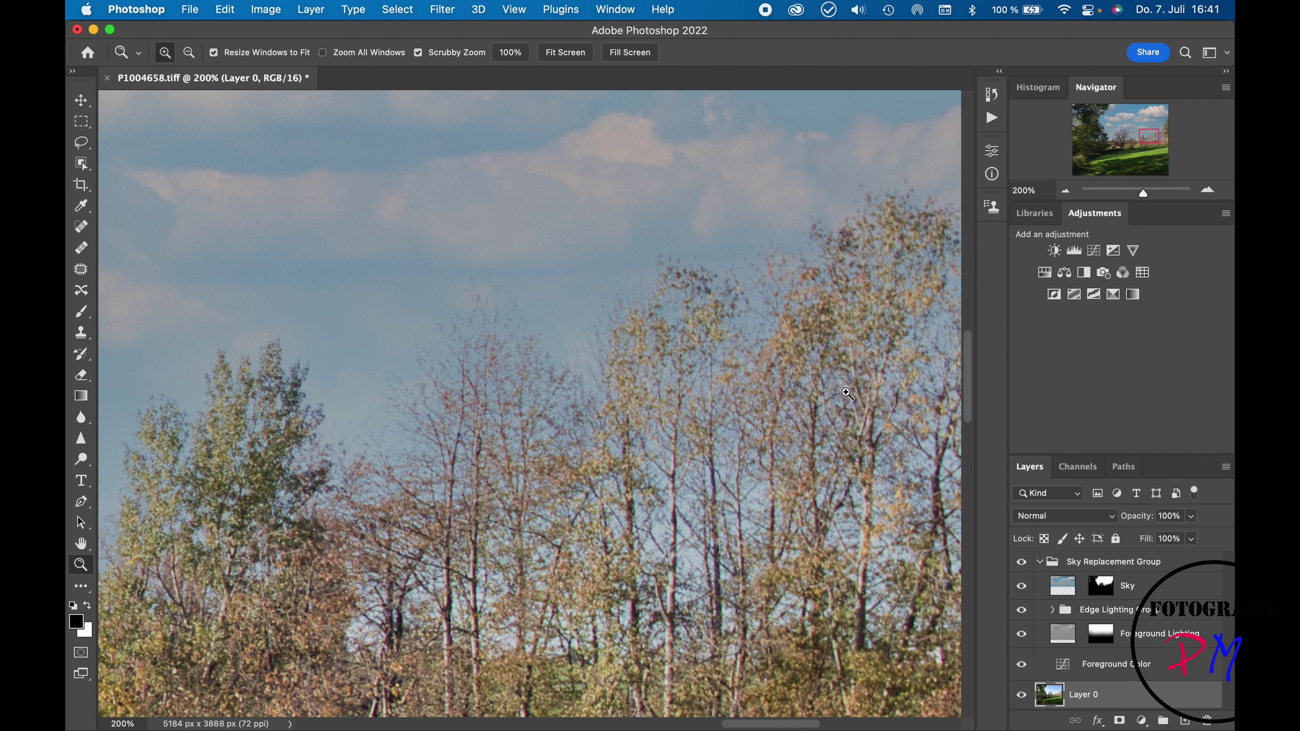
Close the meadow photo document, answering the save prompt.
click(190, 10)
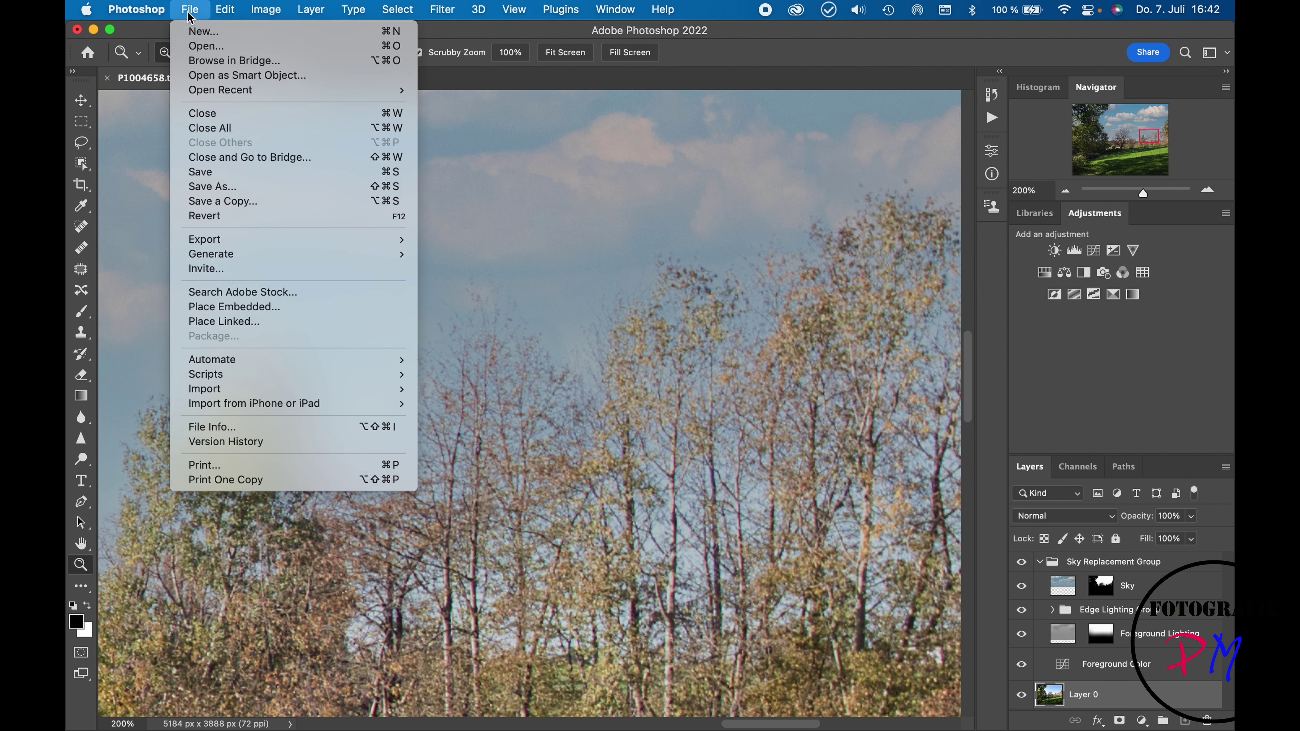
click(204, 113)
click(578, 315)
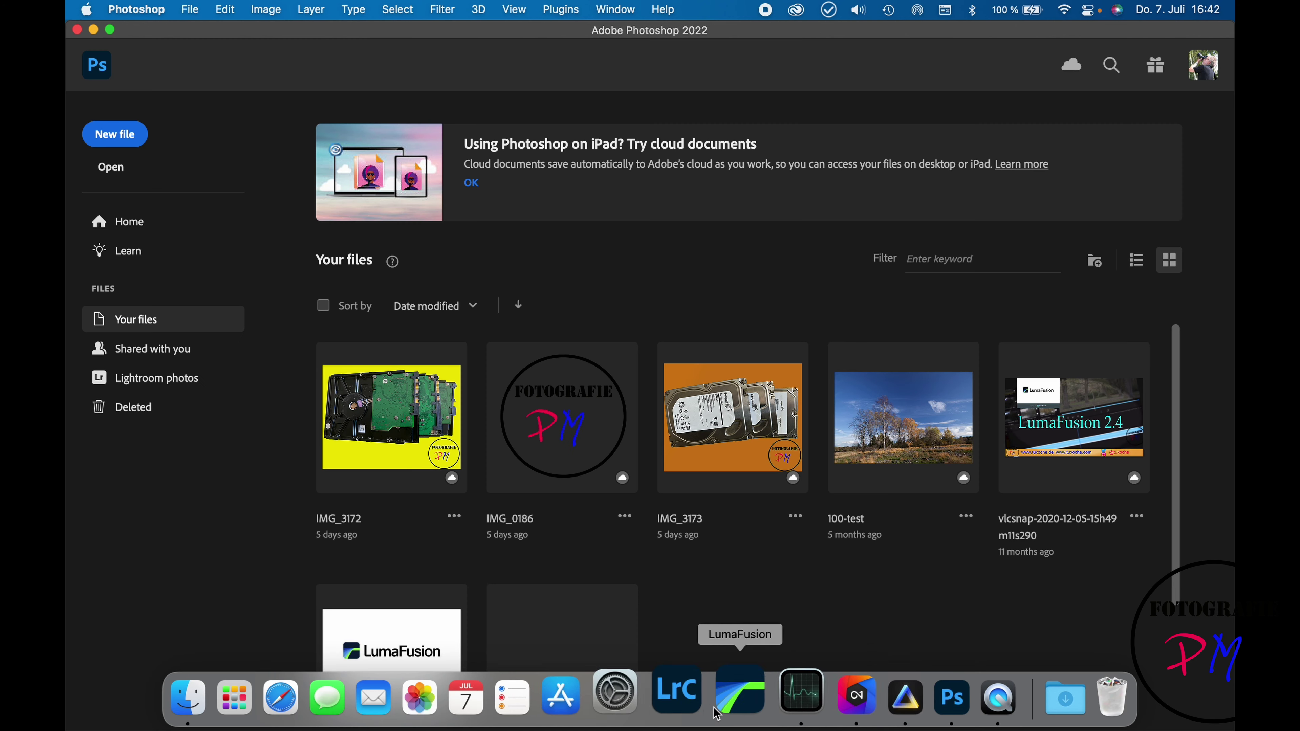
In ON1, browse the 20211110-PM-Wahner-Heide folder and open the heath photo for editing.
click(828, 720)
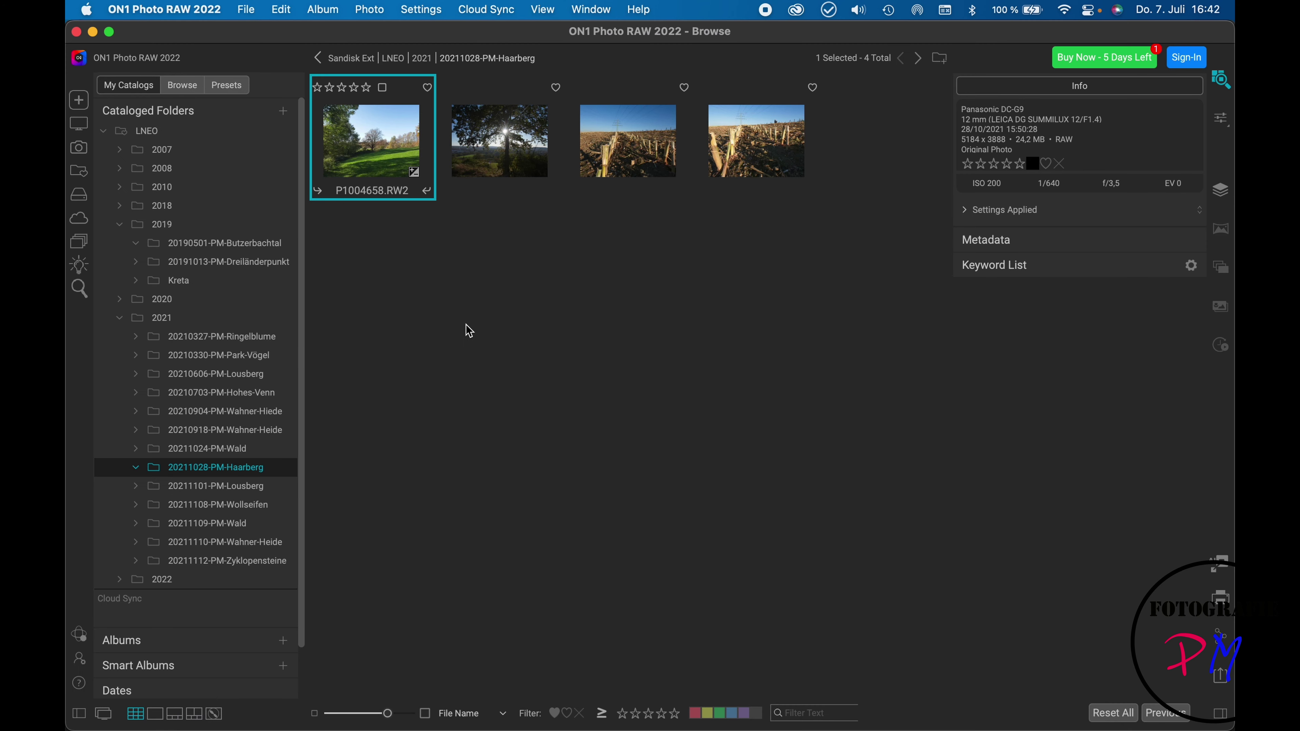
click(225, 412)
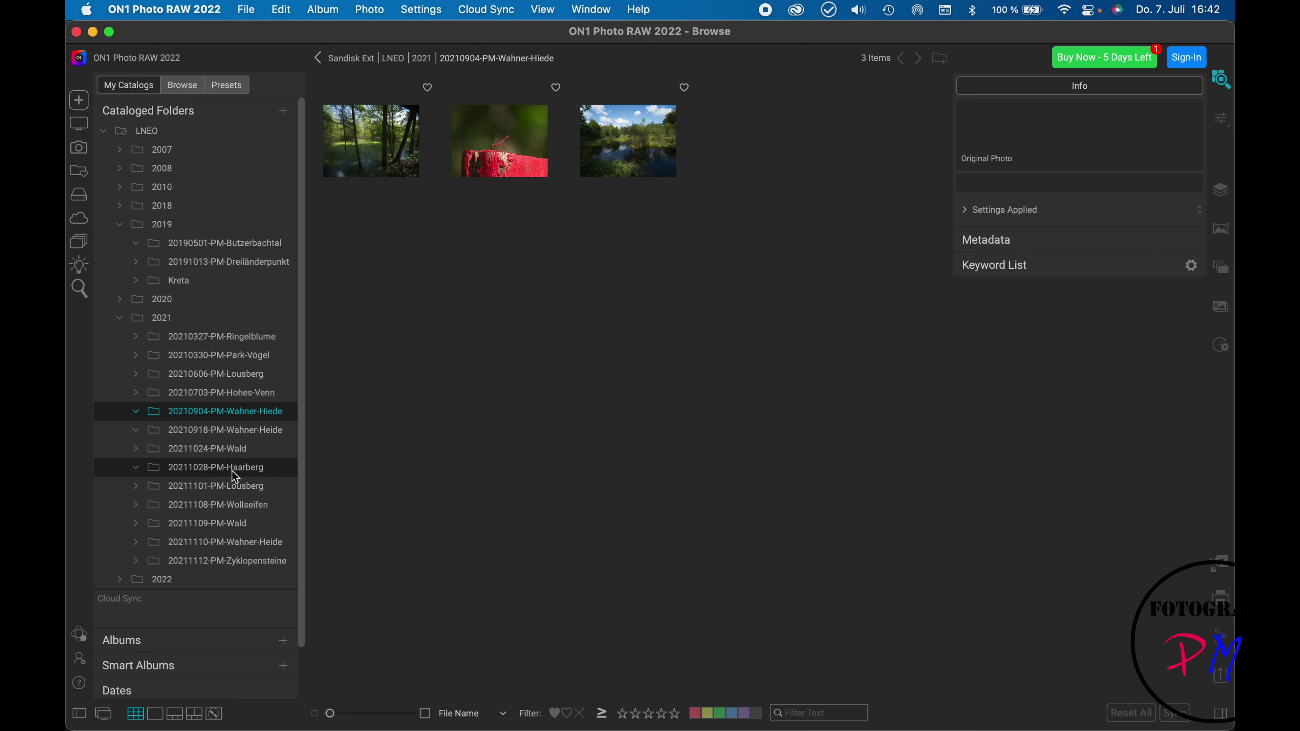
click(269, 542)
double_click(740, 143)
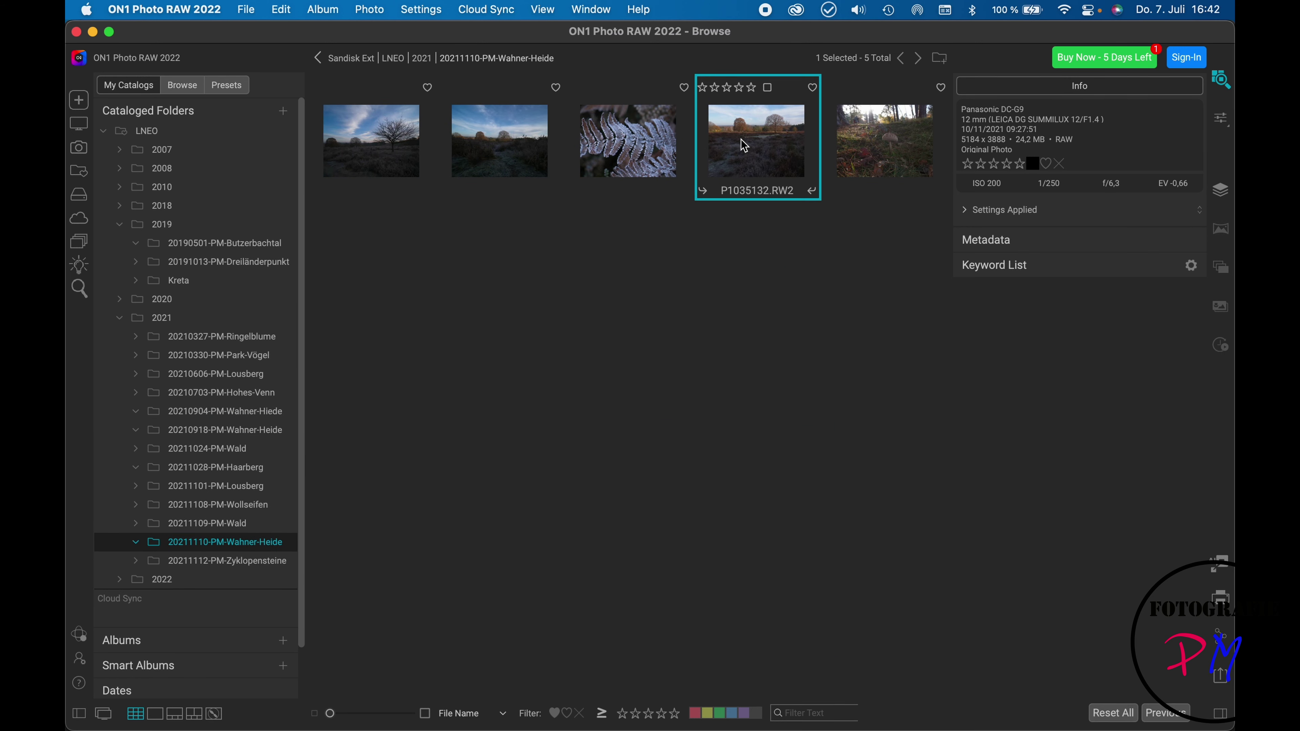
Apply the Dramatic 005 sky in Sky Swap AI and view the bare tree at 100%.
click(1079, 264)
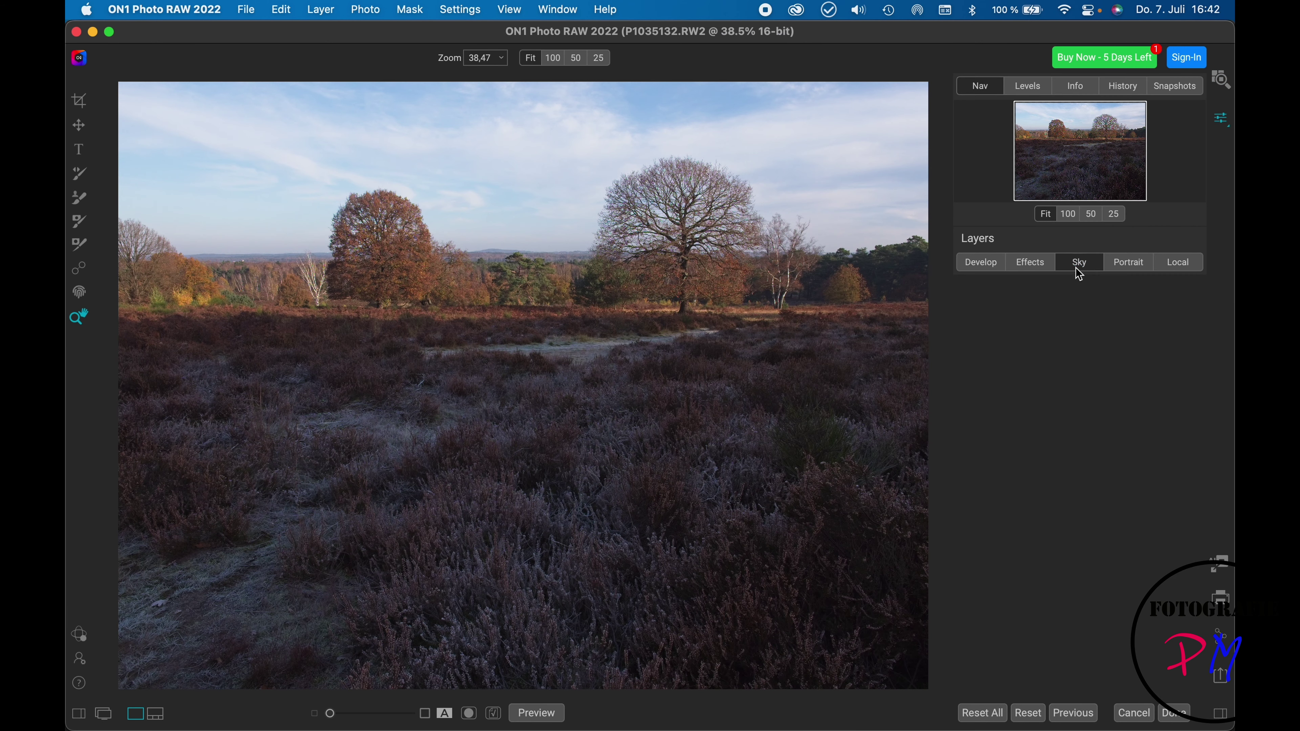
click(1159, 330)
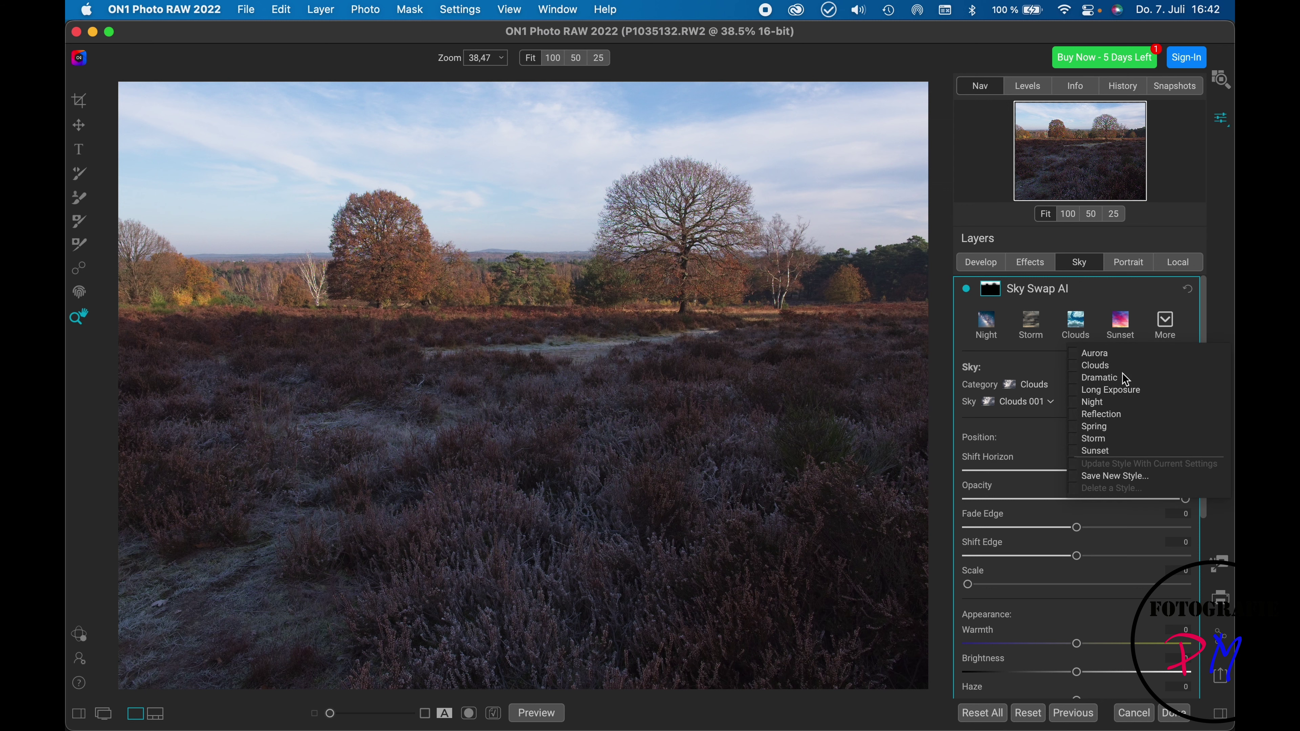
click(1106, 378)
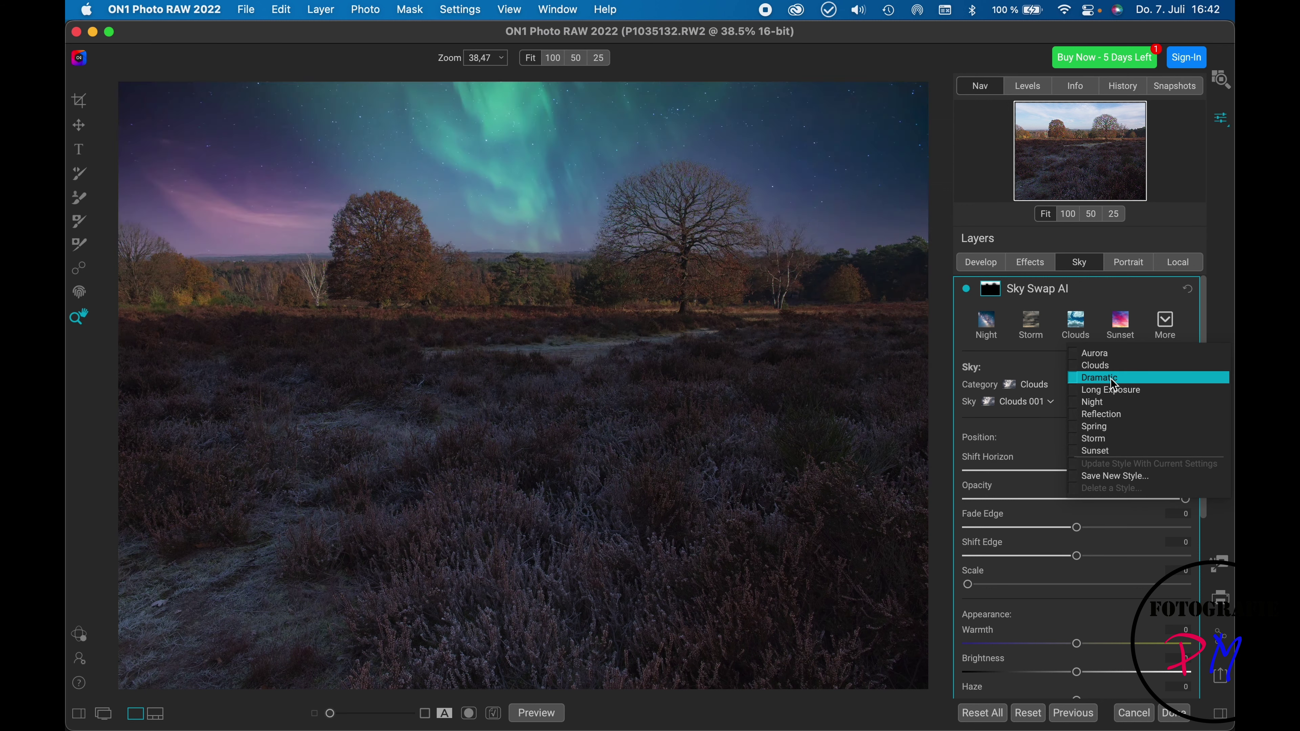
click(684, 239)
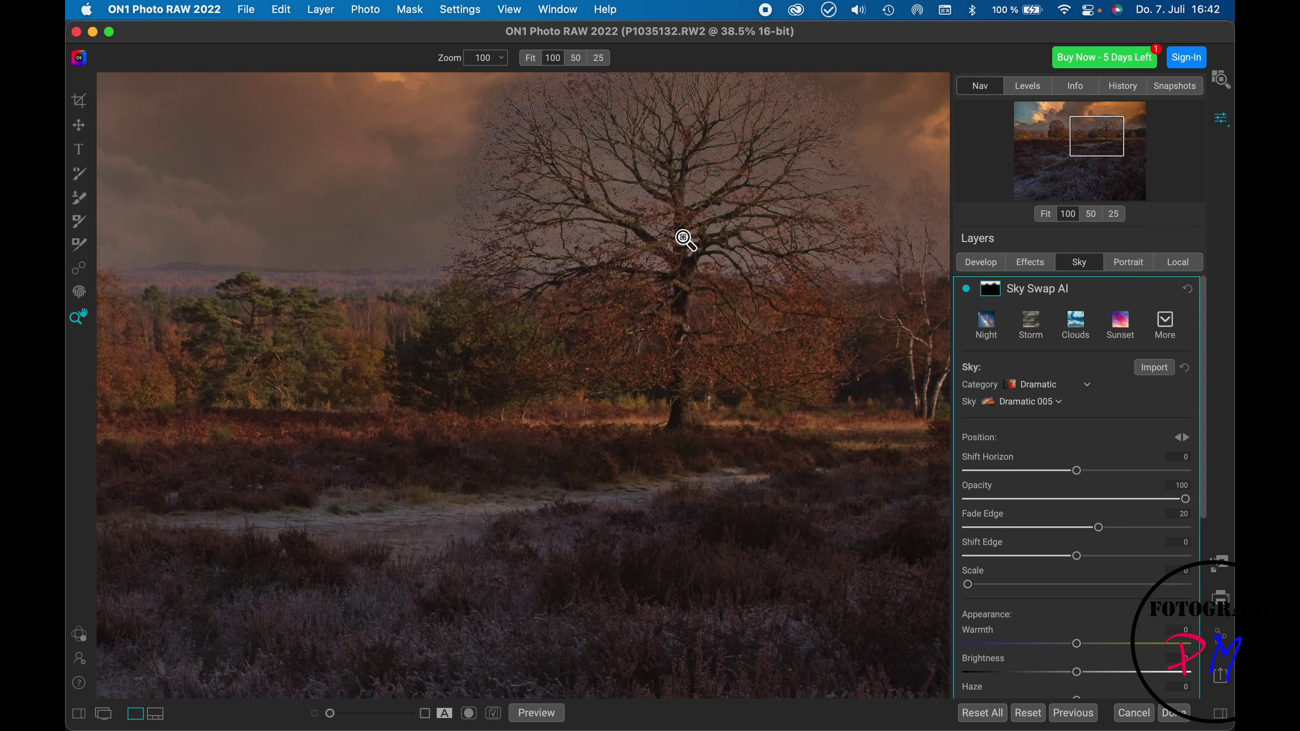
click(502, 58)
drag(462, 75, 475, 75)
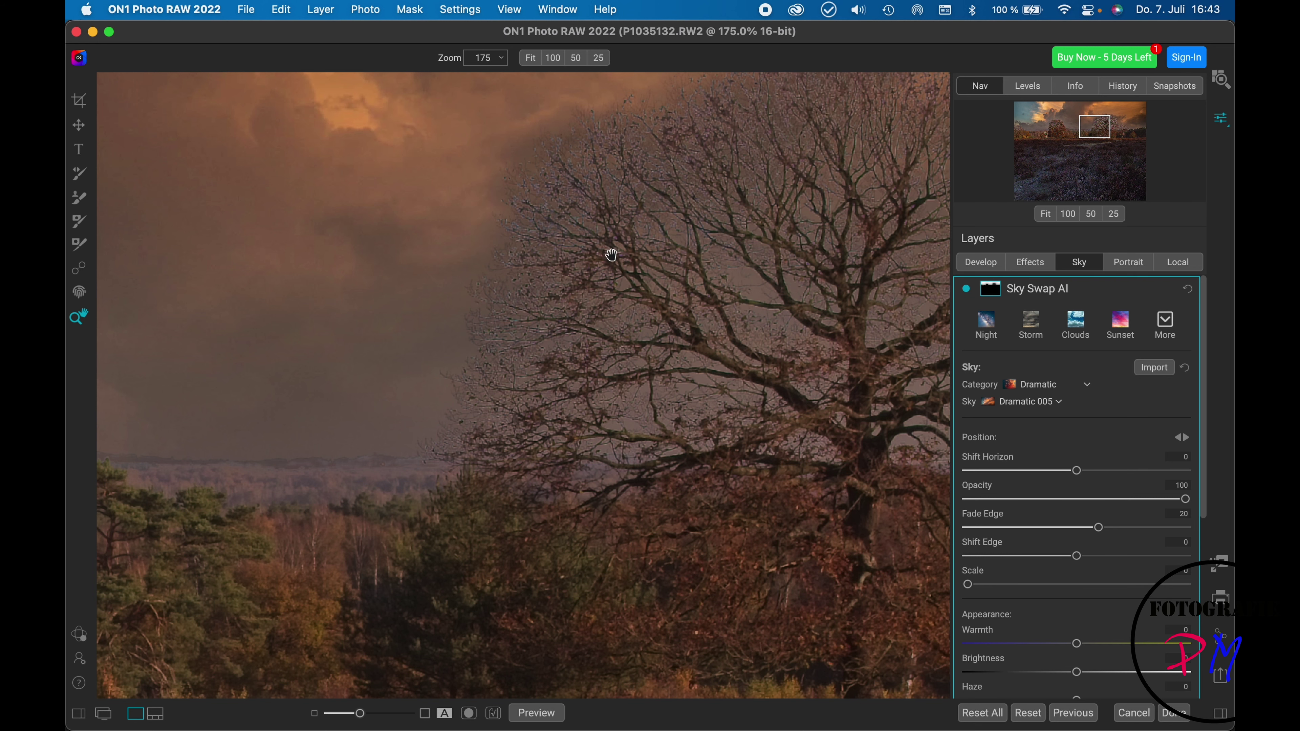
drag(1025, 173, 1045, 172)
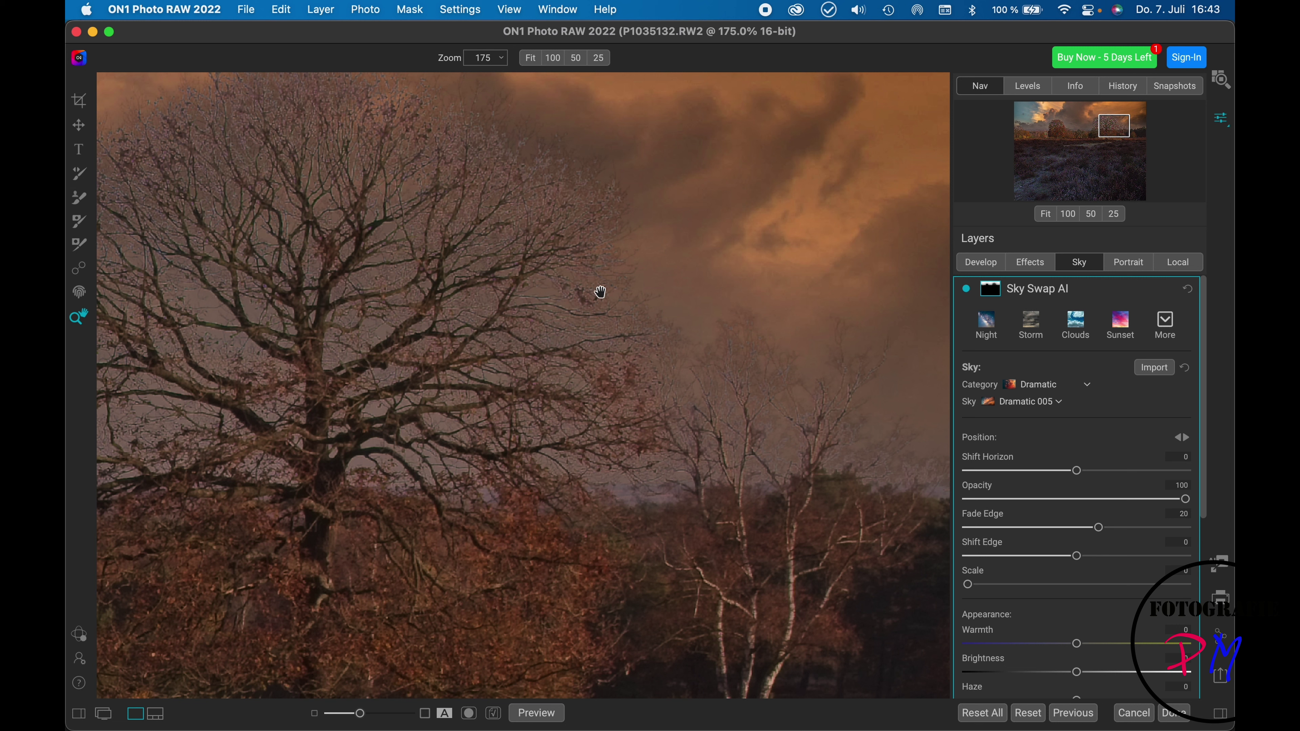
Apply the Clouds 035 sky and pan across the tree, clouds and horizon.
click(1075, 323)
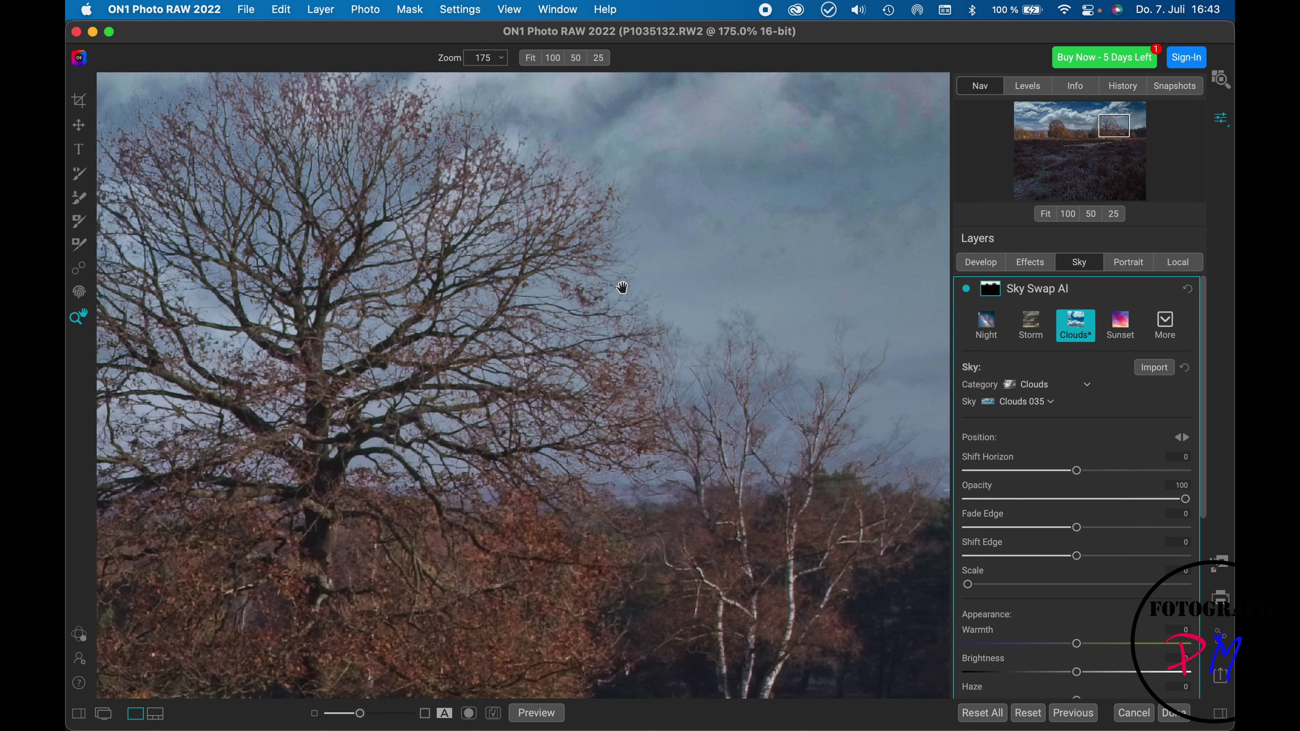
drag(610, 244, 547, 380)
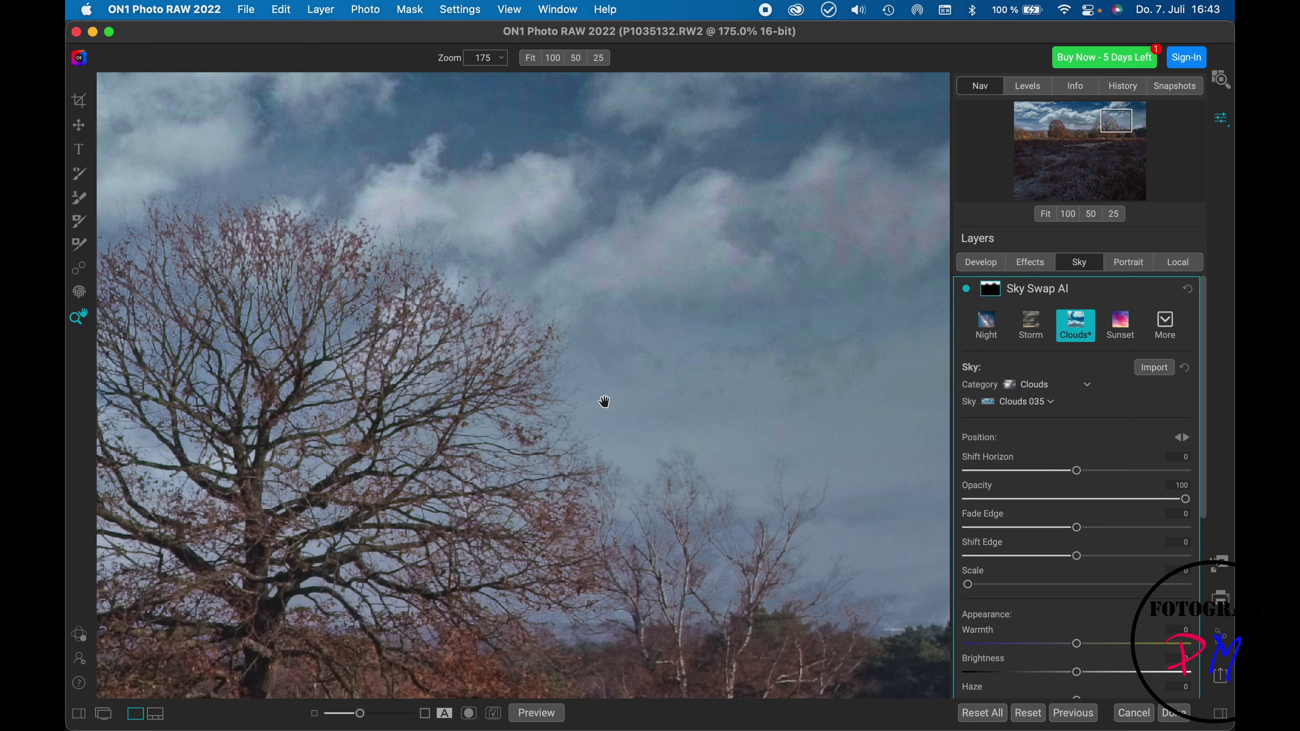
drag(610, 395, 368, 337)
drag(784, 351, 489, 350)
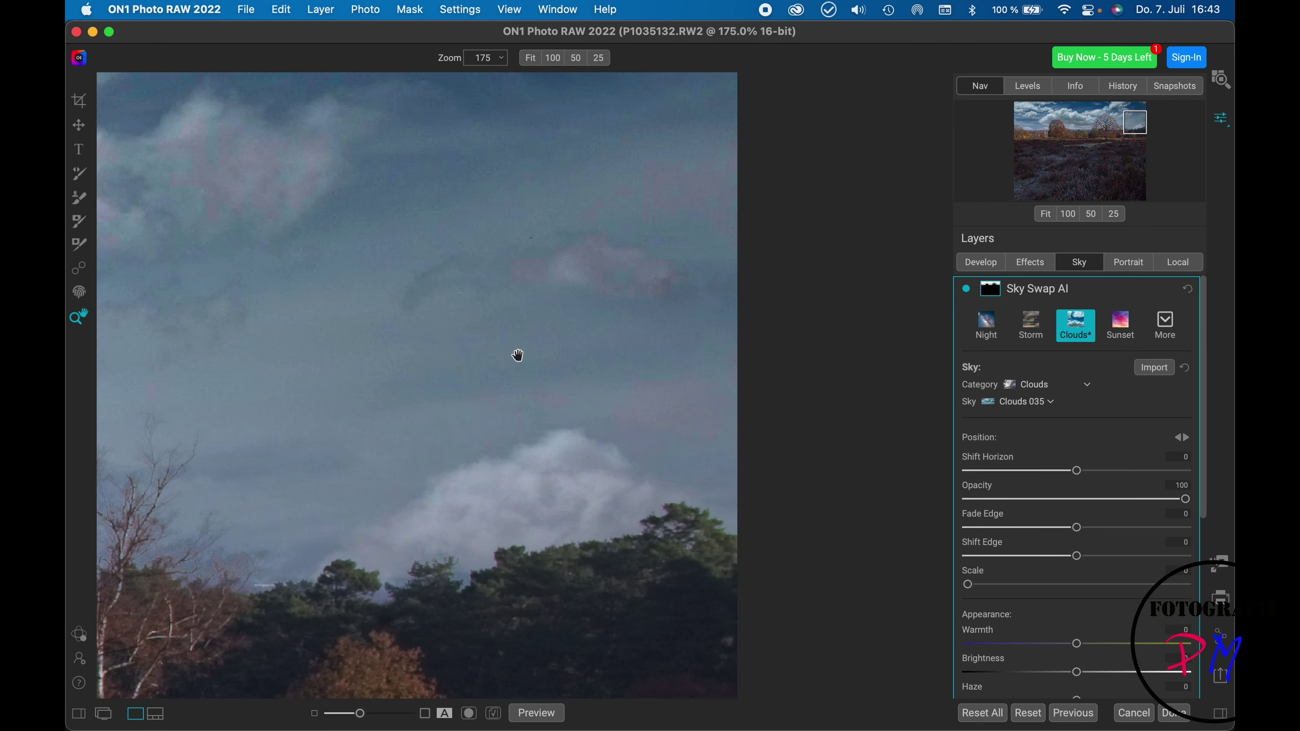
drag(1129, 123, 1064, 132)
drag(1057, 131, 1090, 124)
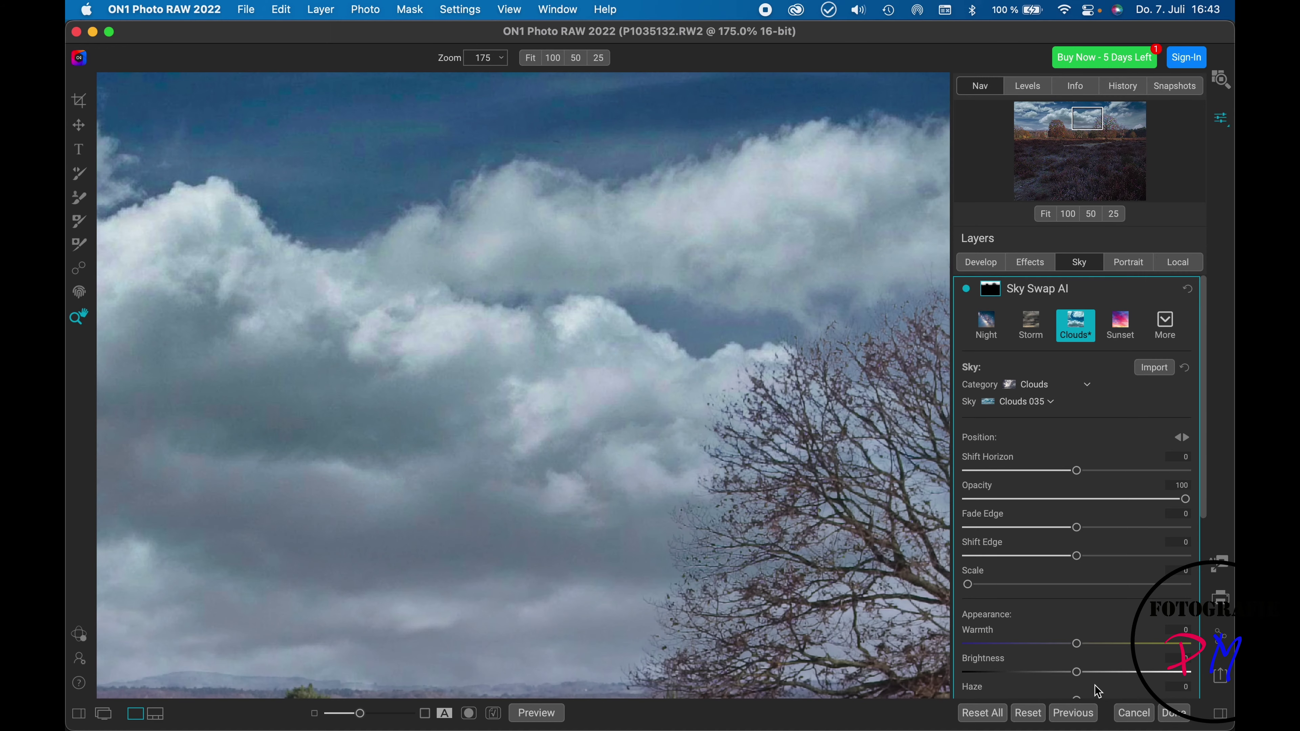
Cancel and discard the sky edits, then switch to Luminar Neo.
click(1124, 714)
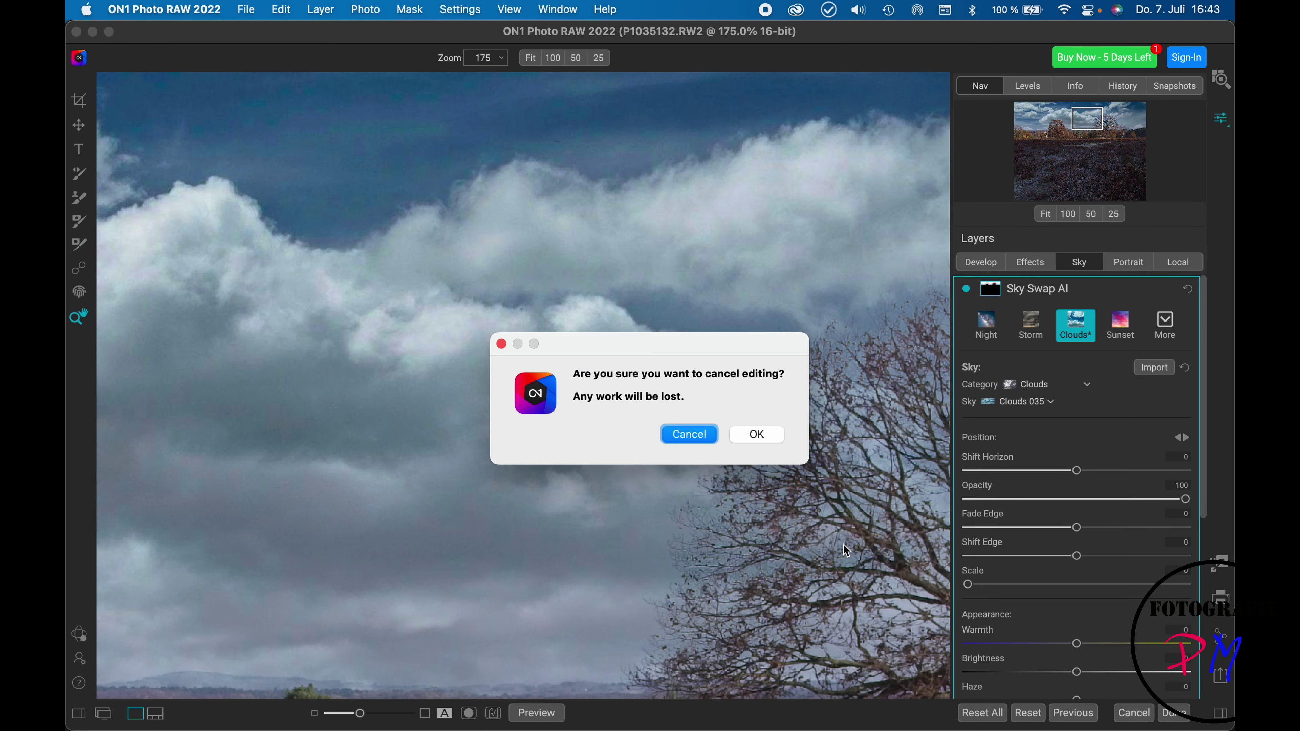
click(759, 441)
mouse_move(732, 702)
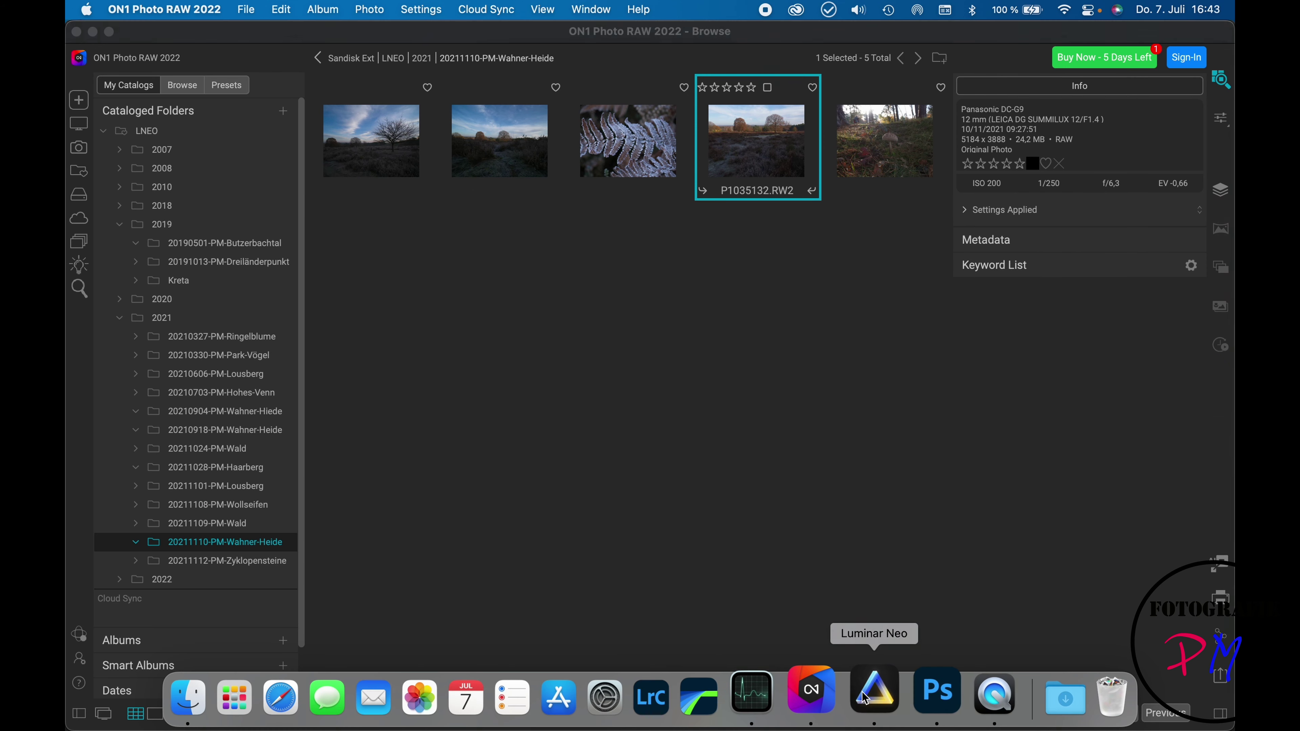
click(864, 698)
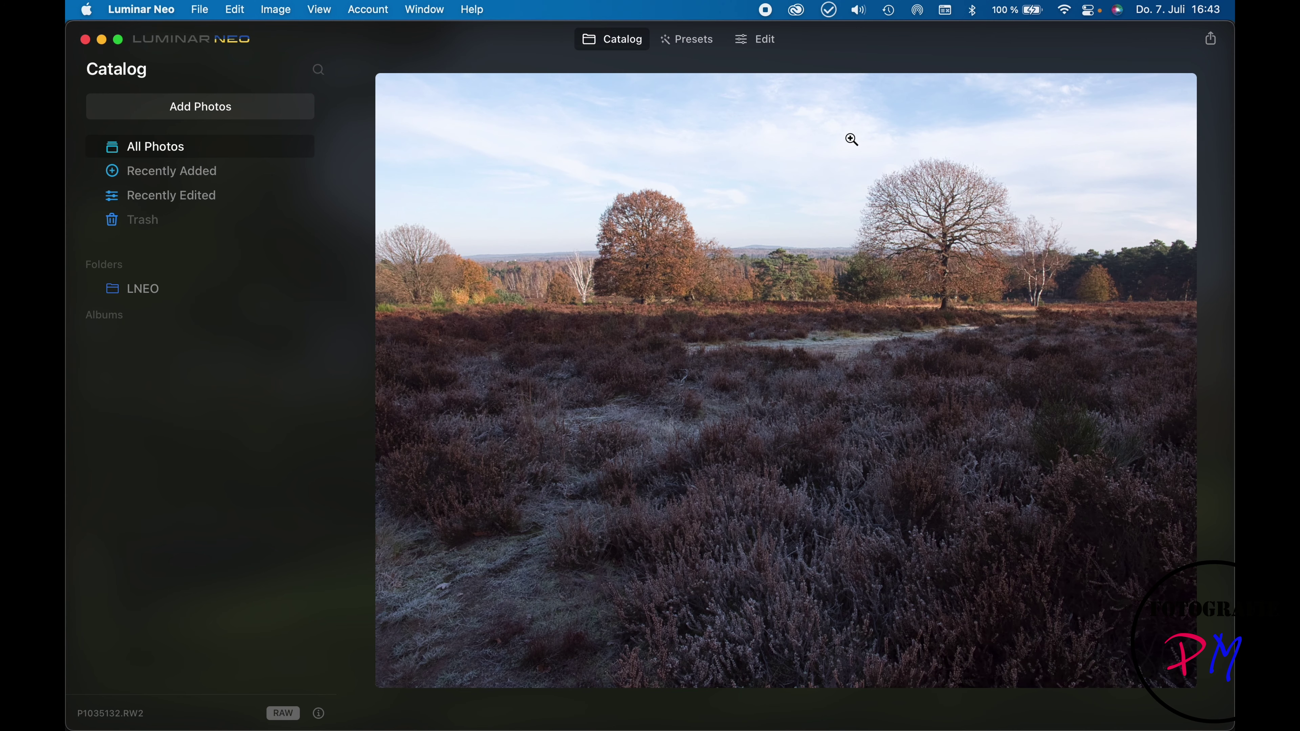
Edit the heath photo with Sky AI's Dramatic Sky 5 and zoom to 100% on the tree.
click(762, 40)
click(1036, 246)
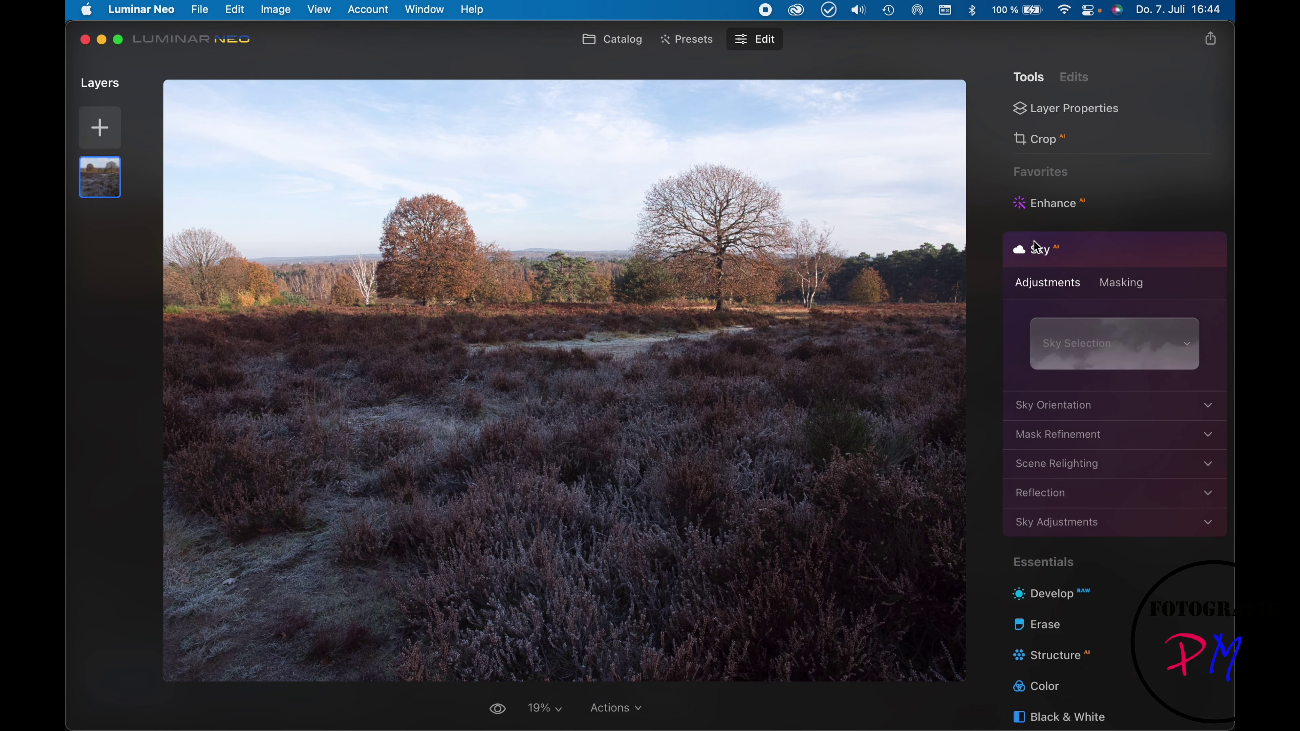
click(1101, 346)
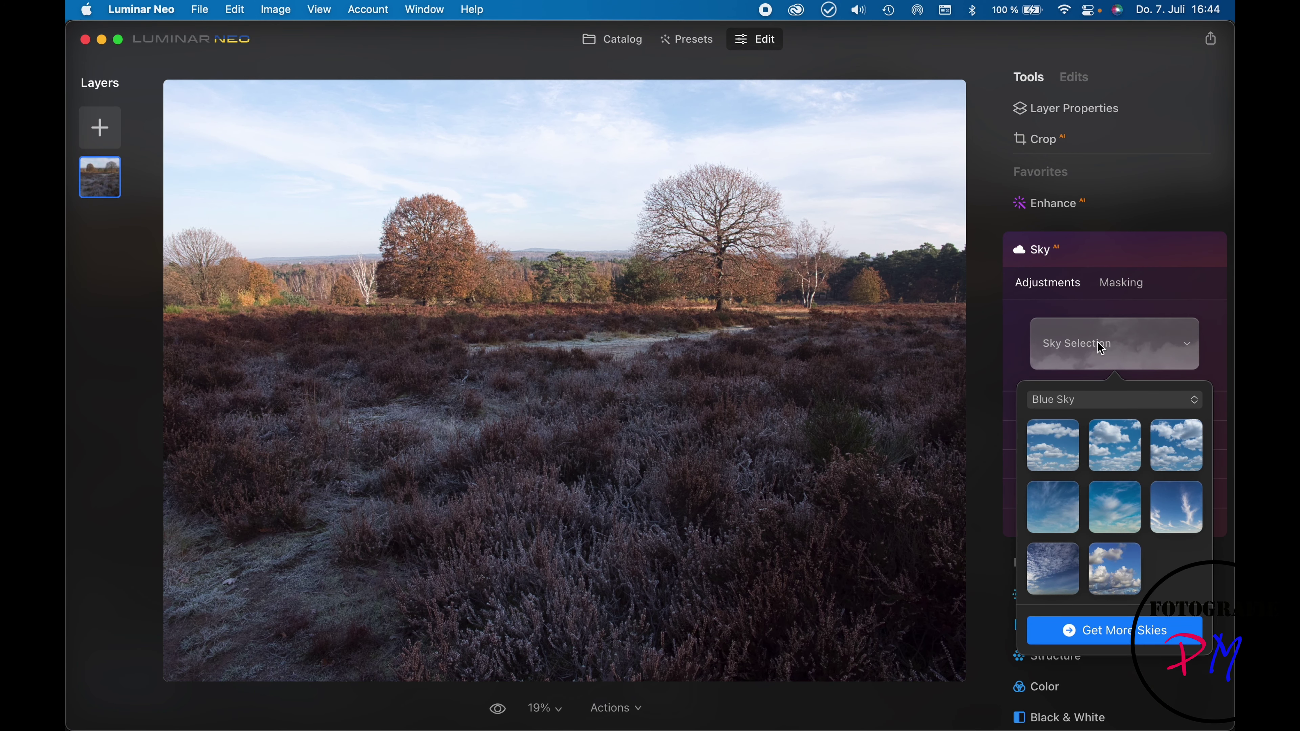
click(1147, 401)
click(1093, 461)
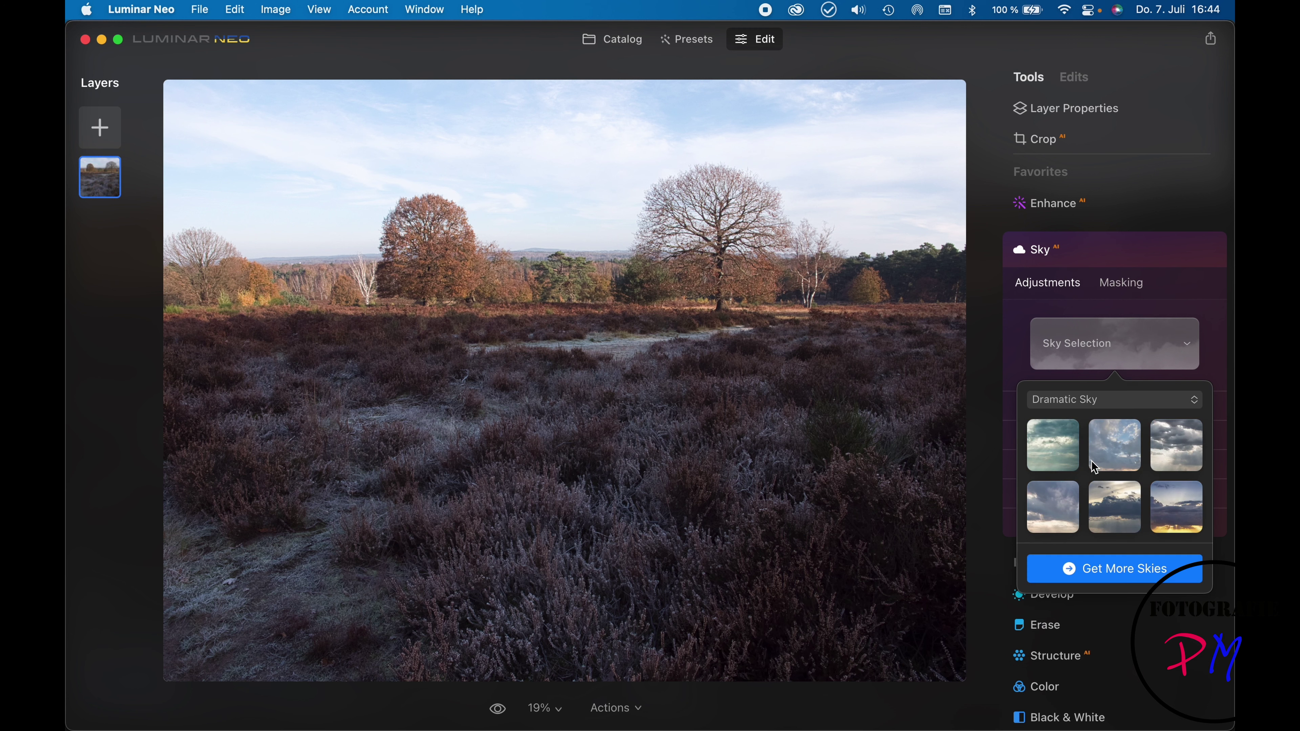
click(1104, 497)
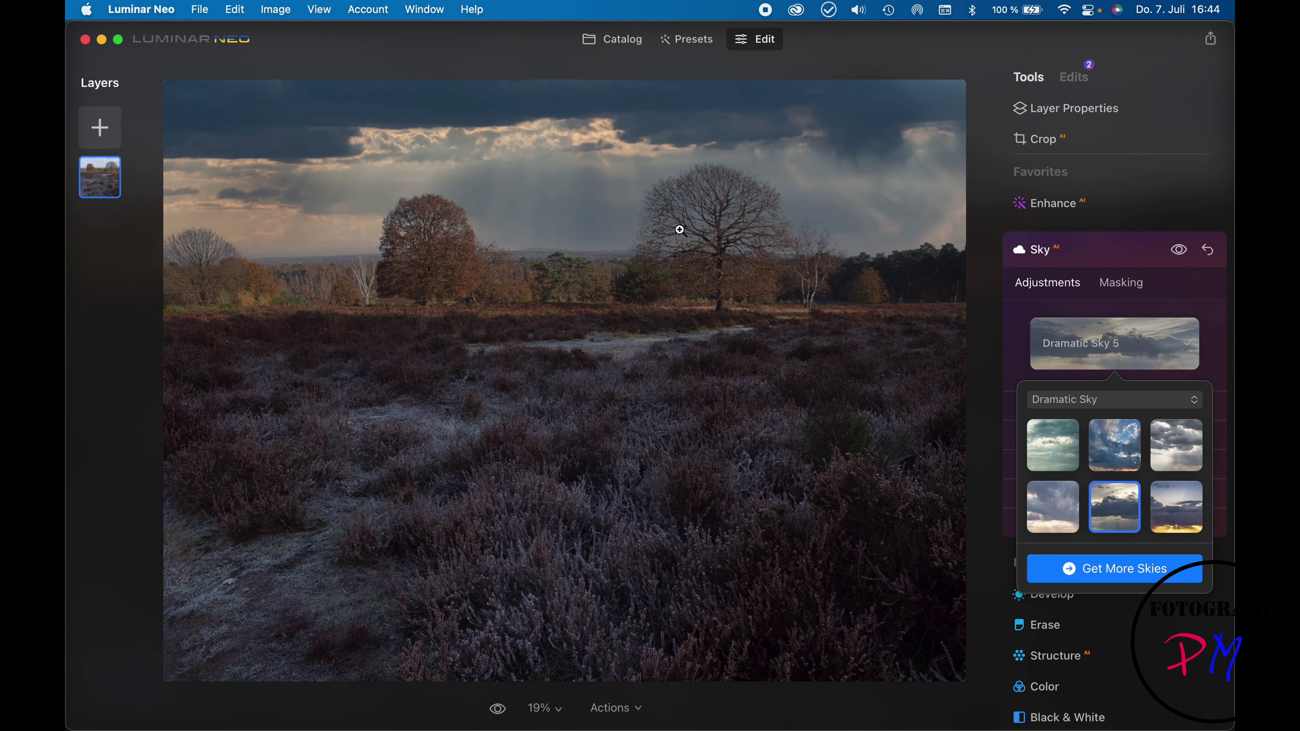
click(691, 219)
click(697, 209)
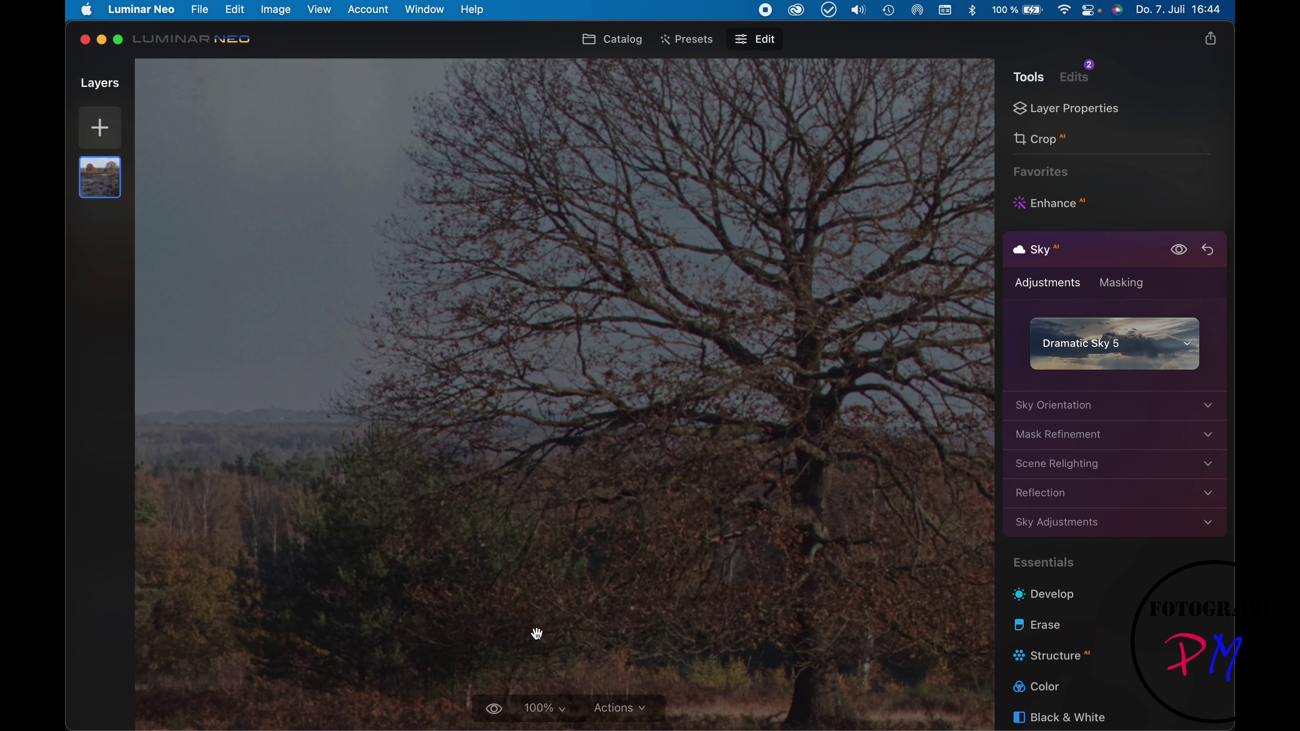
click(545, 707)
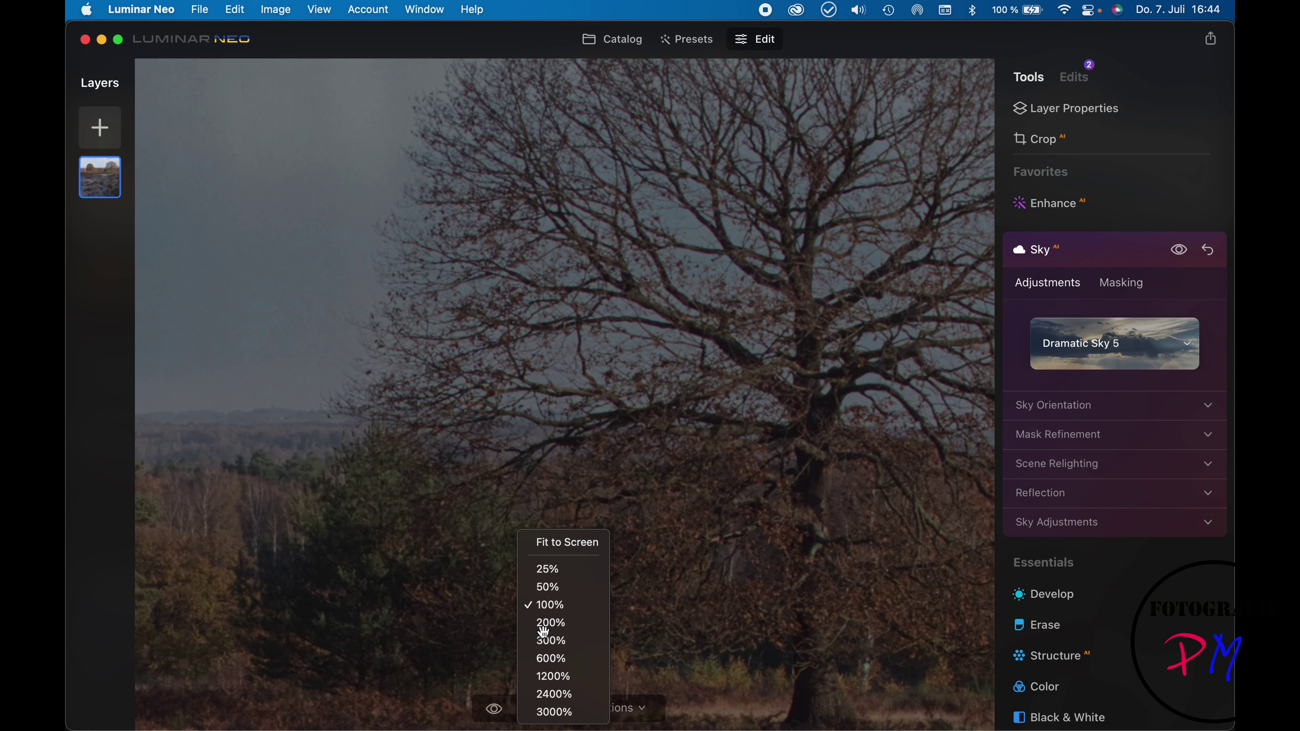
click(544, 640)
click(547, 708)
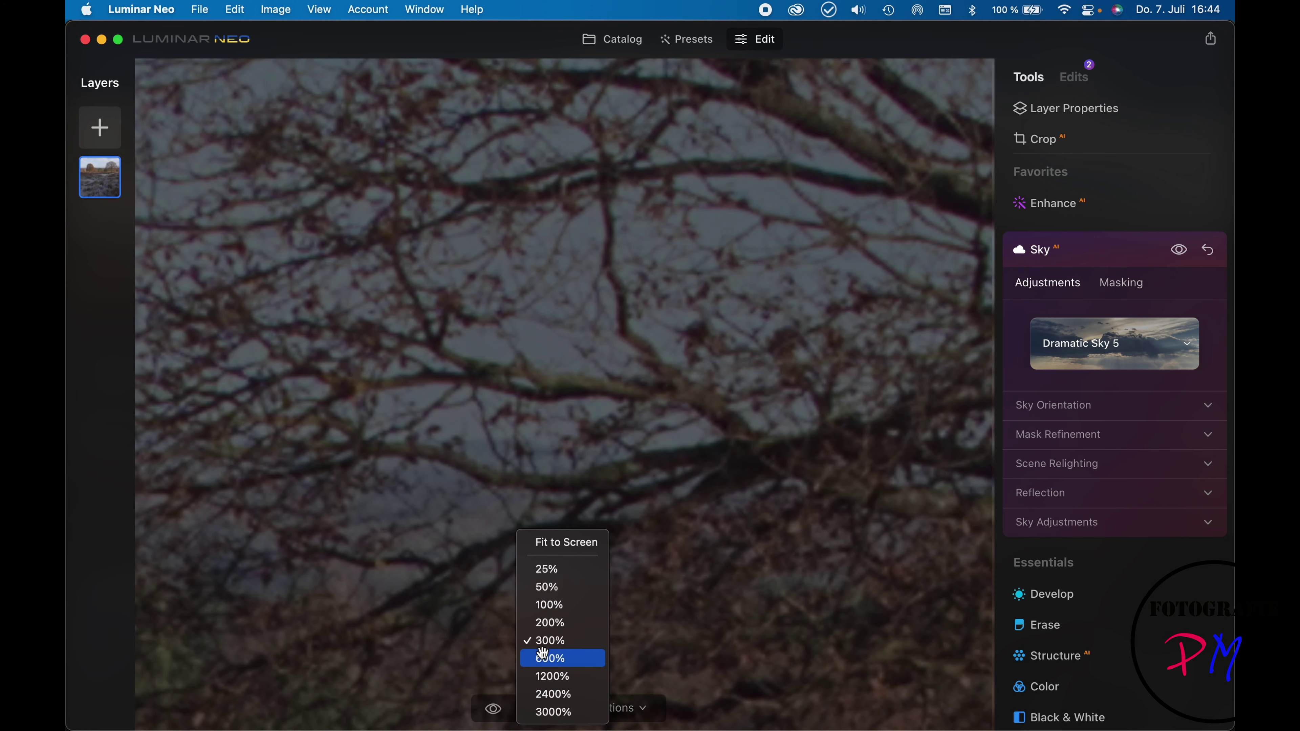
click(544, 622)
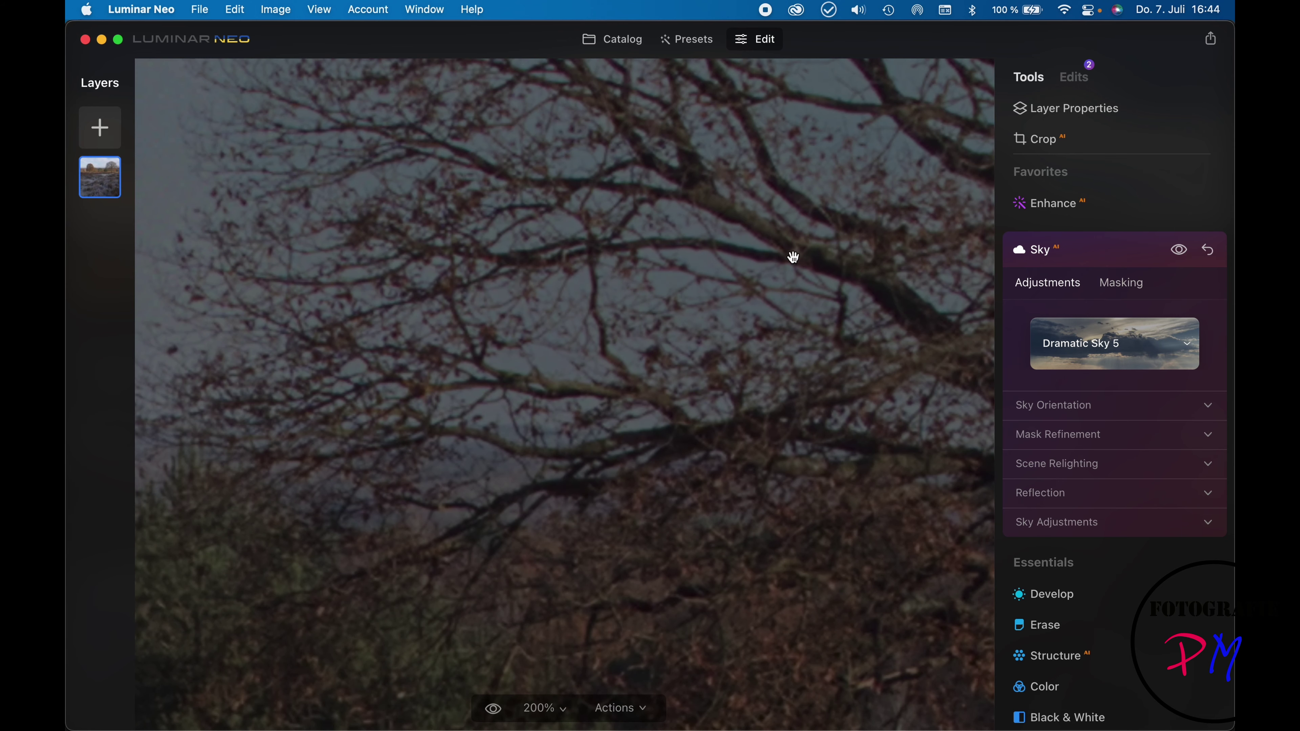
drag(548, 279, 503, 509)
drag(561, 438, 459, 465)
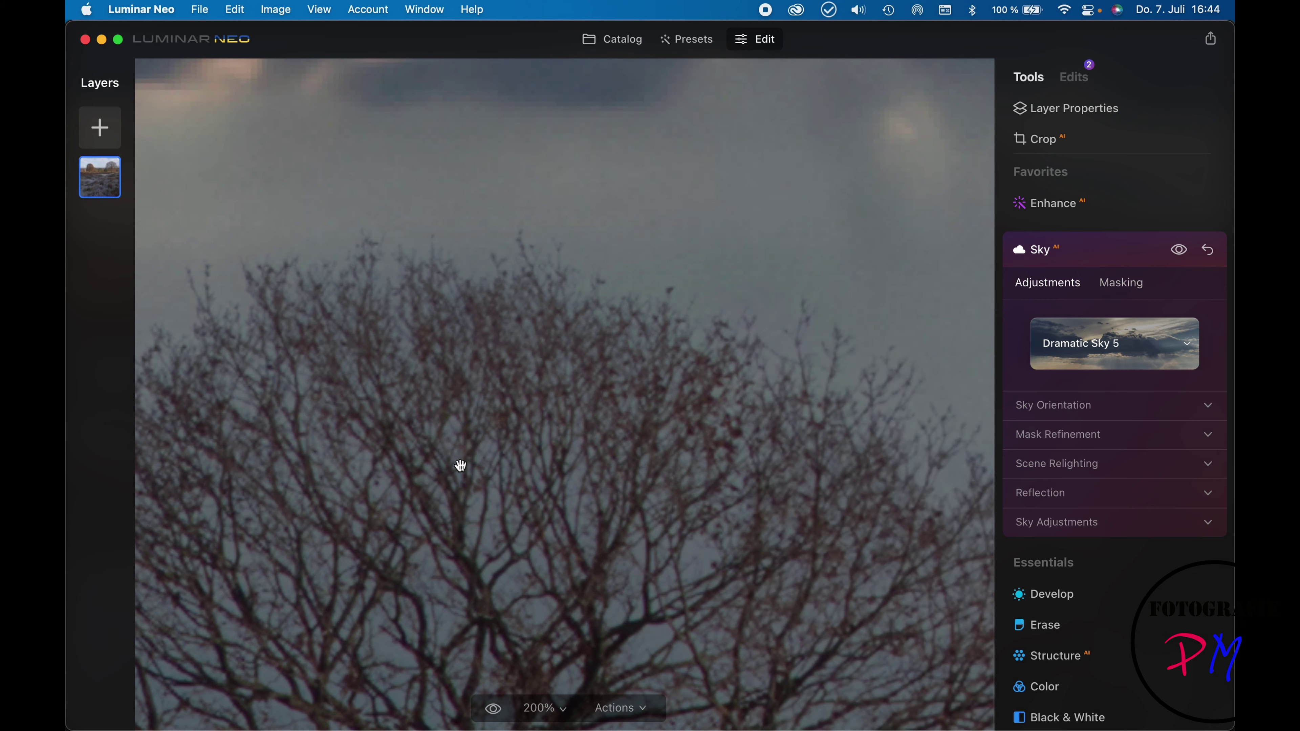
drag(407, 383, 857, 279)
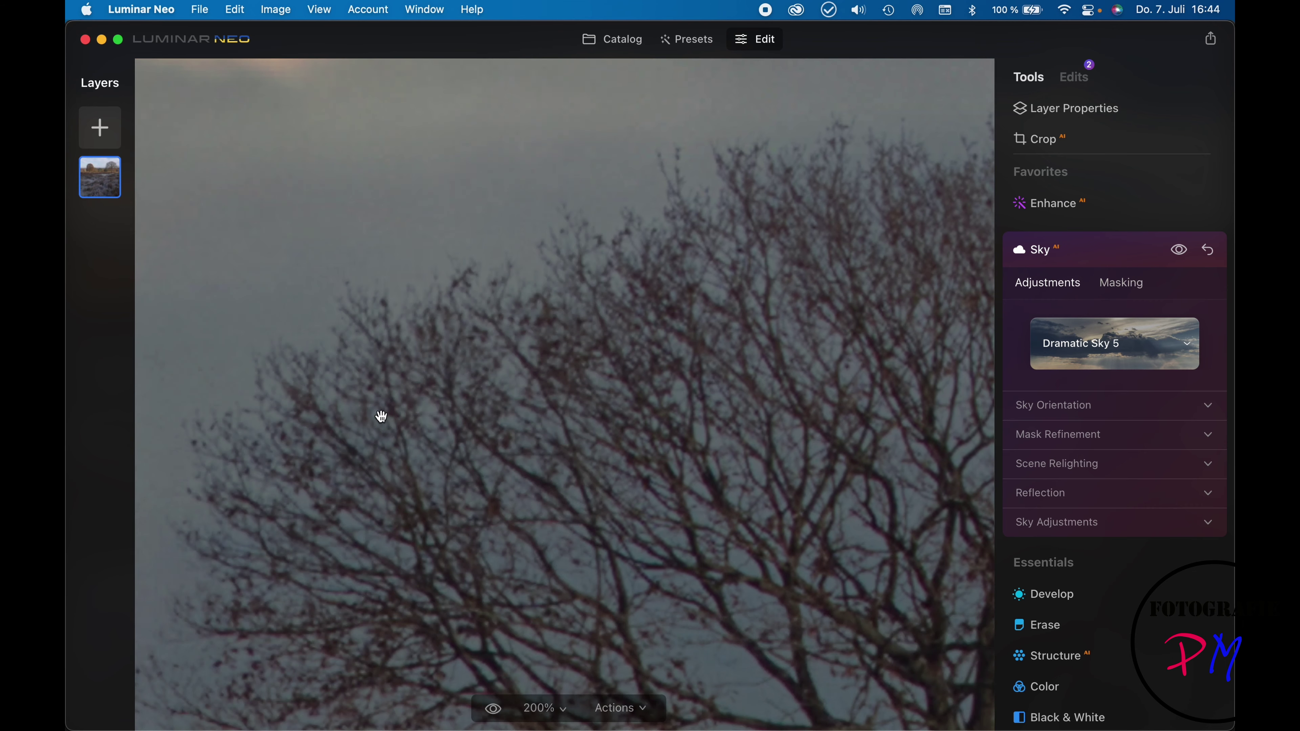
drag(407, 416, 760, 314)
drag(403, 421, 647, 273)
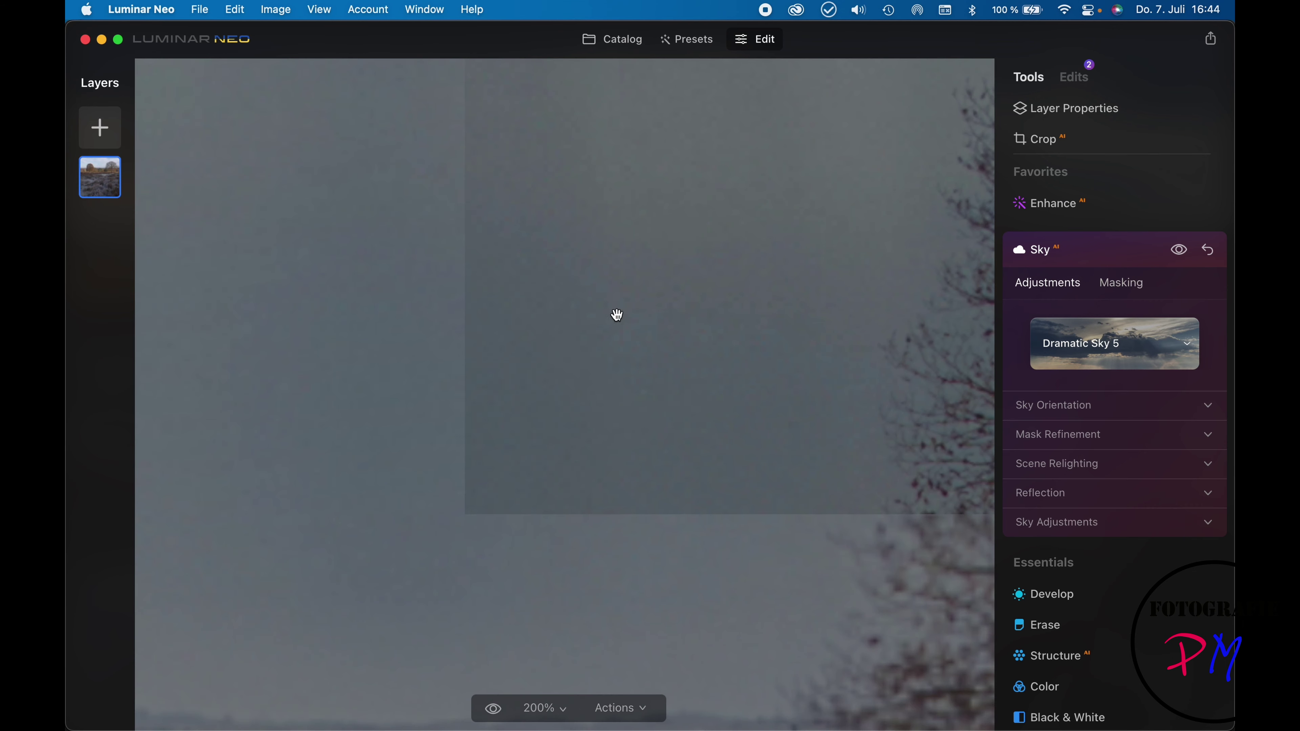
drag(505, 456, 672, 241)
drag(371, 453, 749, 401)
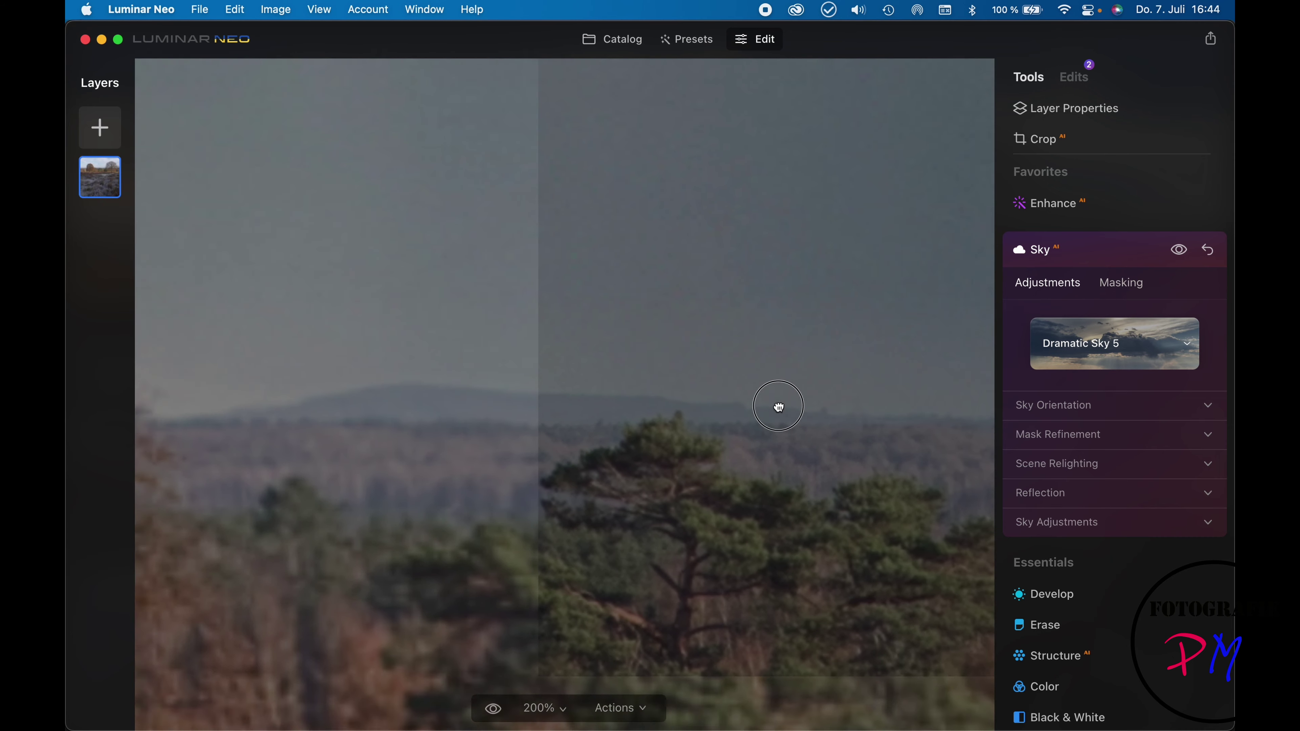
drag(514, 409, 745, 414)
drag(492, 286, 662, 404)
drag(499, 238, 665, 401)
drag(507, 361, 664, 355)
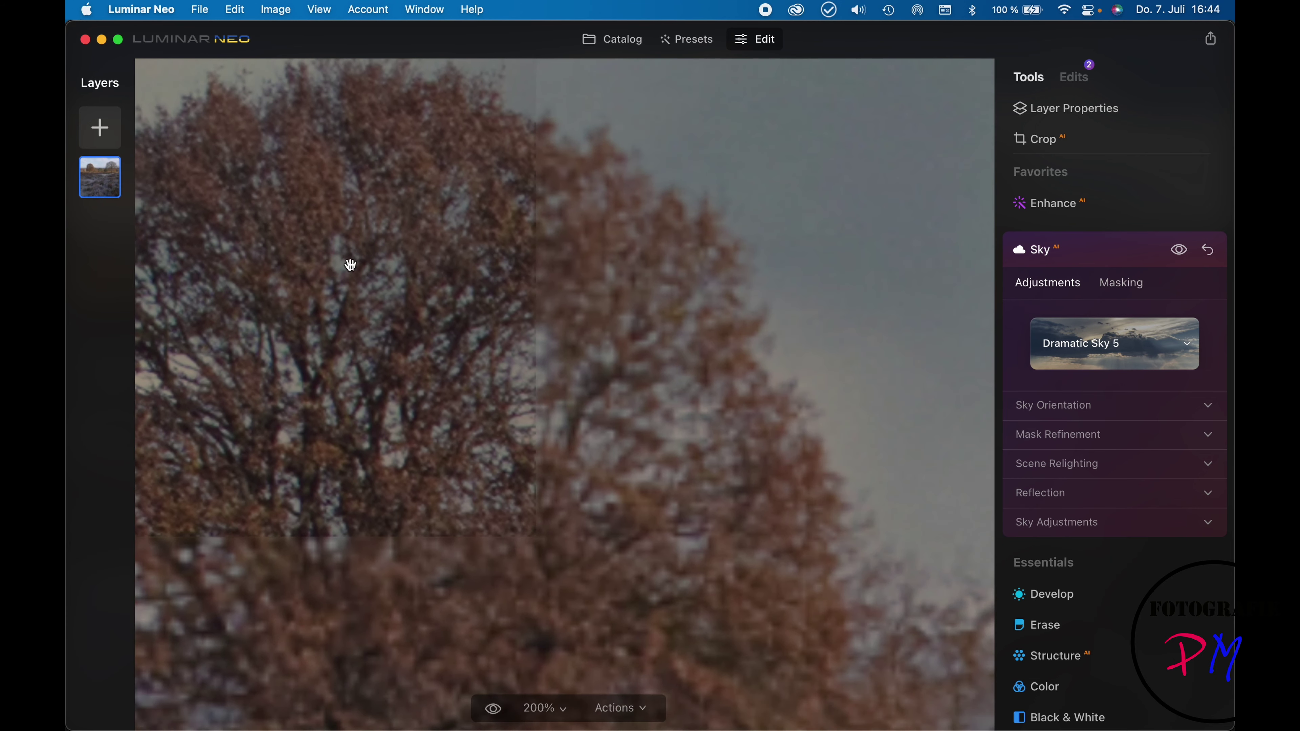
click(547, 706)
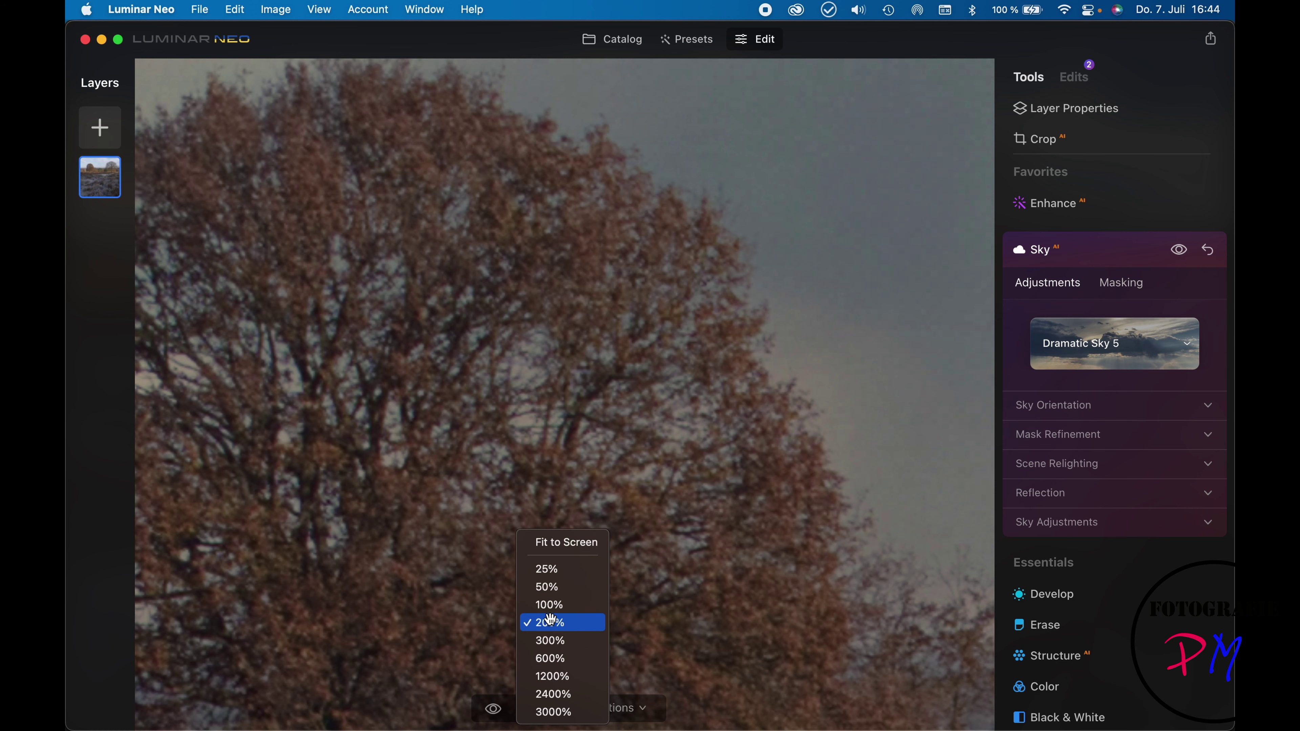
click(566, 543)
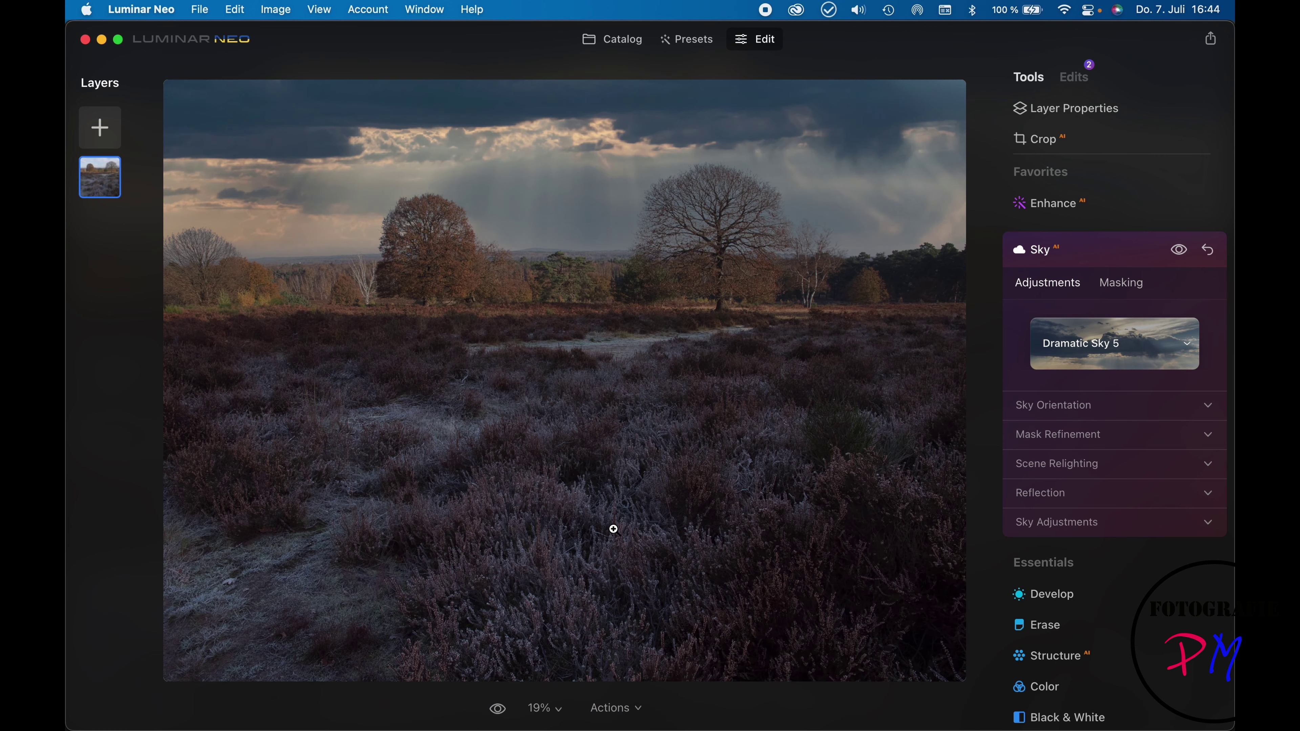
click(719, 237)
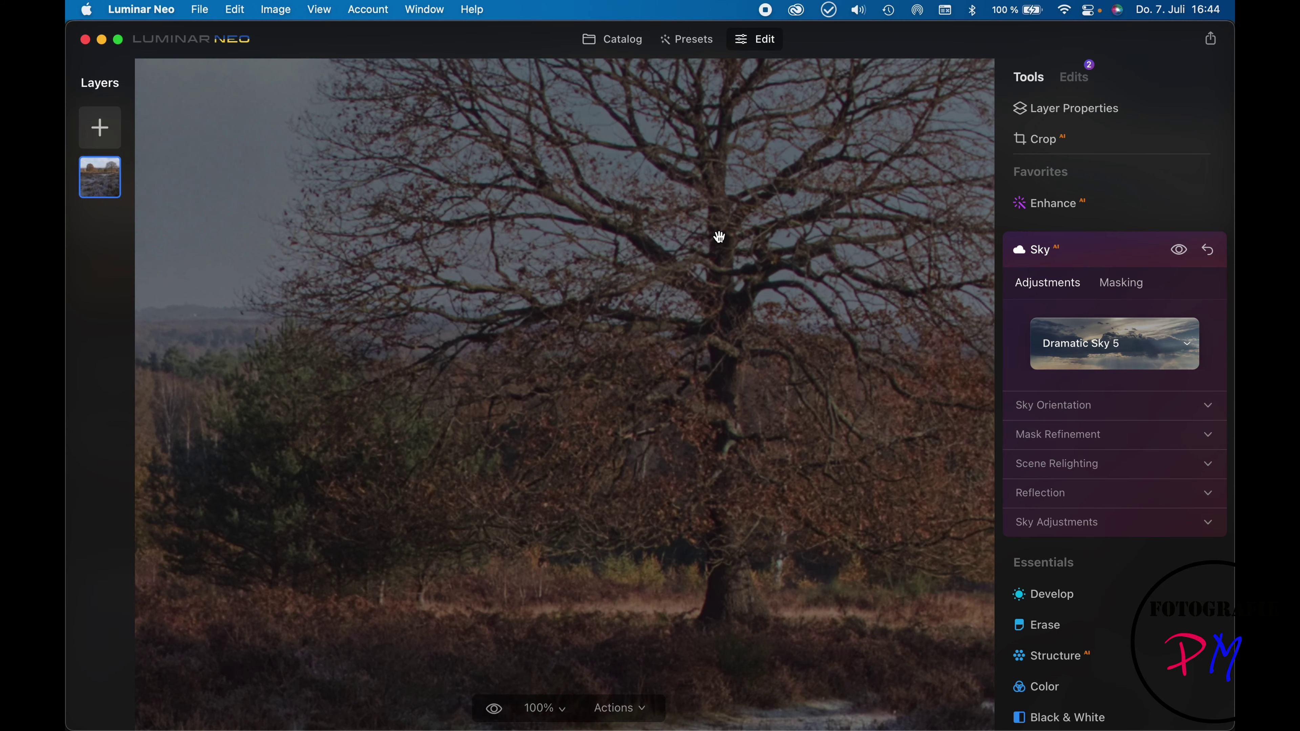
click(720, 237)
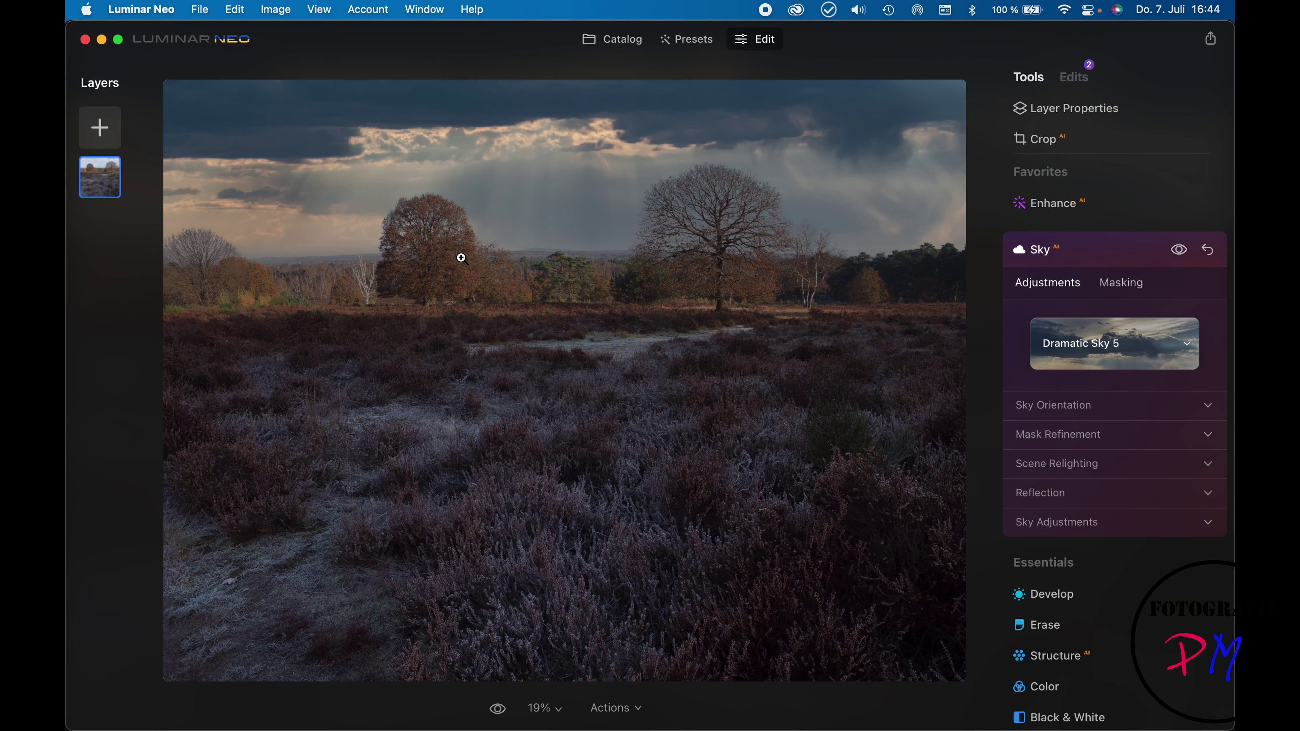
click(207, 263)
click(220, 237)
In the Catalog, revert the heath photo to its original adjustments.
click(617, 43)
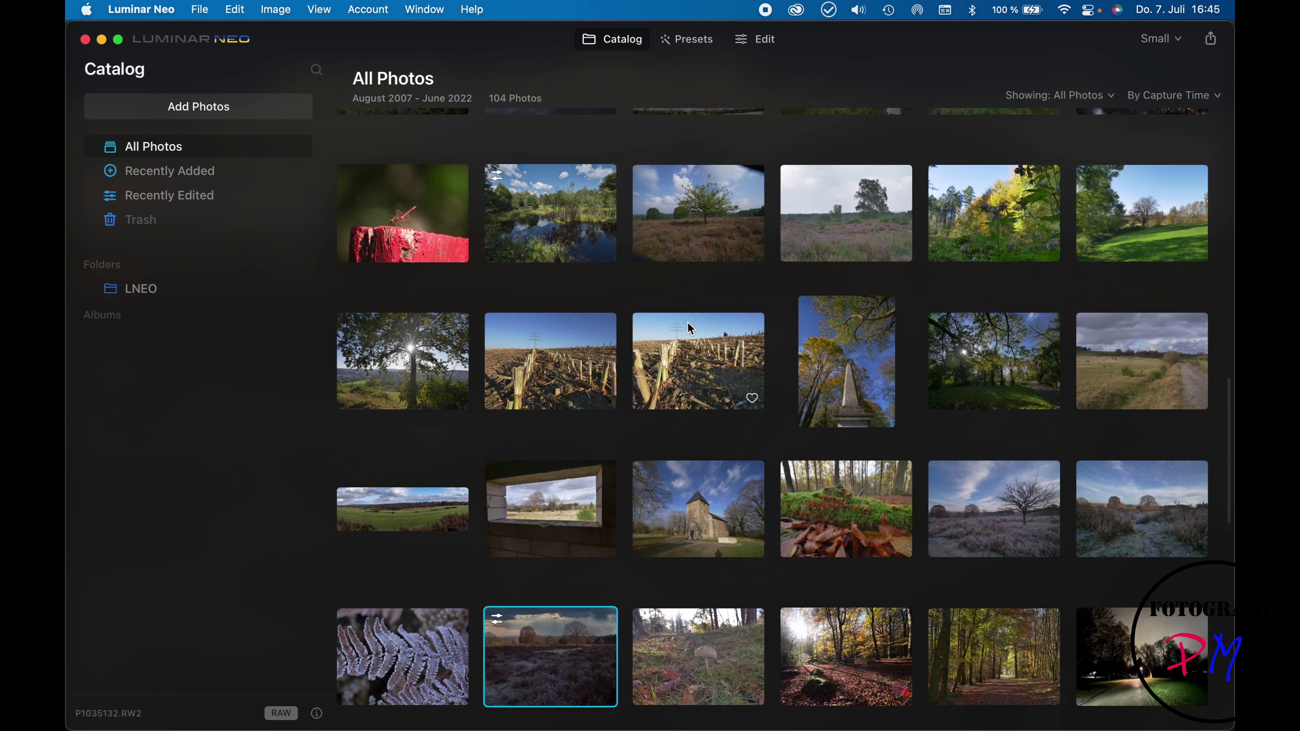
right_click(517, 635)
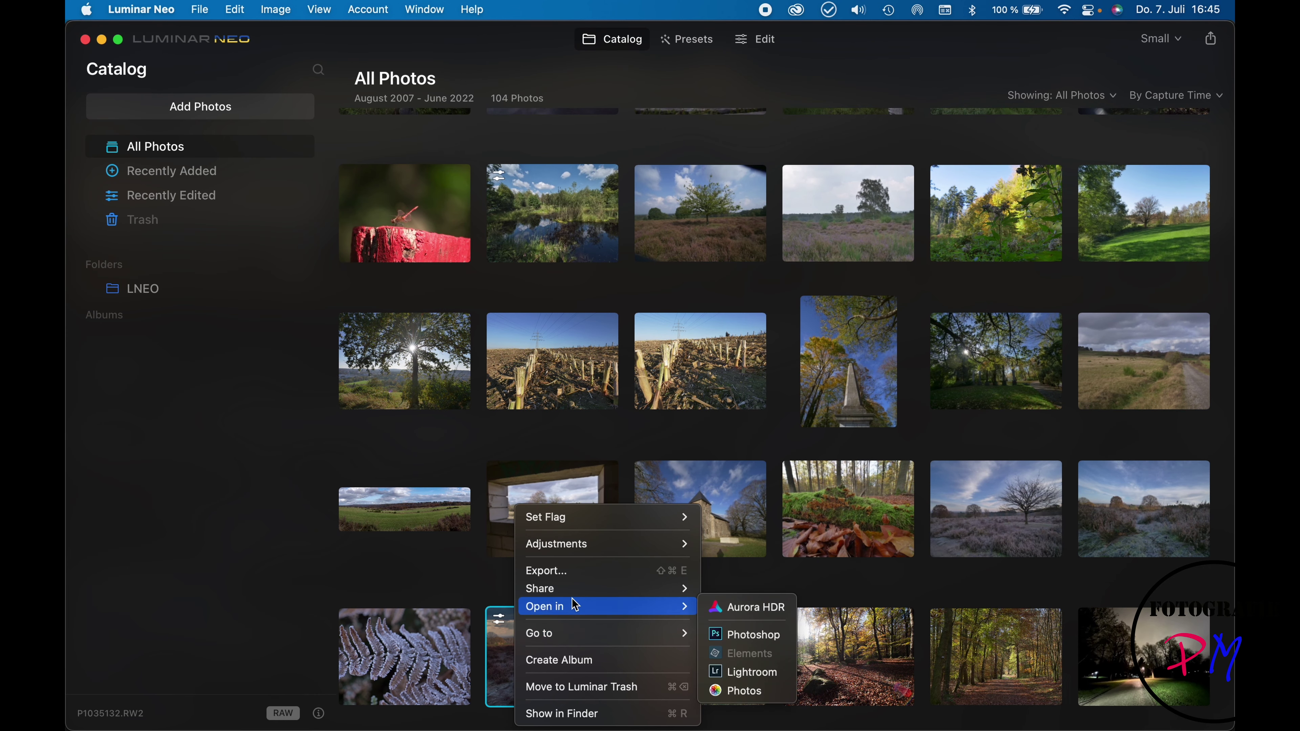
mouse_move(609, 546)
click(745, 615)
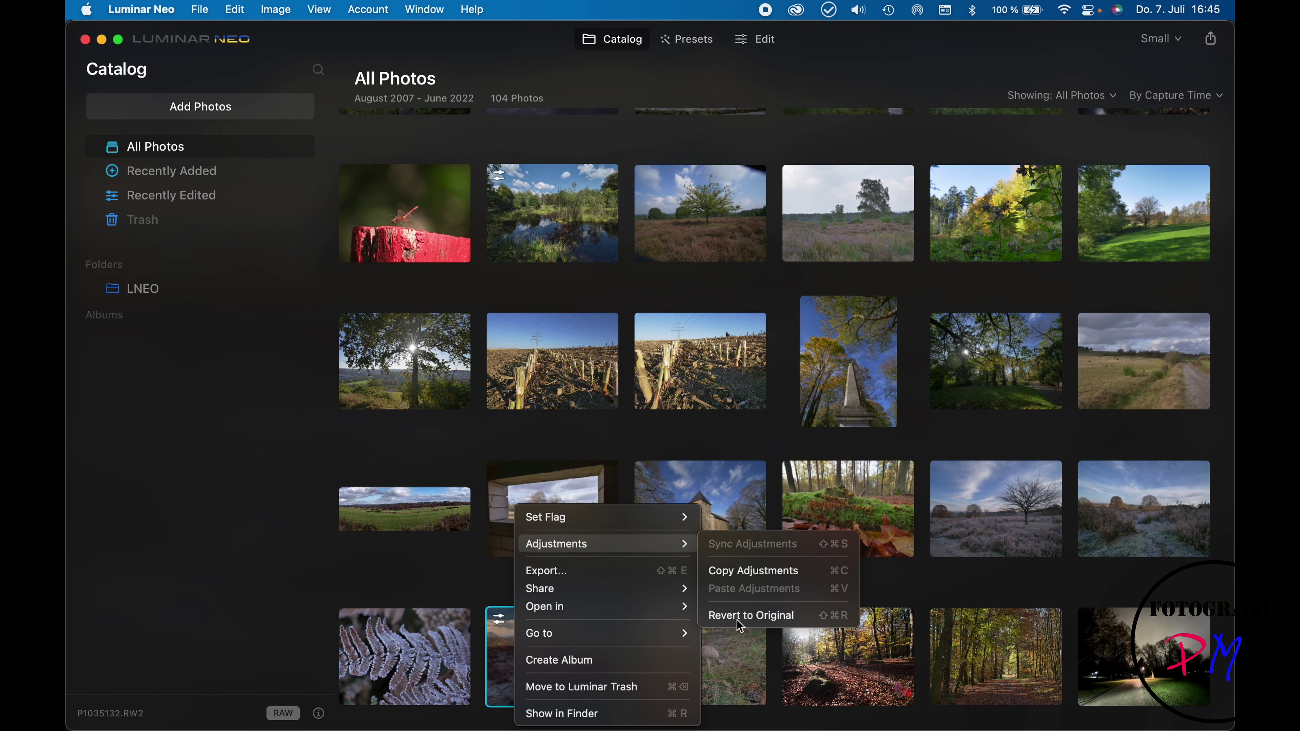
Open the heath photo in Photoshop via Open in.
right_click(549, 671)
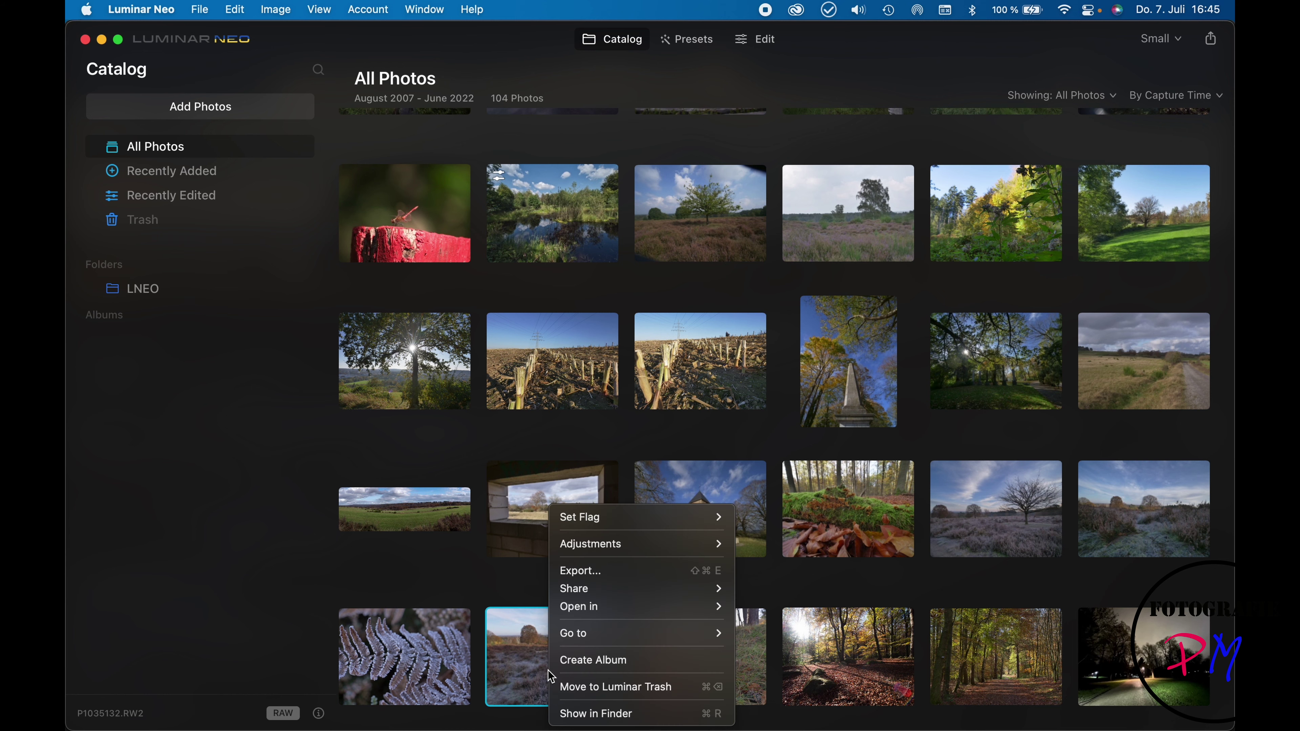
mouse_move(693, 609)
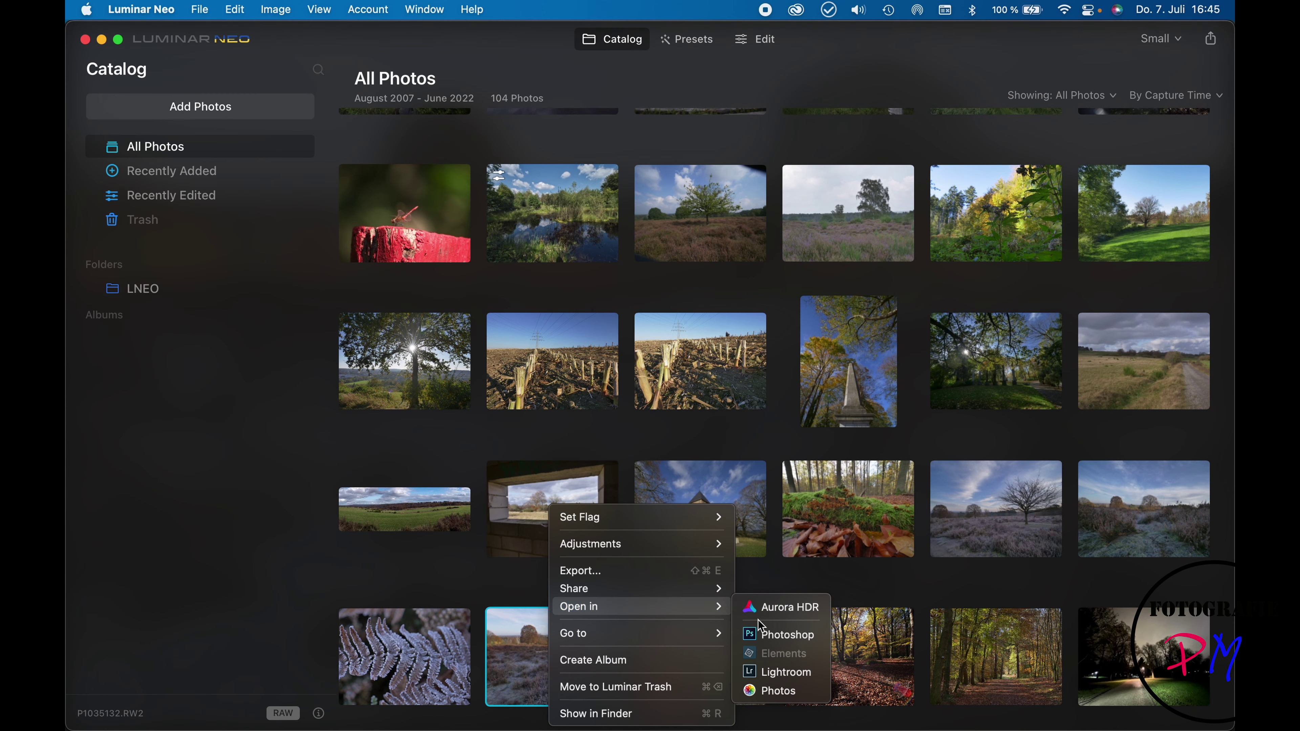
click(765, 635)
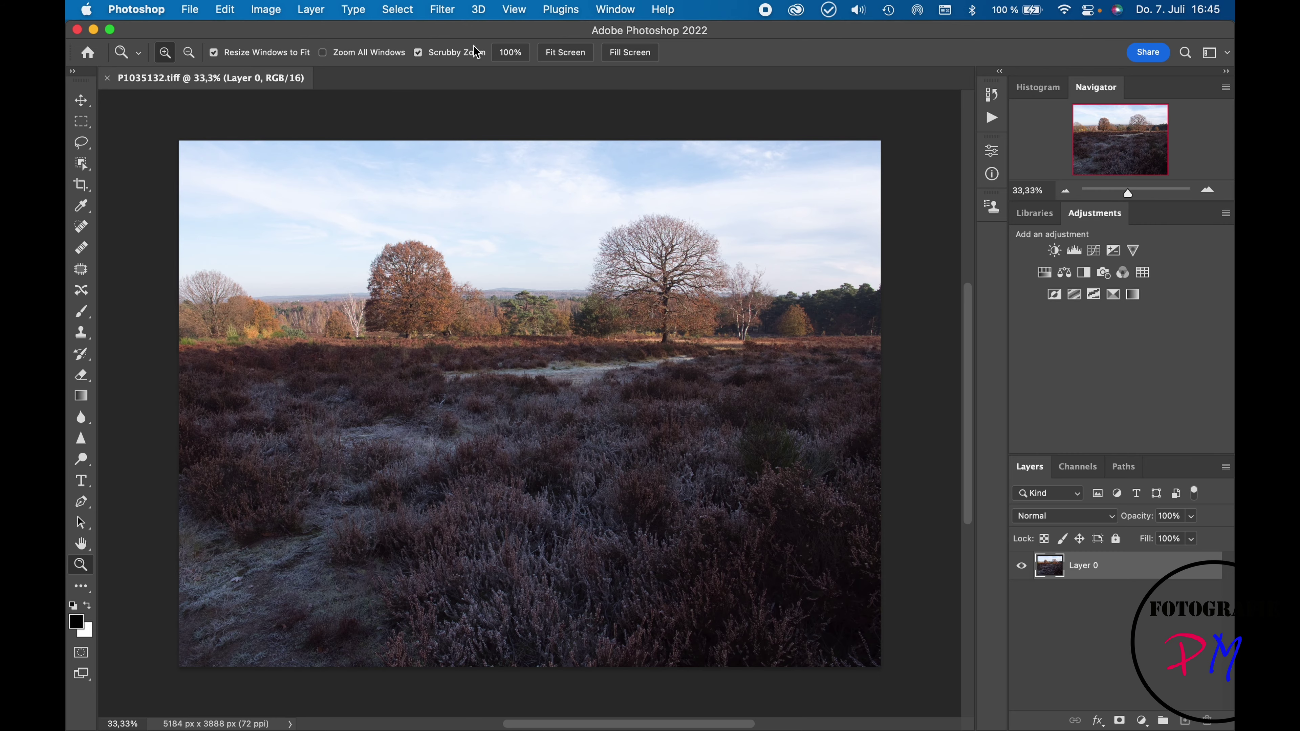
Start Edit > Sky Replacement on the heath photo and open the sky presets.
click(240, 11)
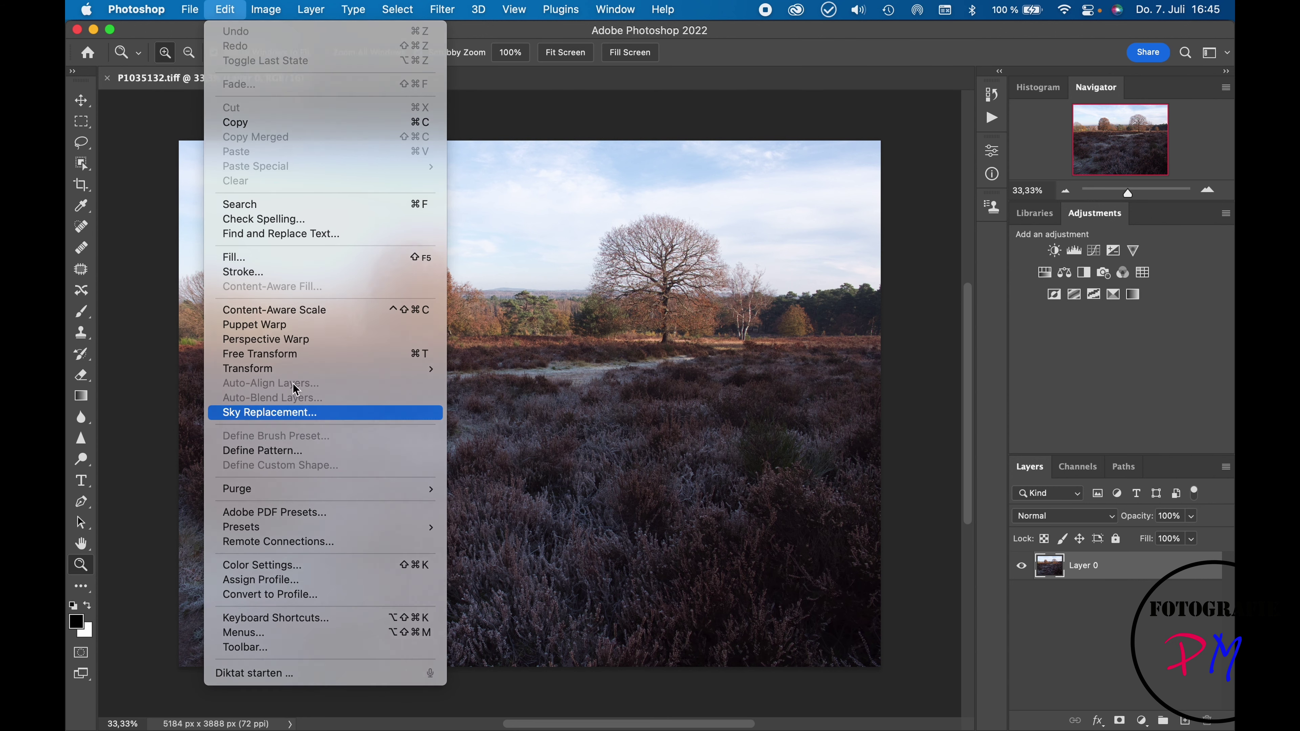
click(246, 412)
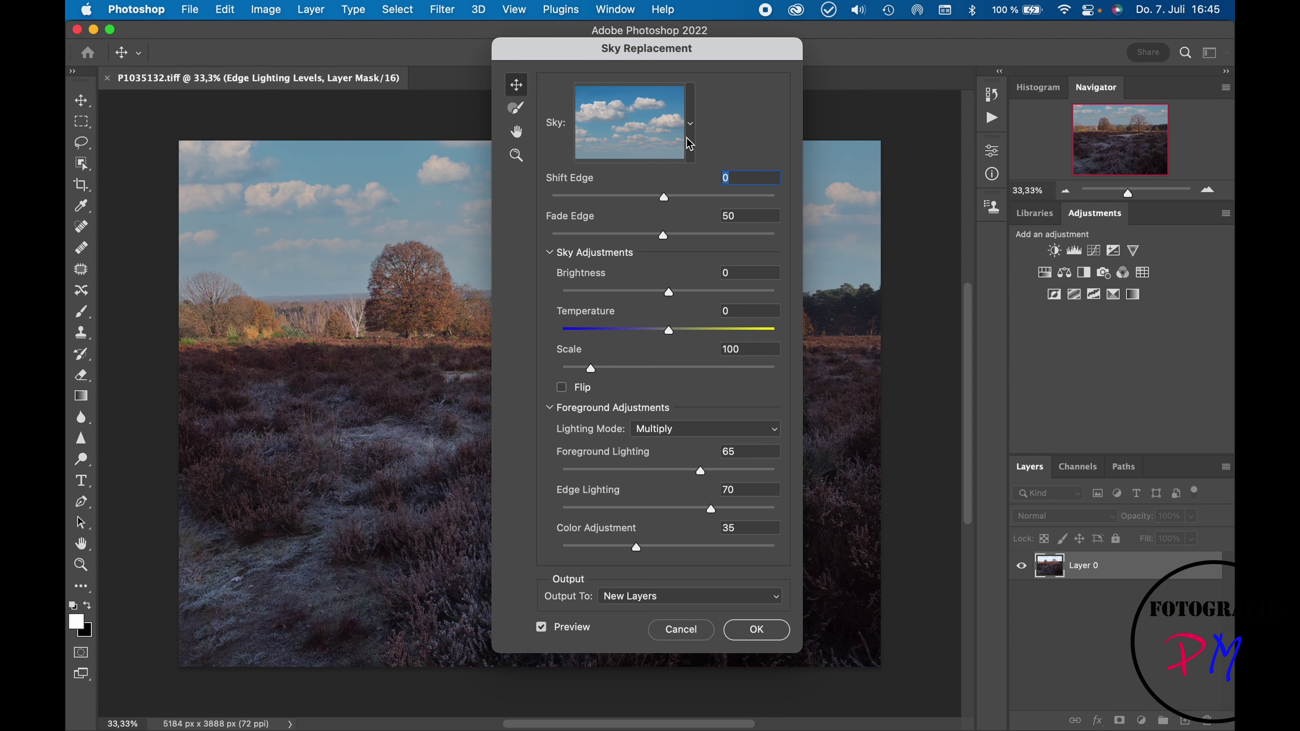
click(691, 144)
Choose the dark stormy sky preset and apply the sky replacement.
drag(723, 262, 724, 431)
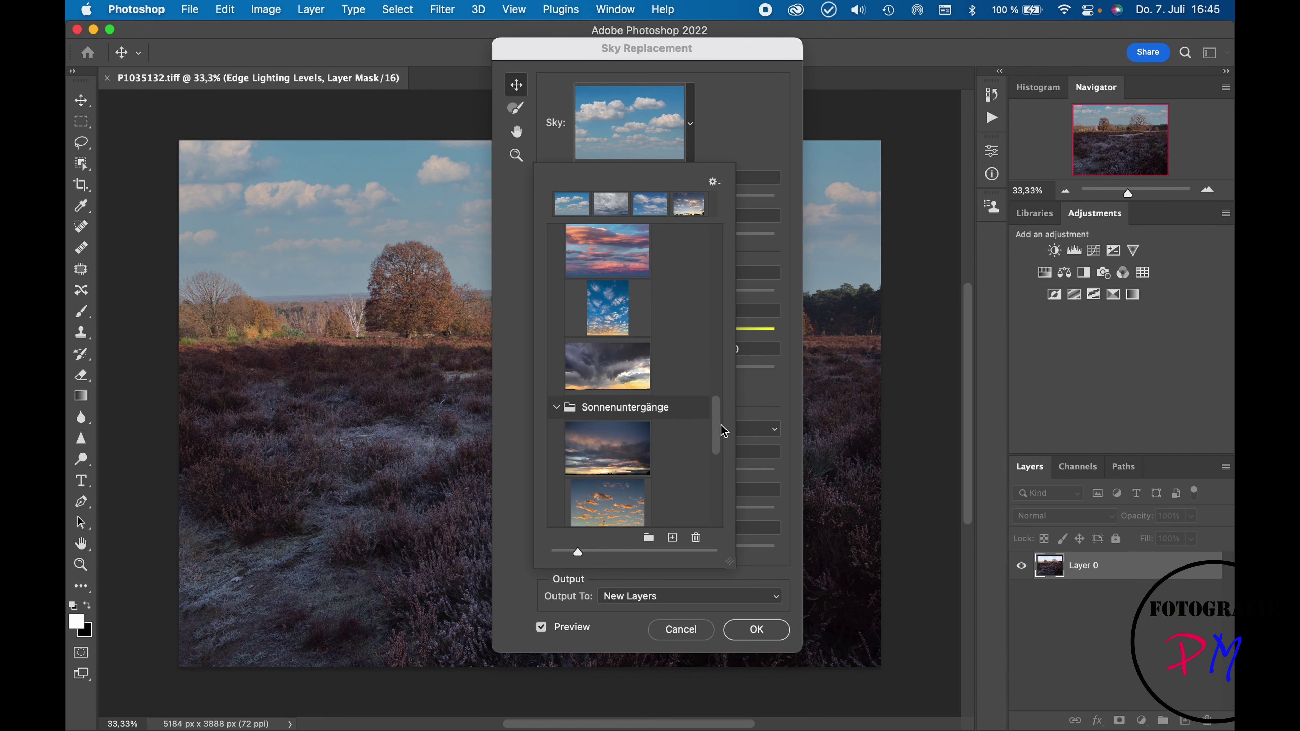
click(649, 391)
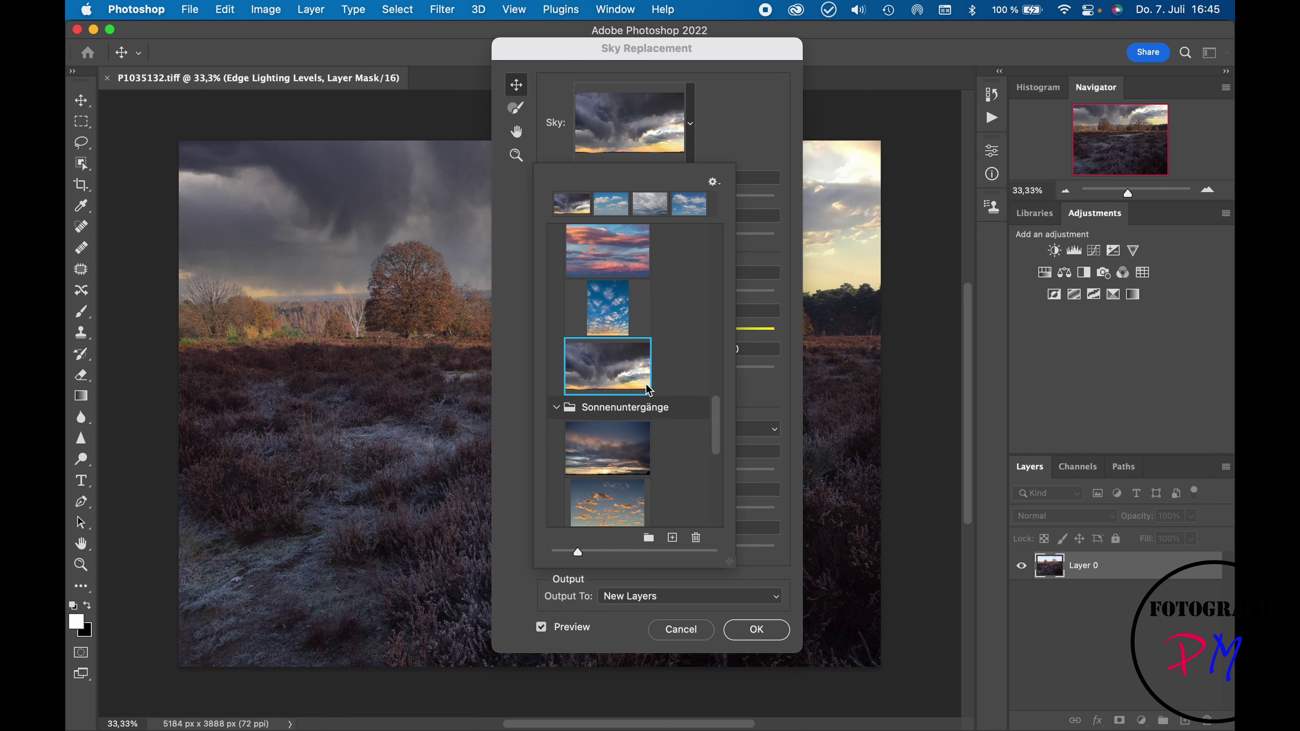
click(757, 630)
Zoom in on the big tree with the Zoom tool.
key(z)
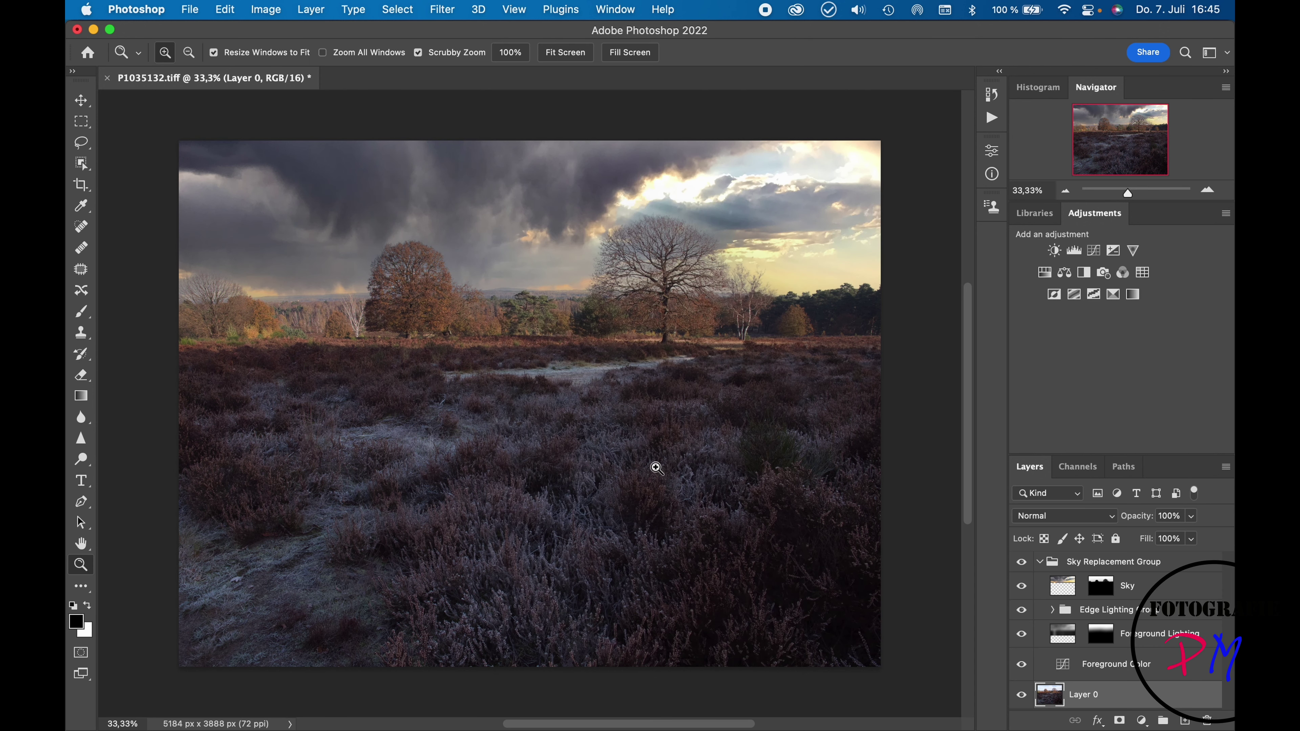
click(424, 288)
click(423, 288)
click(423, 288)
click(423, 287)
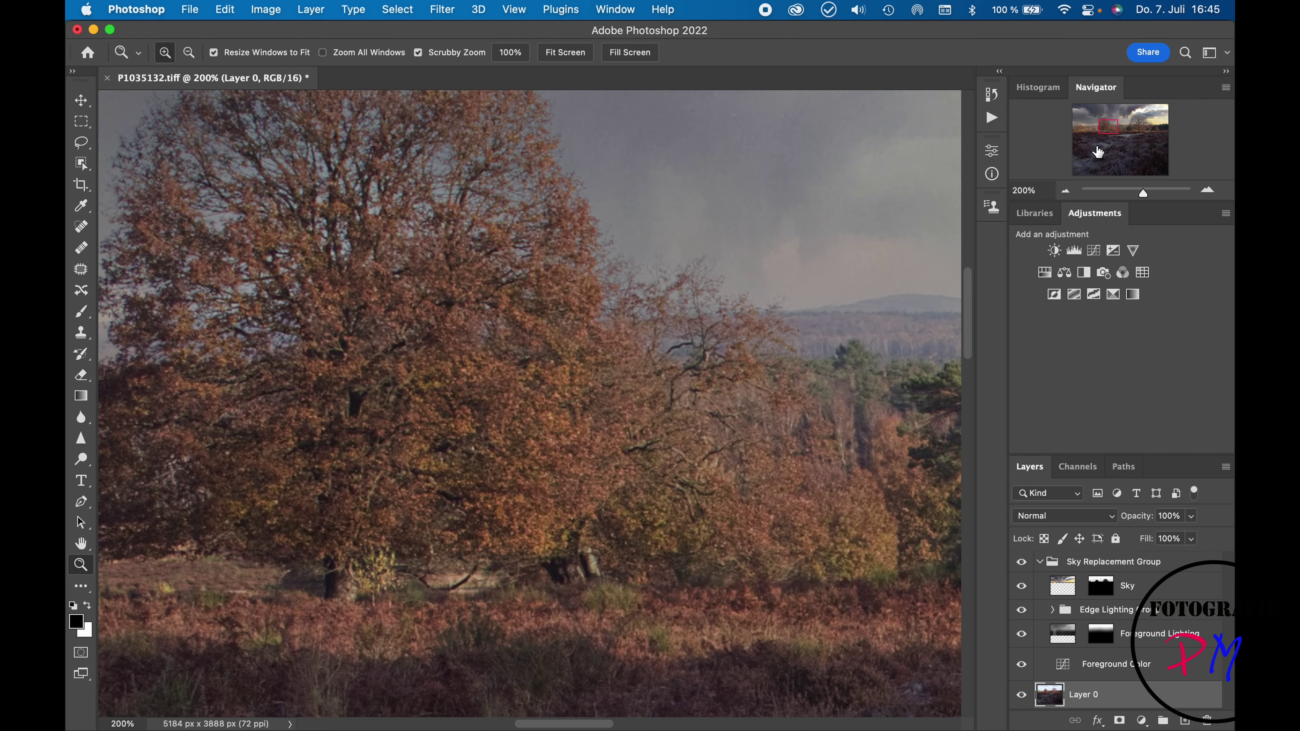
Inspect the sky edges, fit the image, close without saving, and return to ON1.
mouse_move(1107, 125)
mouse_down()
mouse_move(1139, 121)
mouse_move(1096, 122)
mouse_move(1108, 122)
mouse_up()
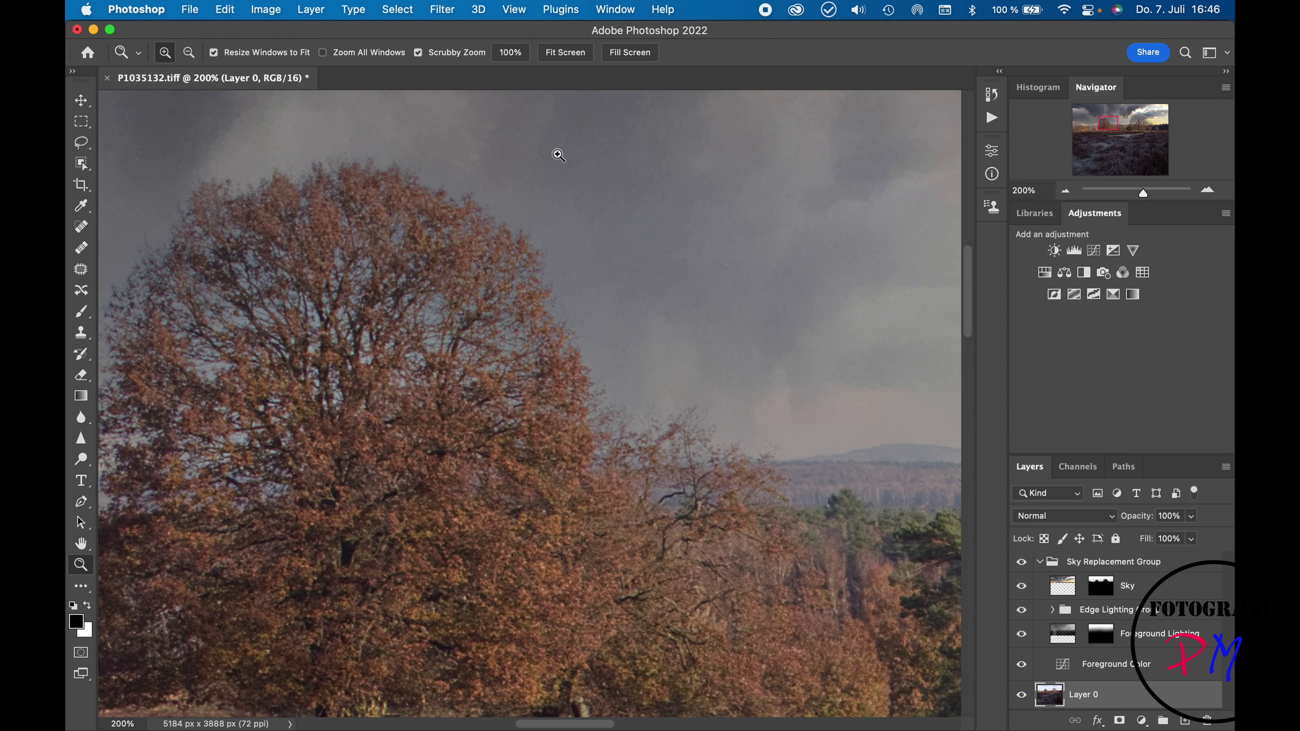
key(super+0)
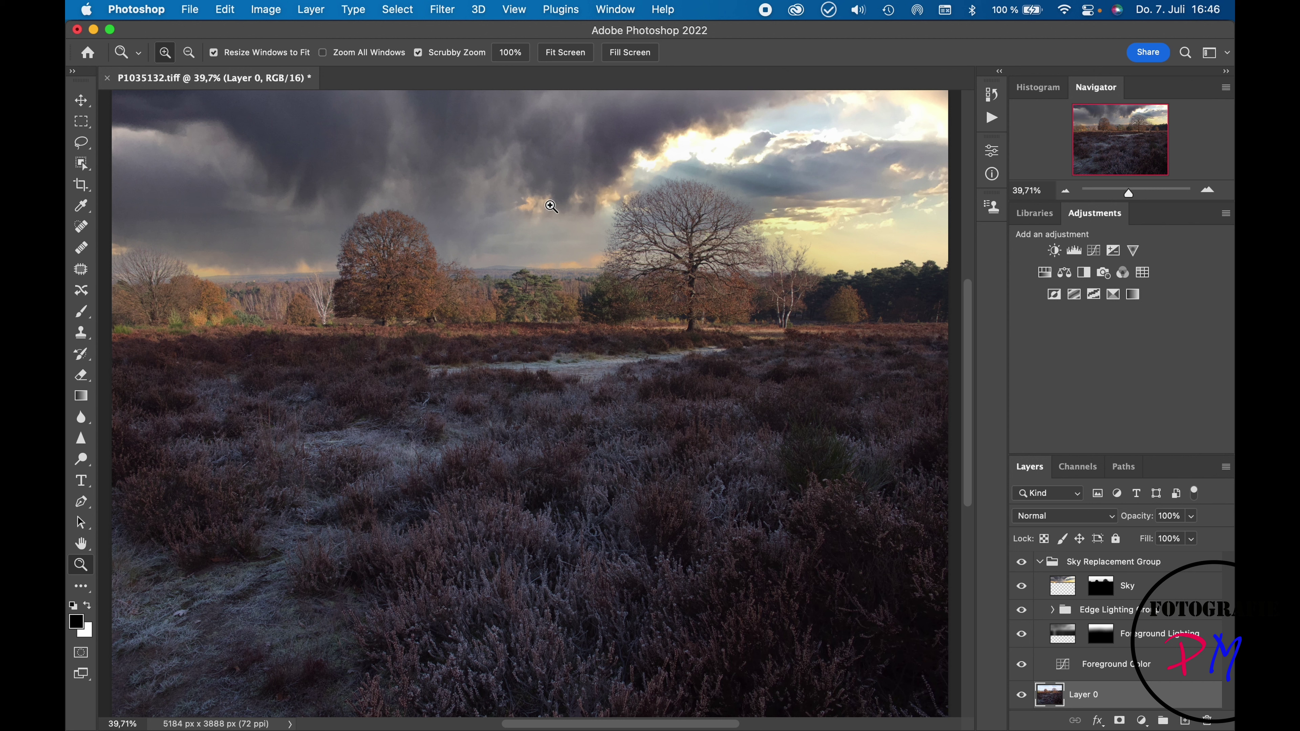
click(188, 9)
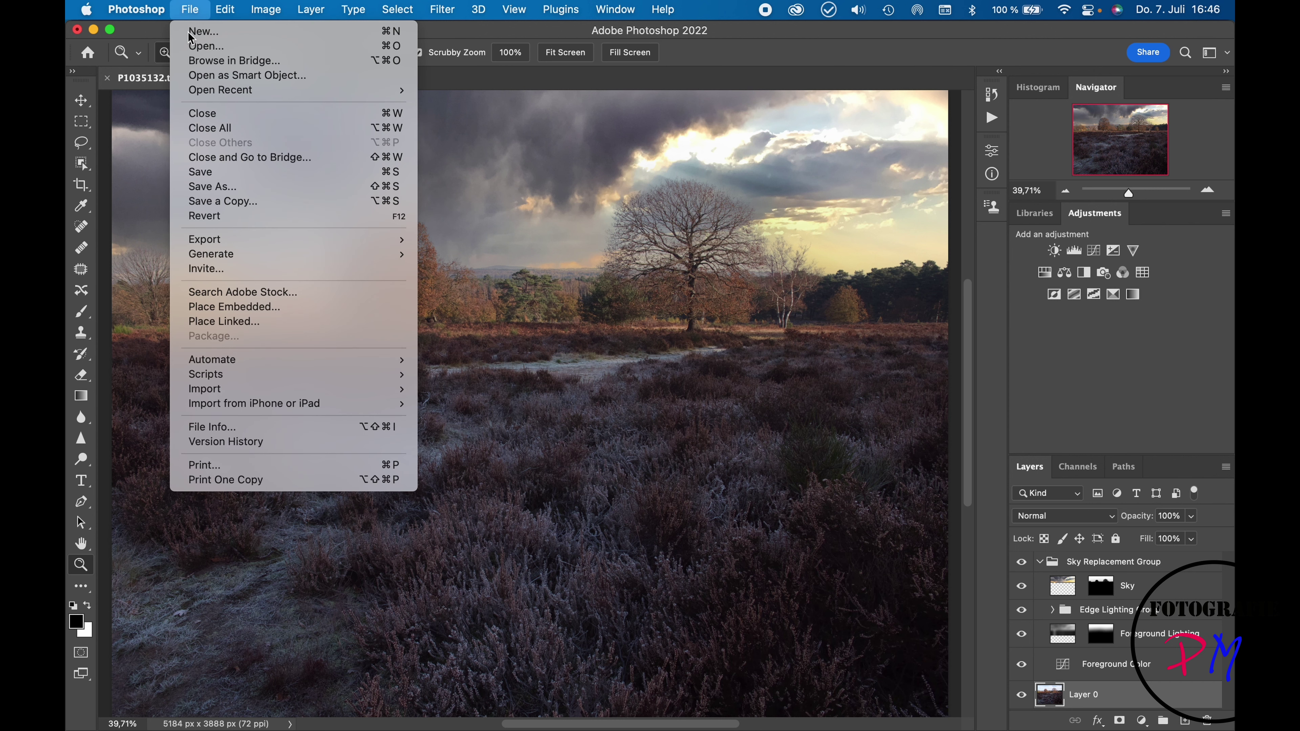
click(211, 113)
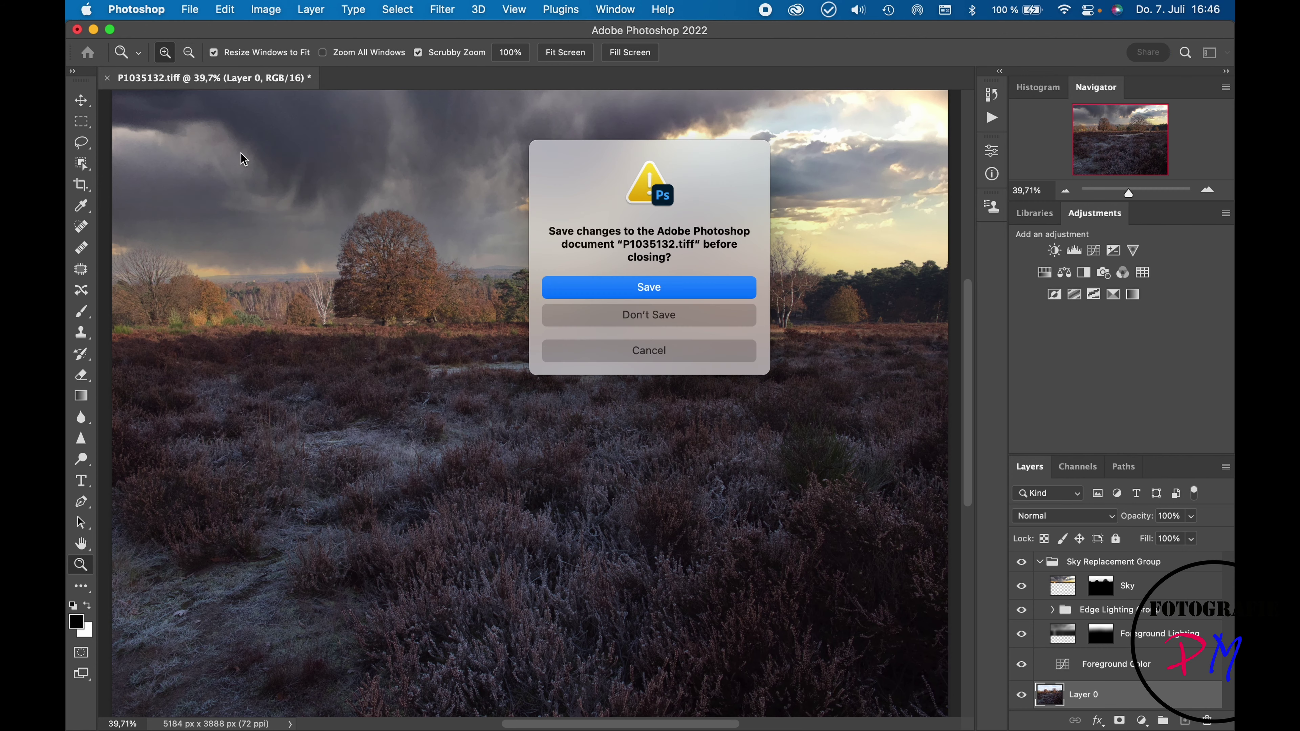
click(566, 322)
click(826, 696)
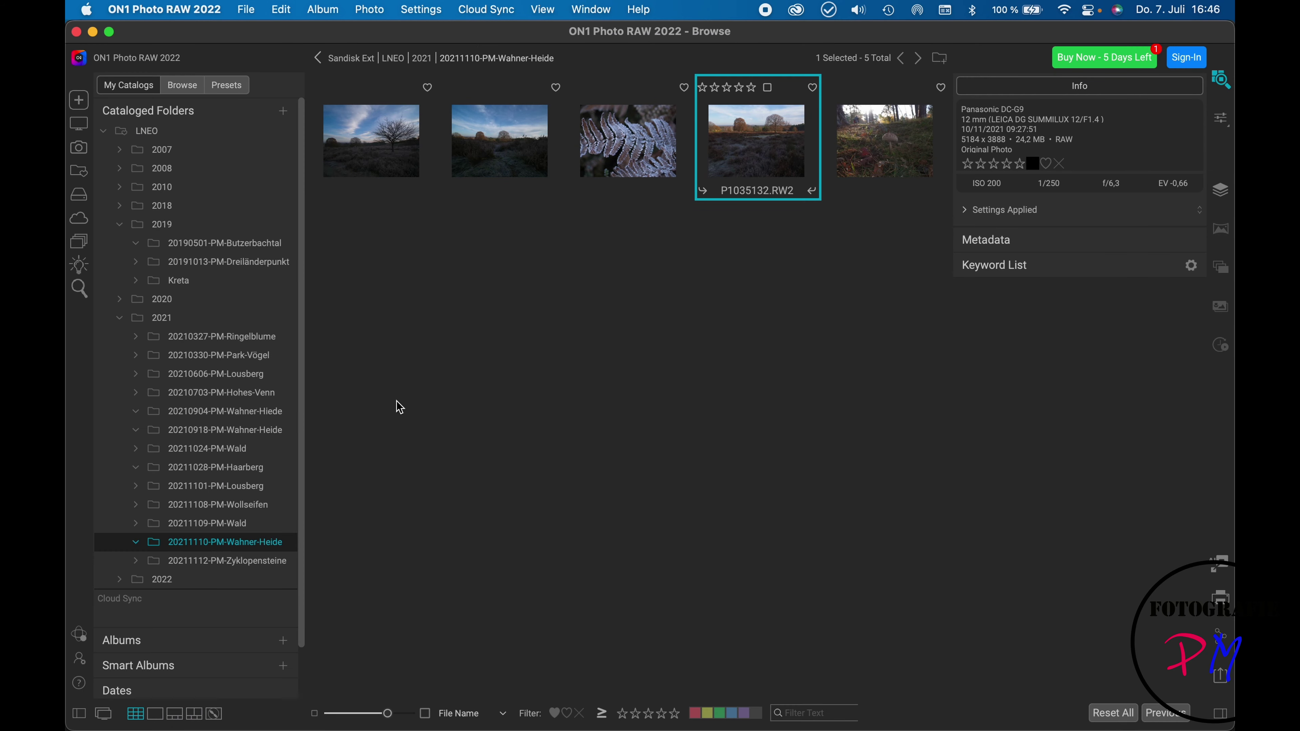
Open P1004712.RW2 from the 2021 > 20211028-PM-Haarberg folder and check the pylon's sky at 100%.
click(153, 318)
double_click(639, 261)
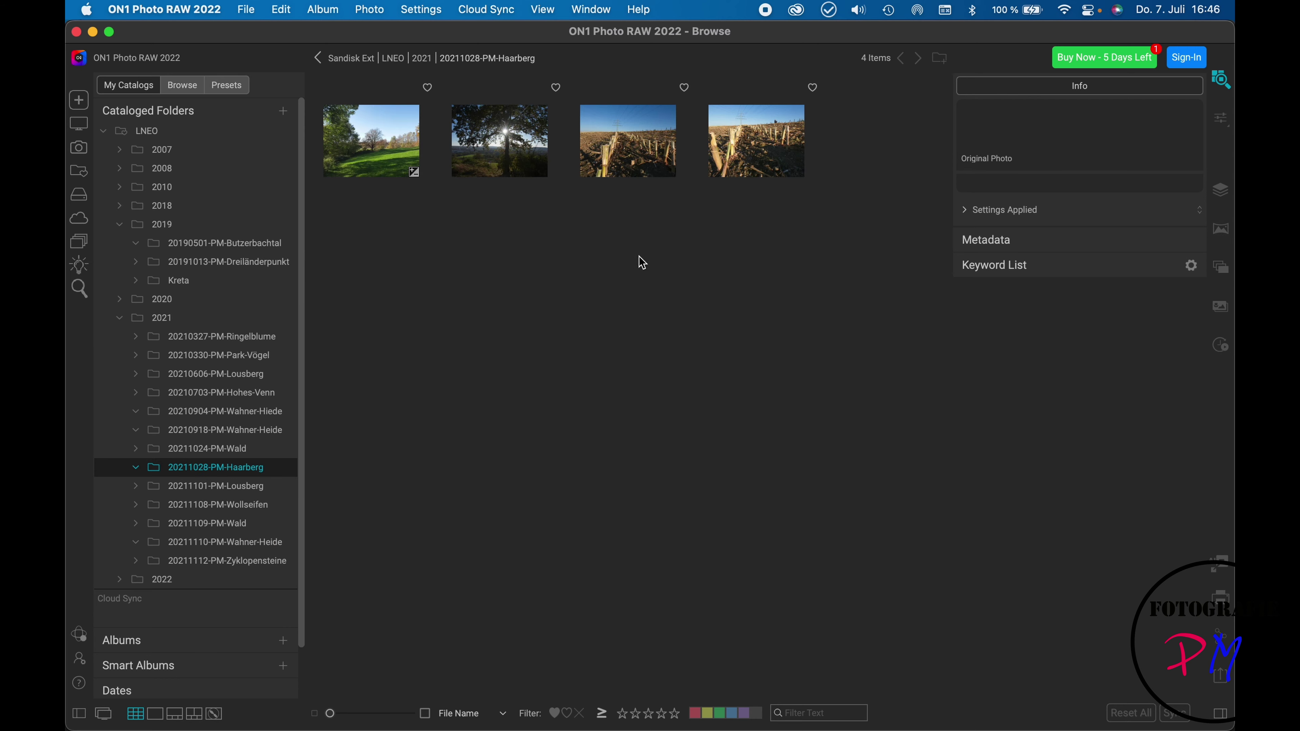
click(630, 160)
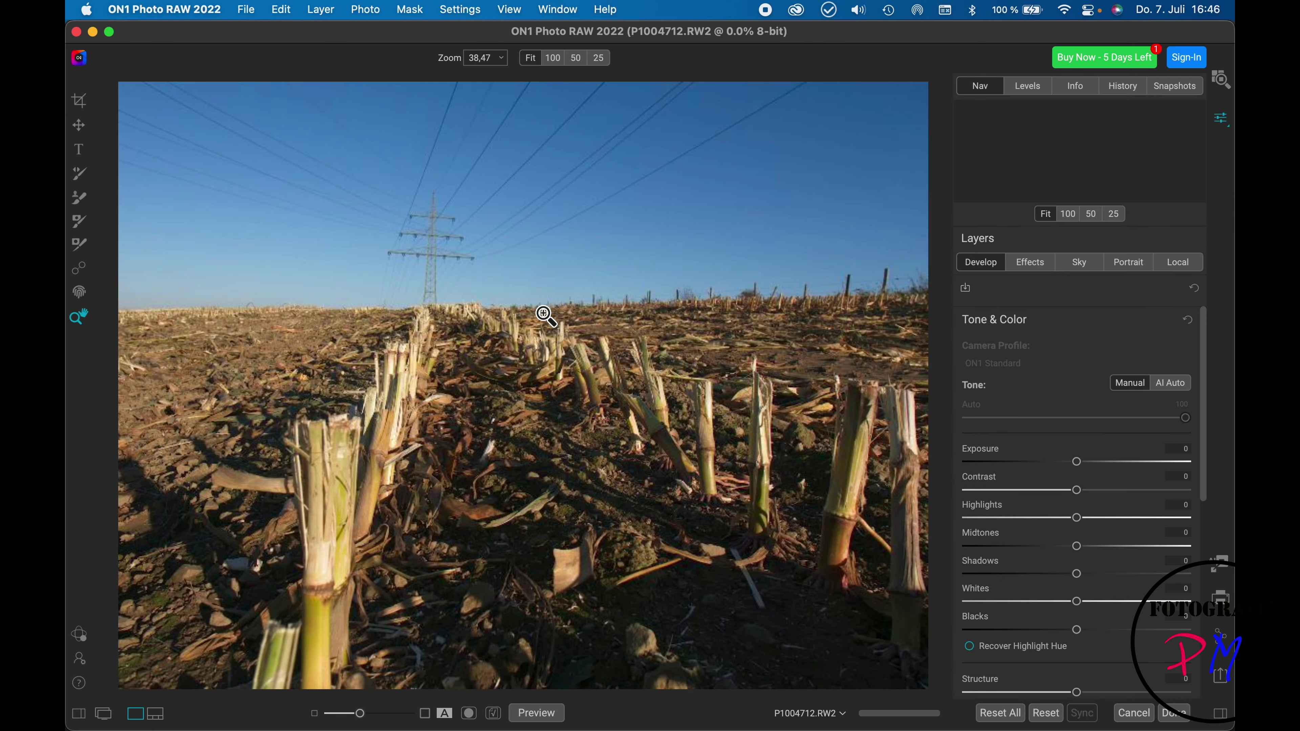
click(363, 212)
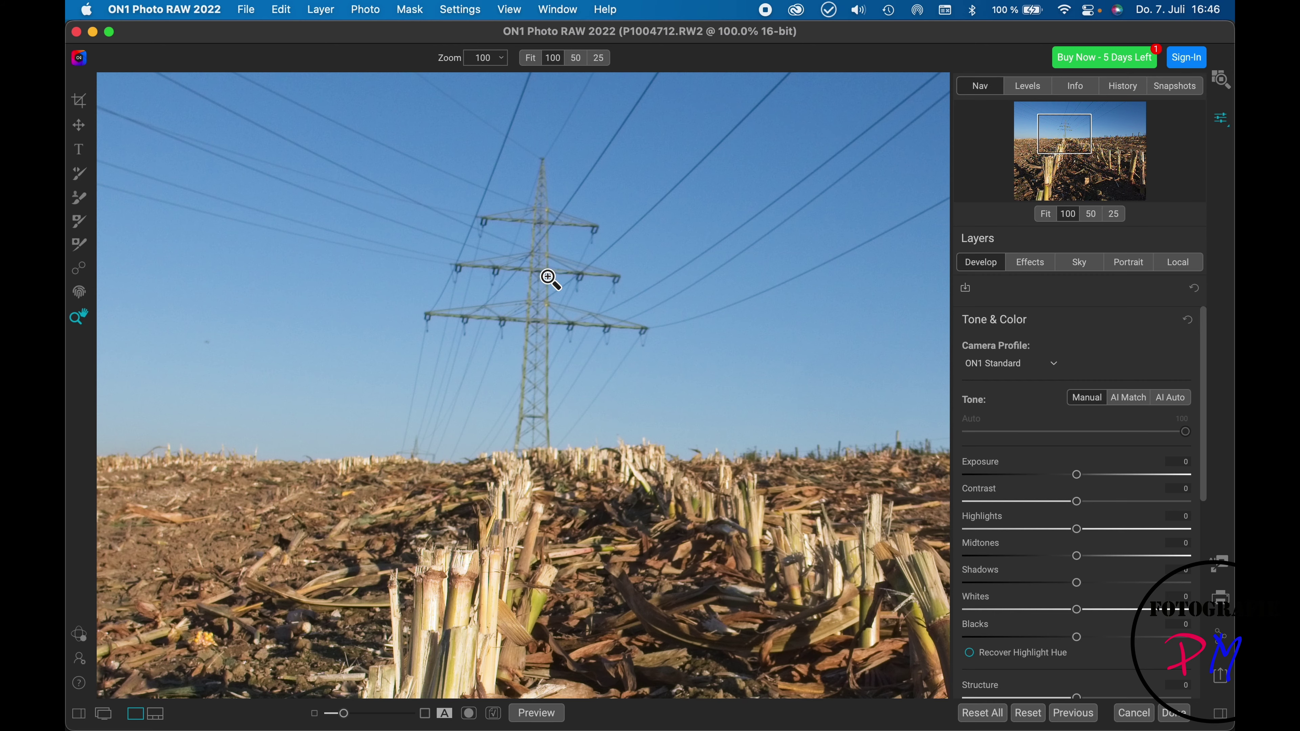
click(551, 278)
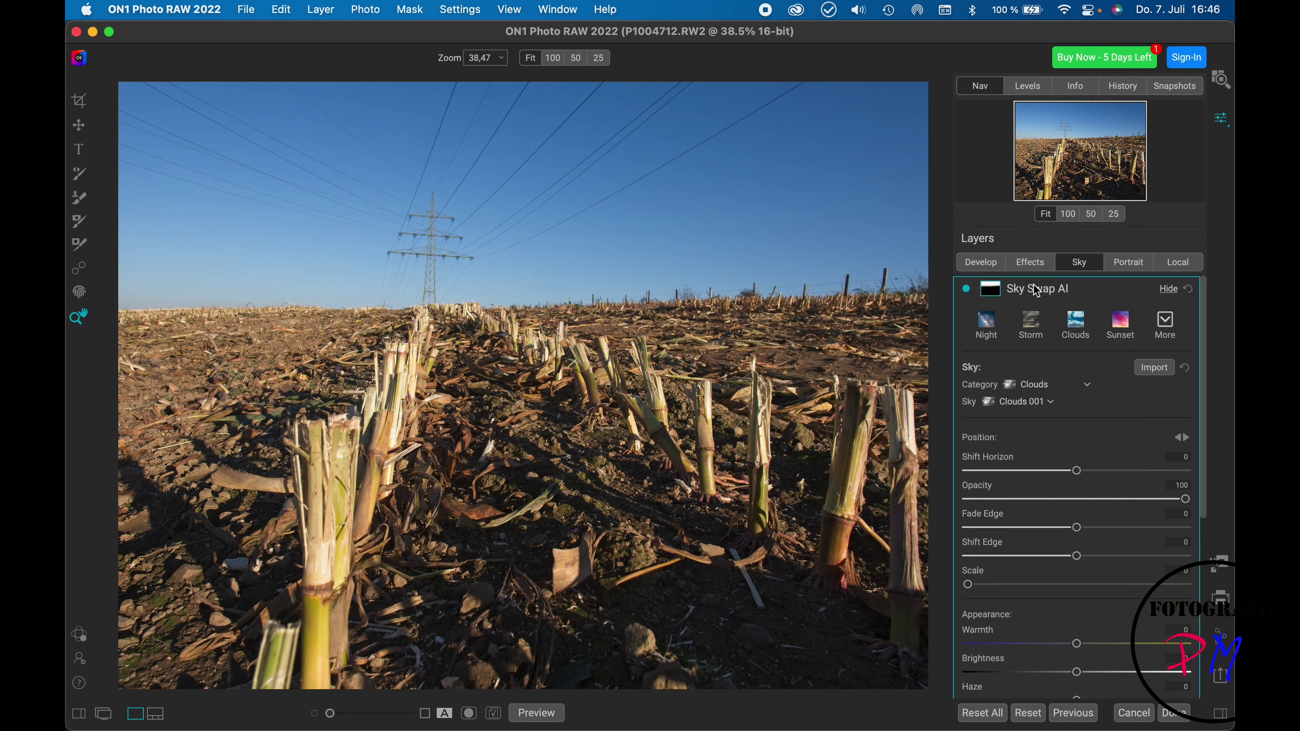
Swap in the Clouds 035 sky from the Clouds category and view the pylon at 100%.
scroll(1091, 369, up, 3)
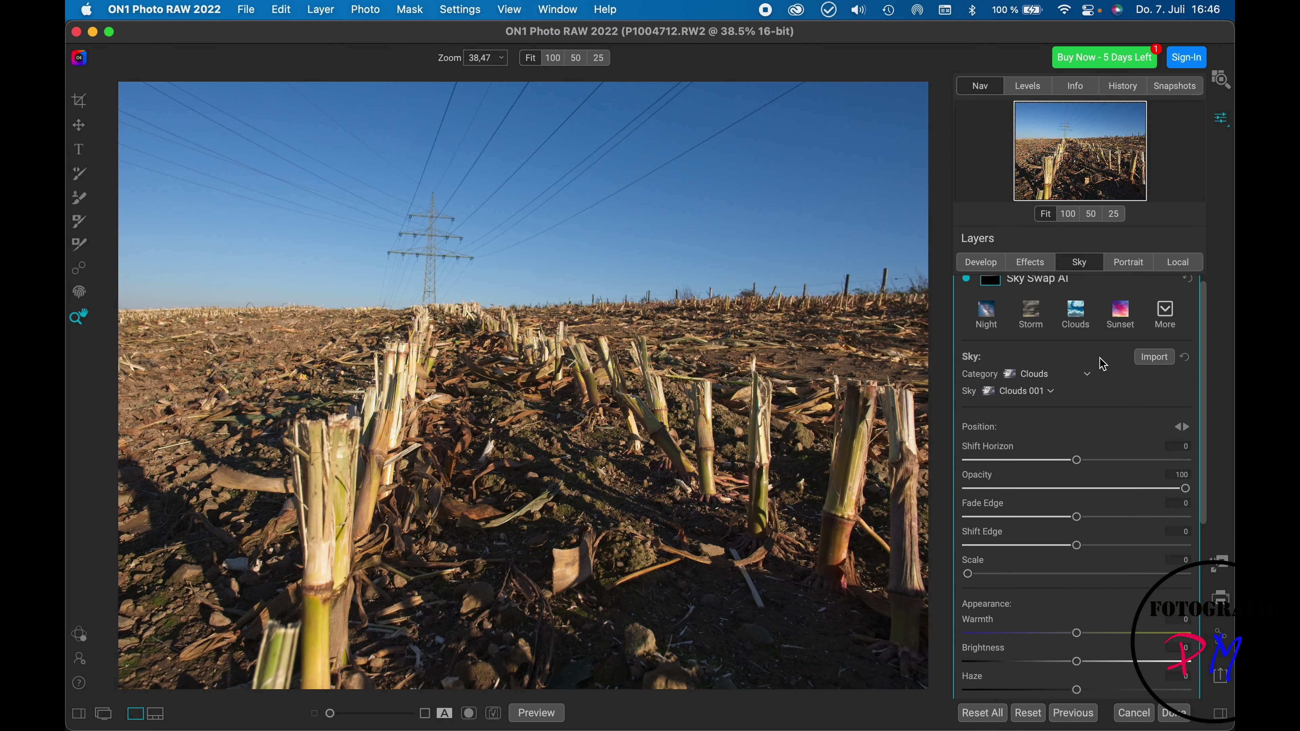
click(1103, 365)
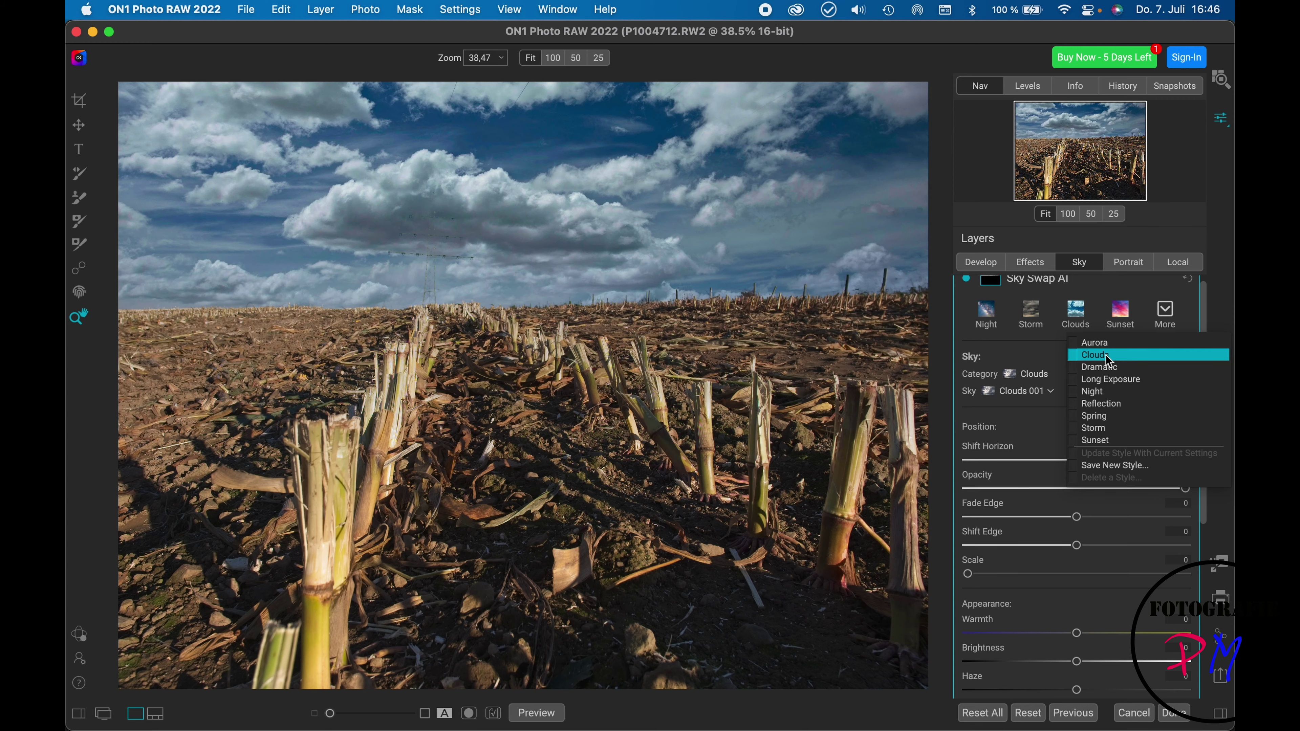
click(1096, 355)
click(778, 291)
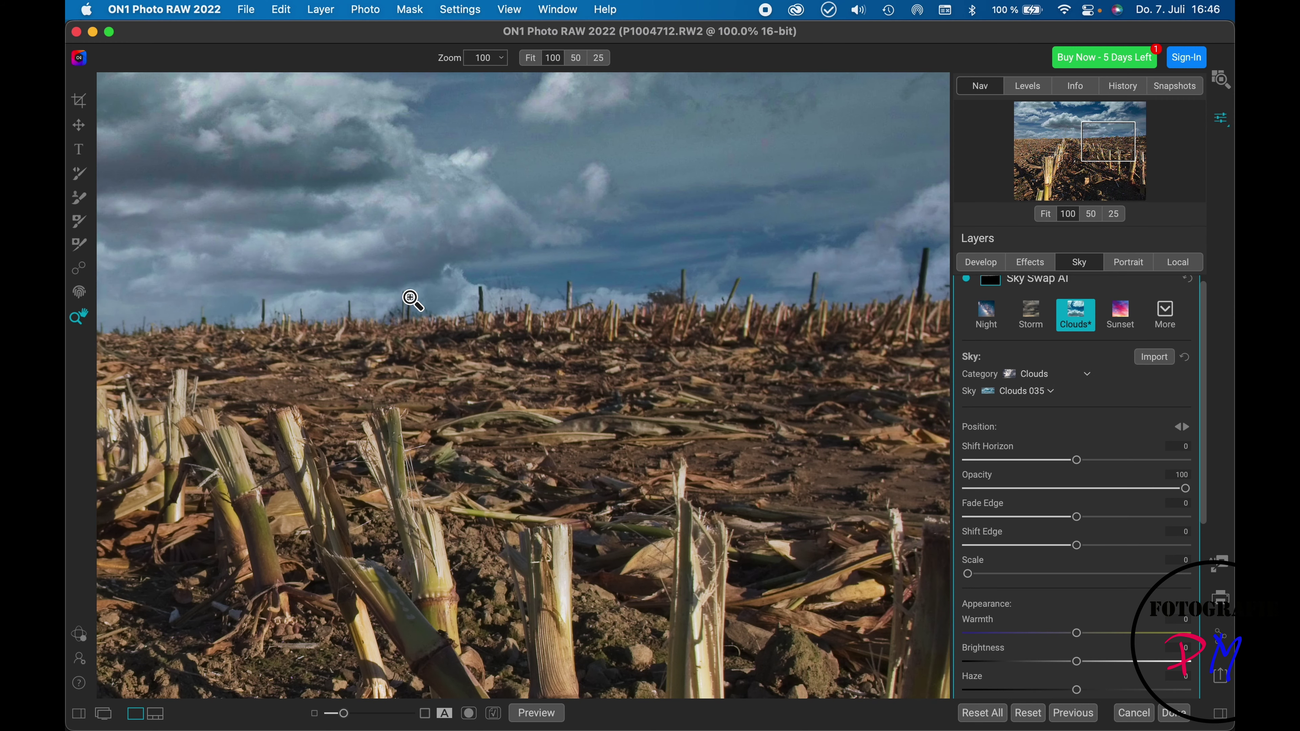
drag(1111, 149, 1067, 134)
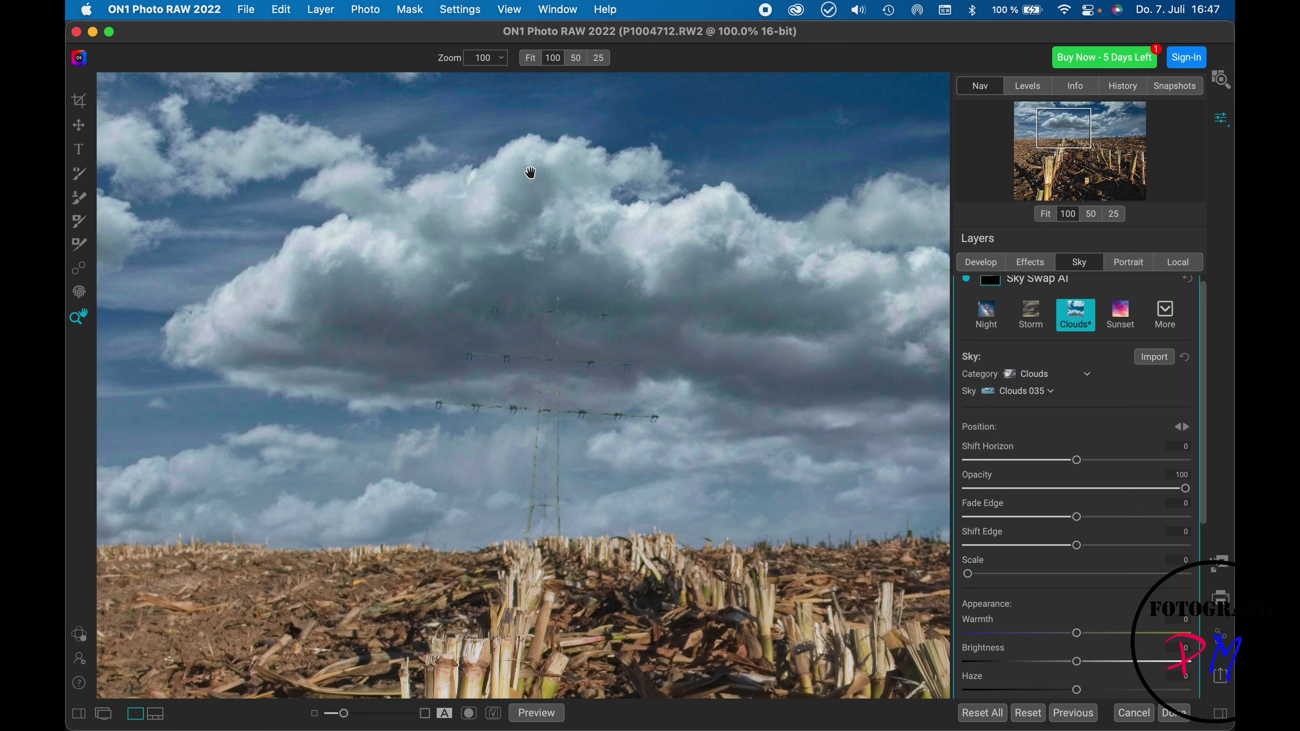
Inspect the sky blend along the pylon at 200%, then discard the ON1 sky edit.
click(502, 59)
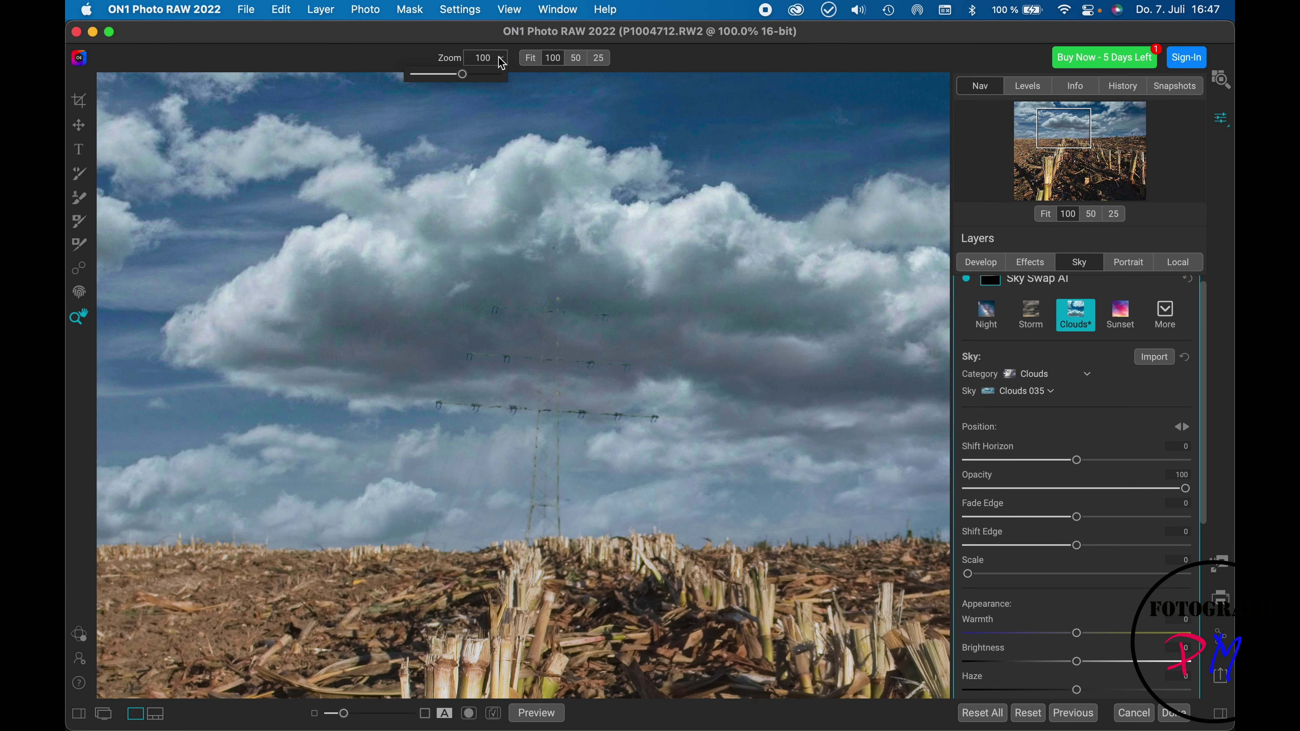
click(472, 75)
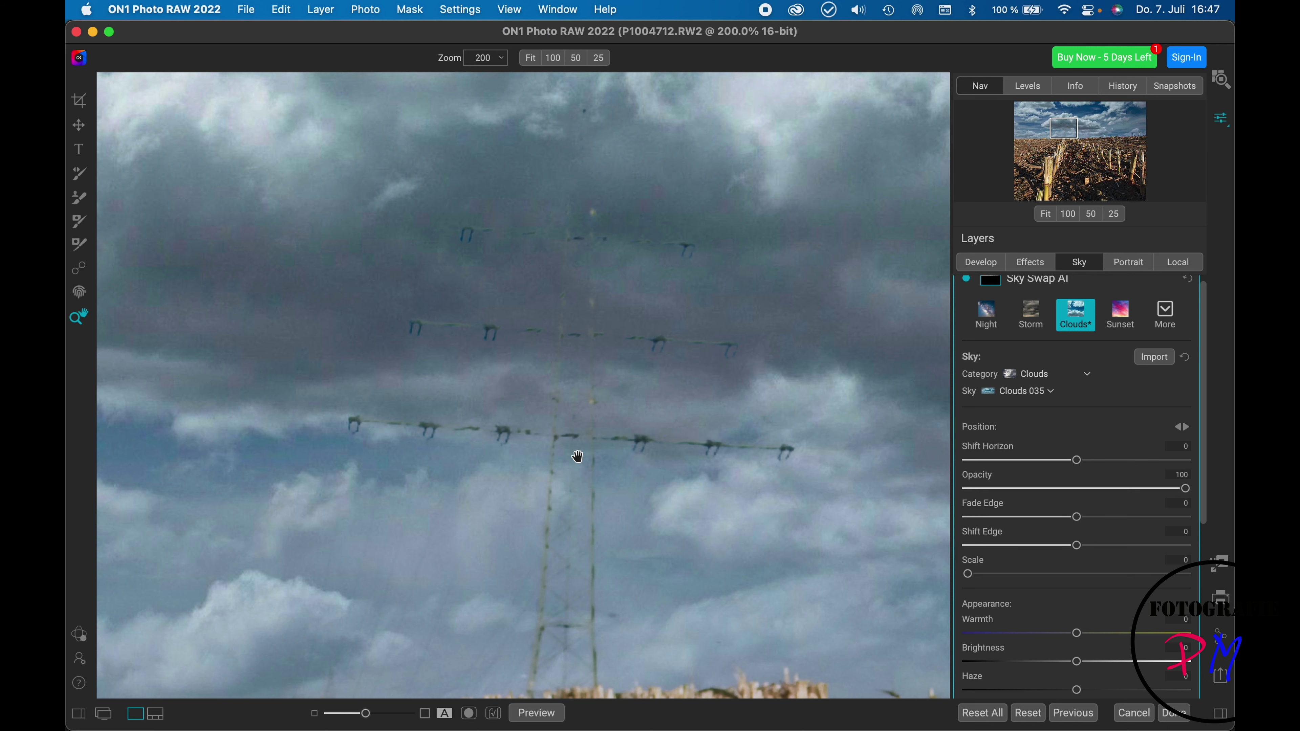
drag(595, 482, 831, 444)
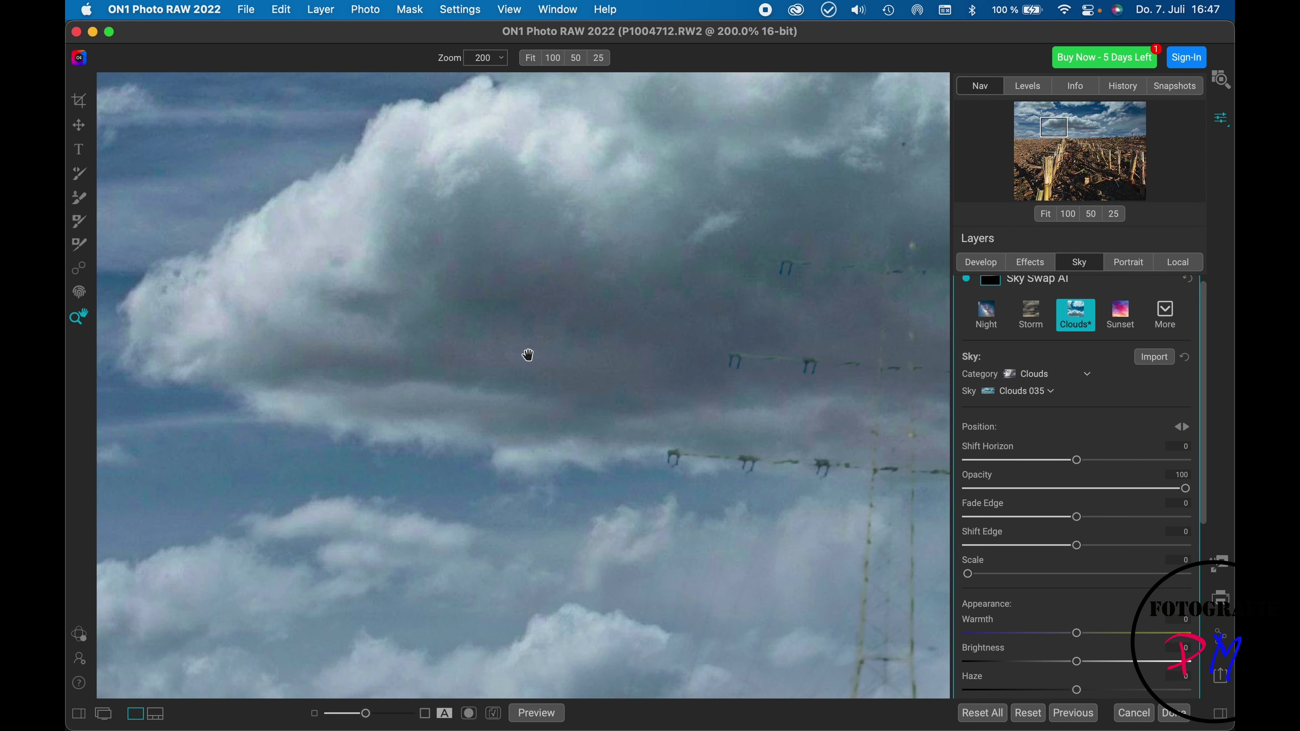
drag(844, 399, 483, 374)
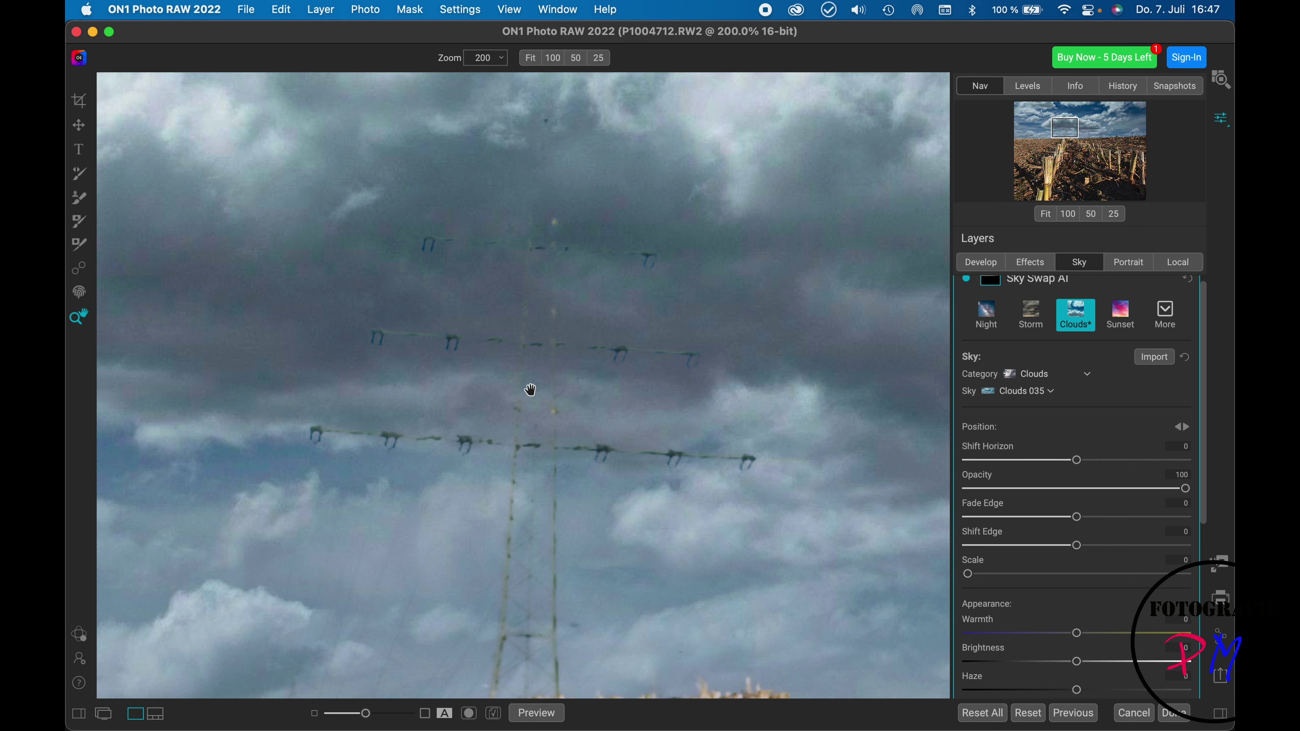
drag(526, 443, 353, 395)
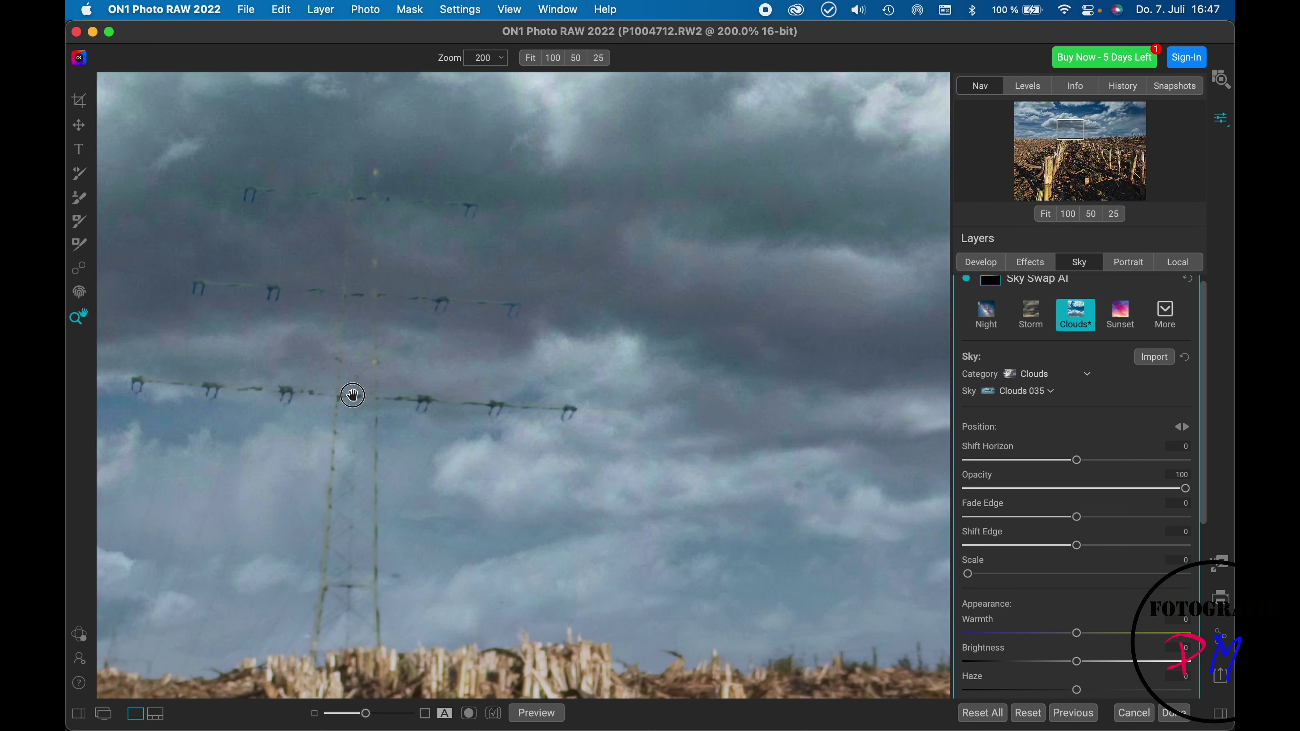
drag(674, 404, 735, 408)
drag(351, 354, 583, 411)
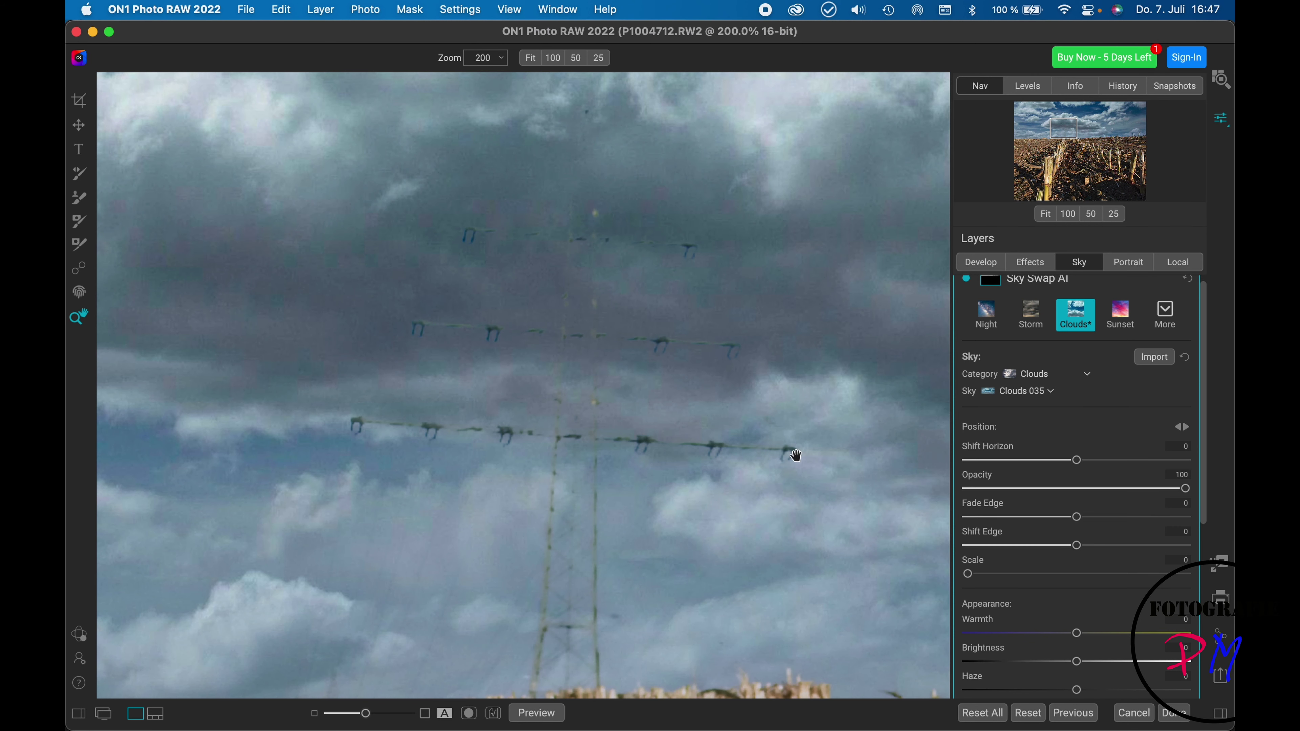
click(1134, 714)
click(754, 434)
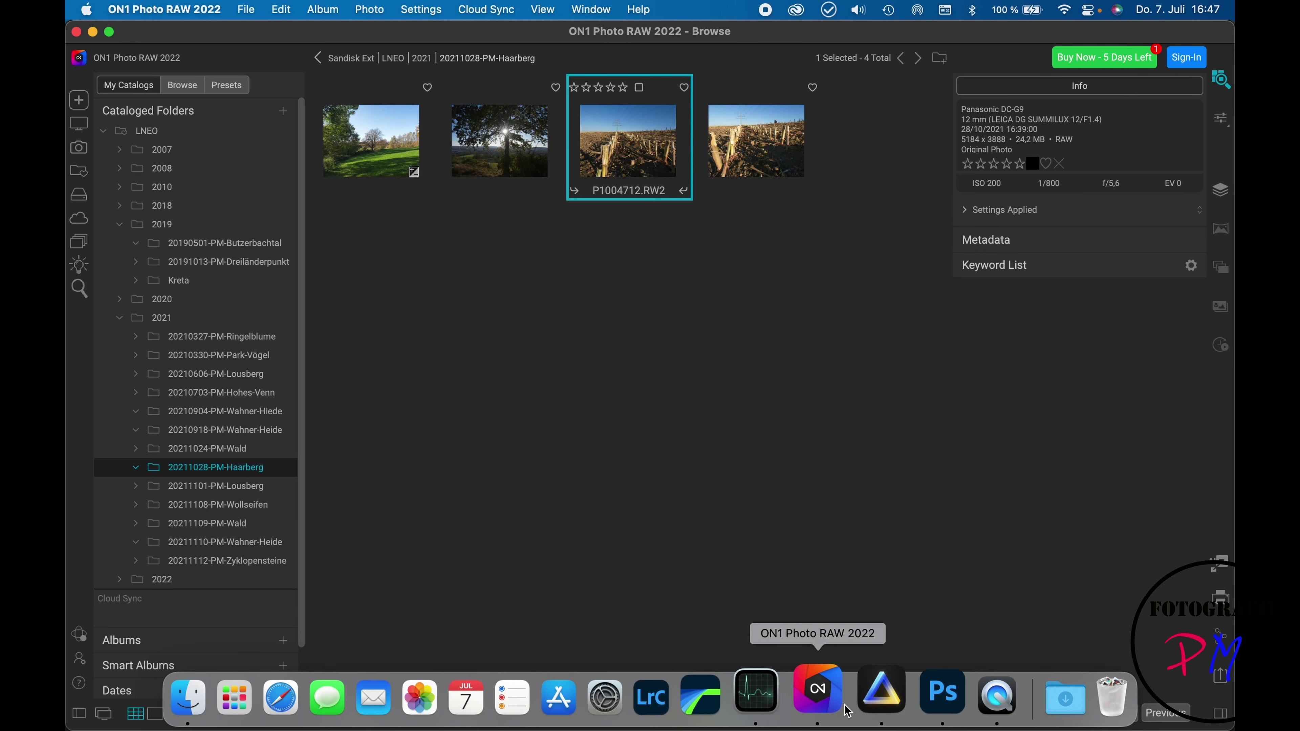
In Luminar Neo, apply the Blue Sky 2 sky from the Blue Sky category.
click(884, 695)
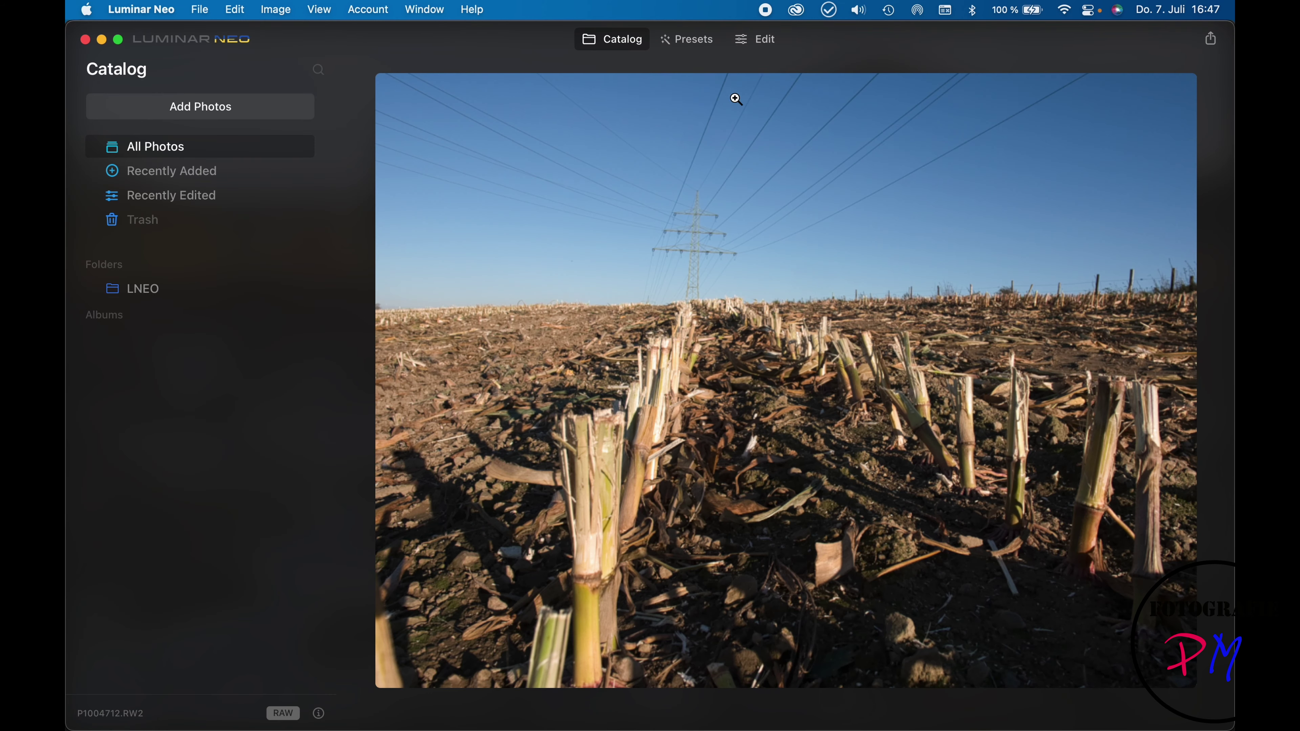
click(769, 53)
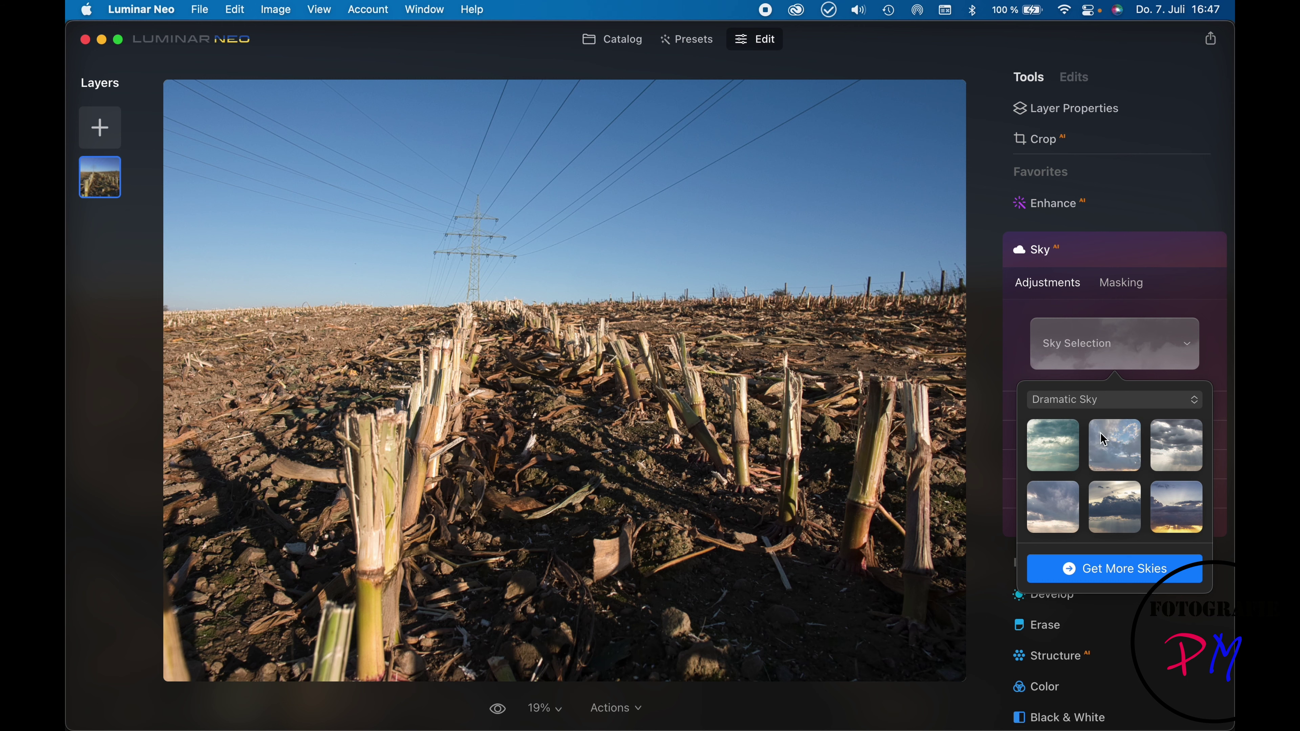
click(1094, 402)
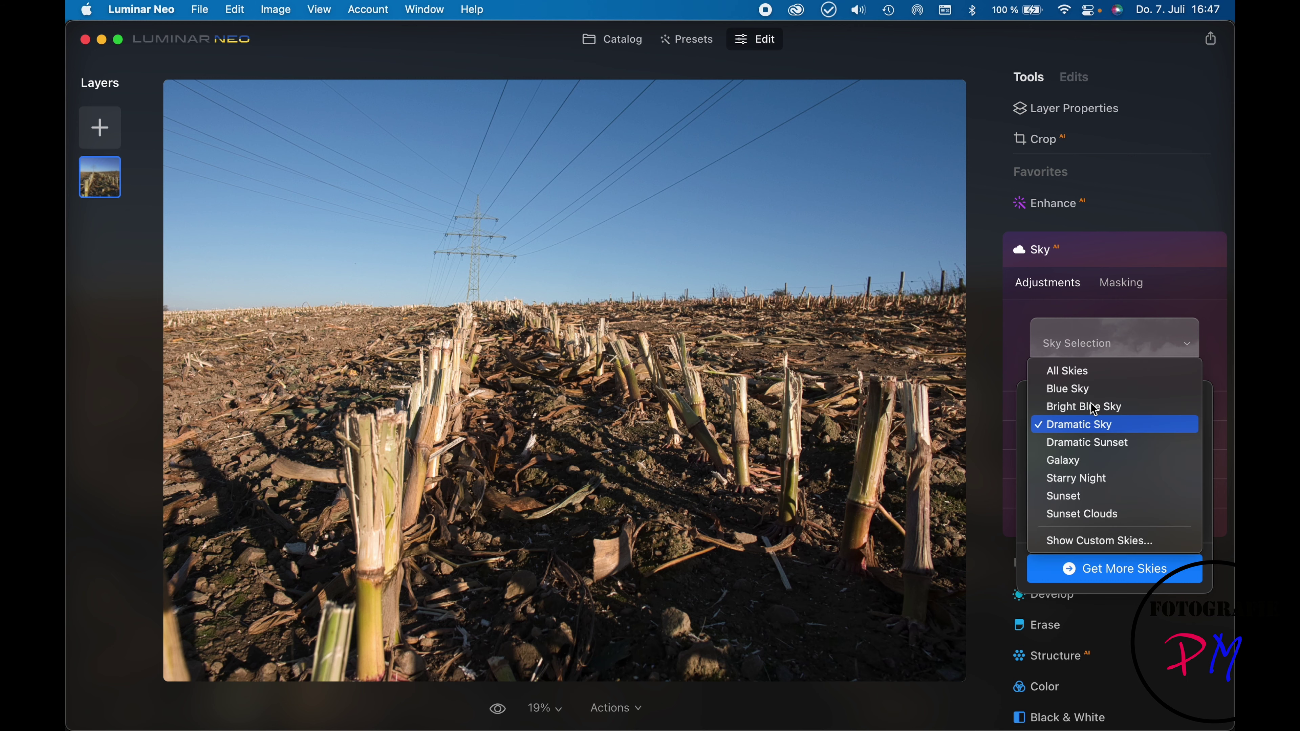
click(1070, 389)
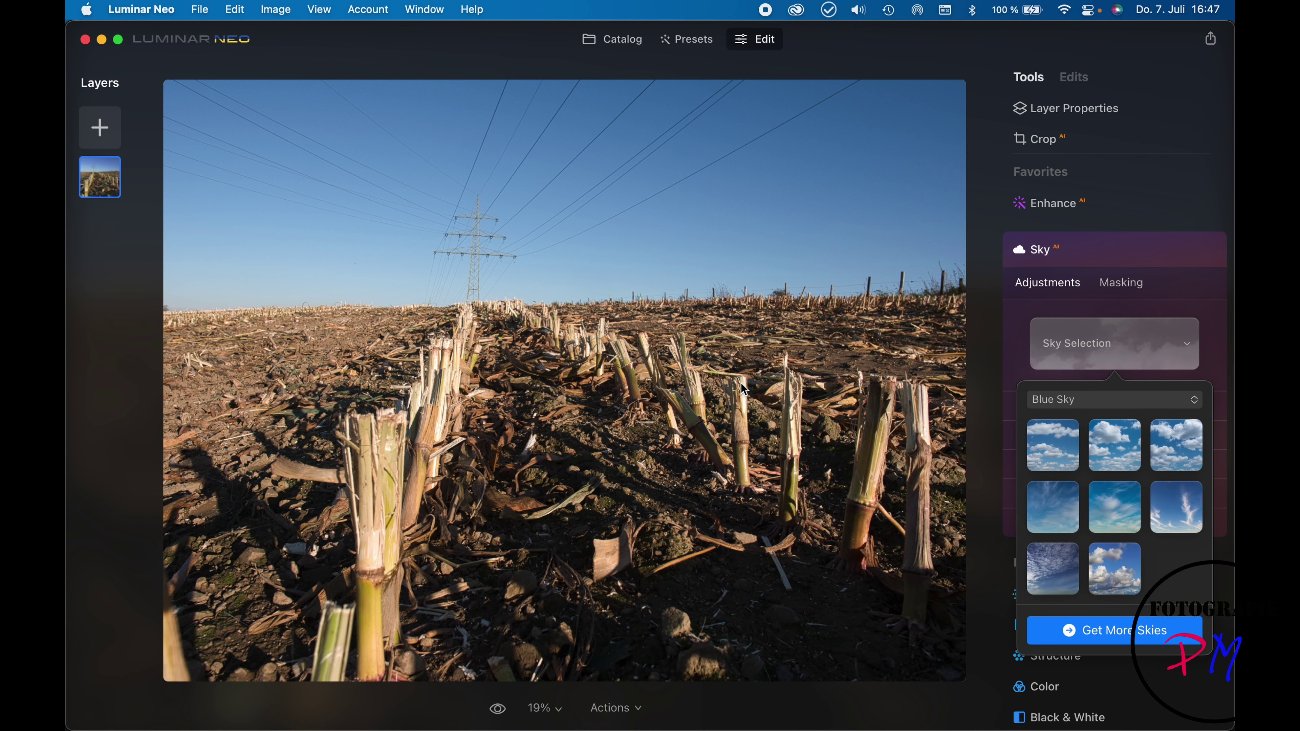
double_click(471, 236)
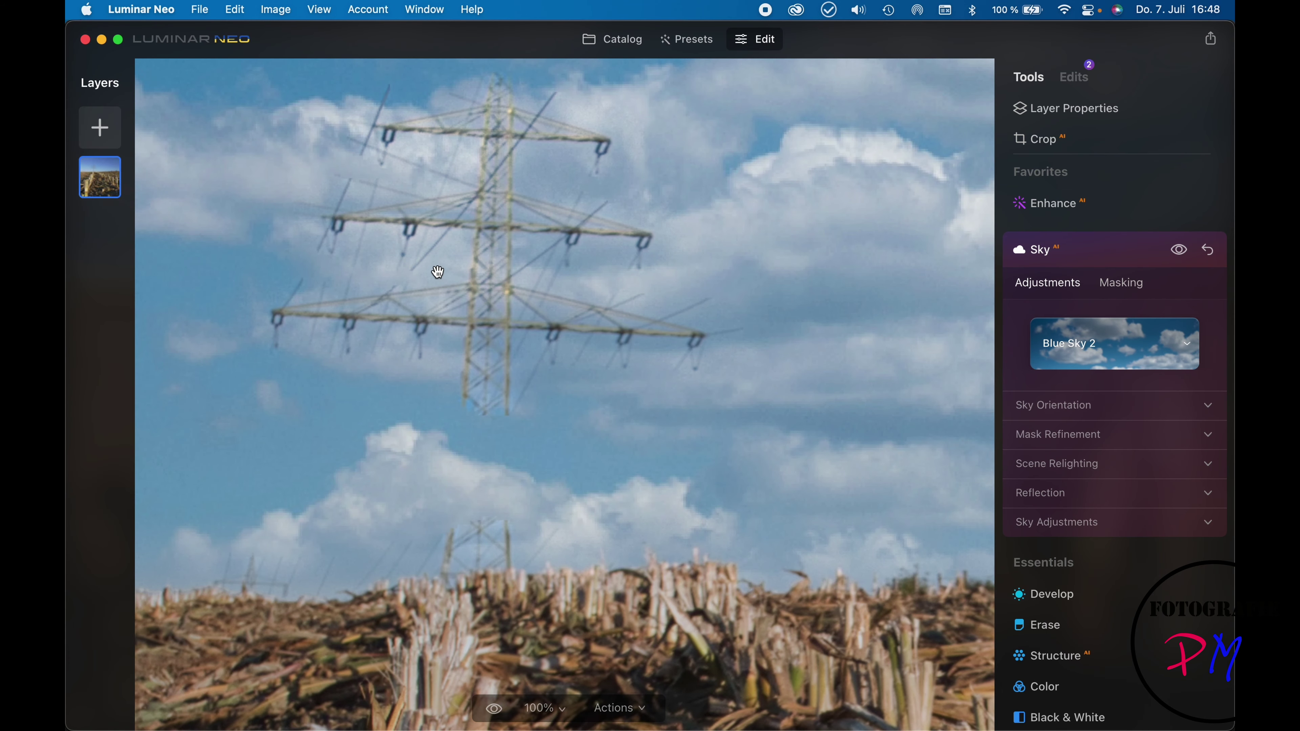
Check the Blue Sky 2 edges around the pylon at 100%, then return to the catalog.
double_click(461, 277)
double_click(471, 265)
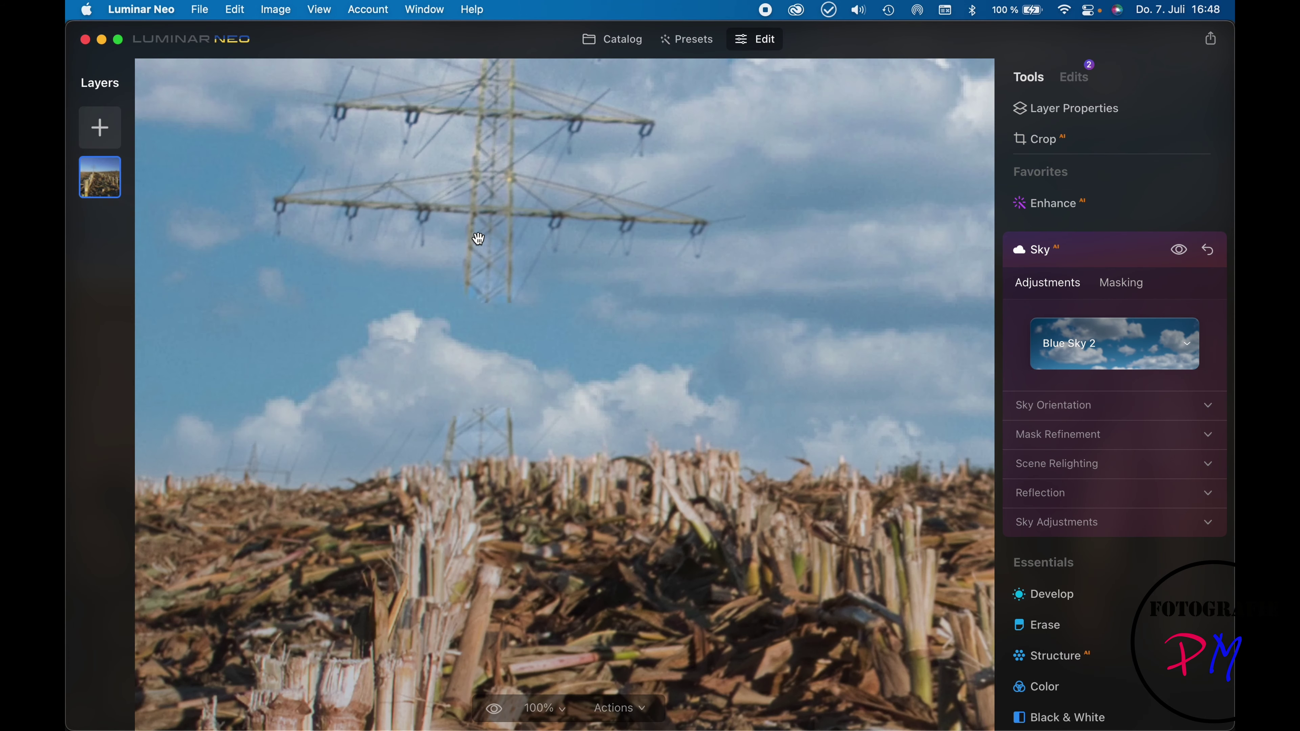
drag(499, 160, 628, 310)
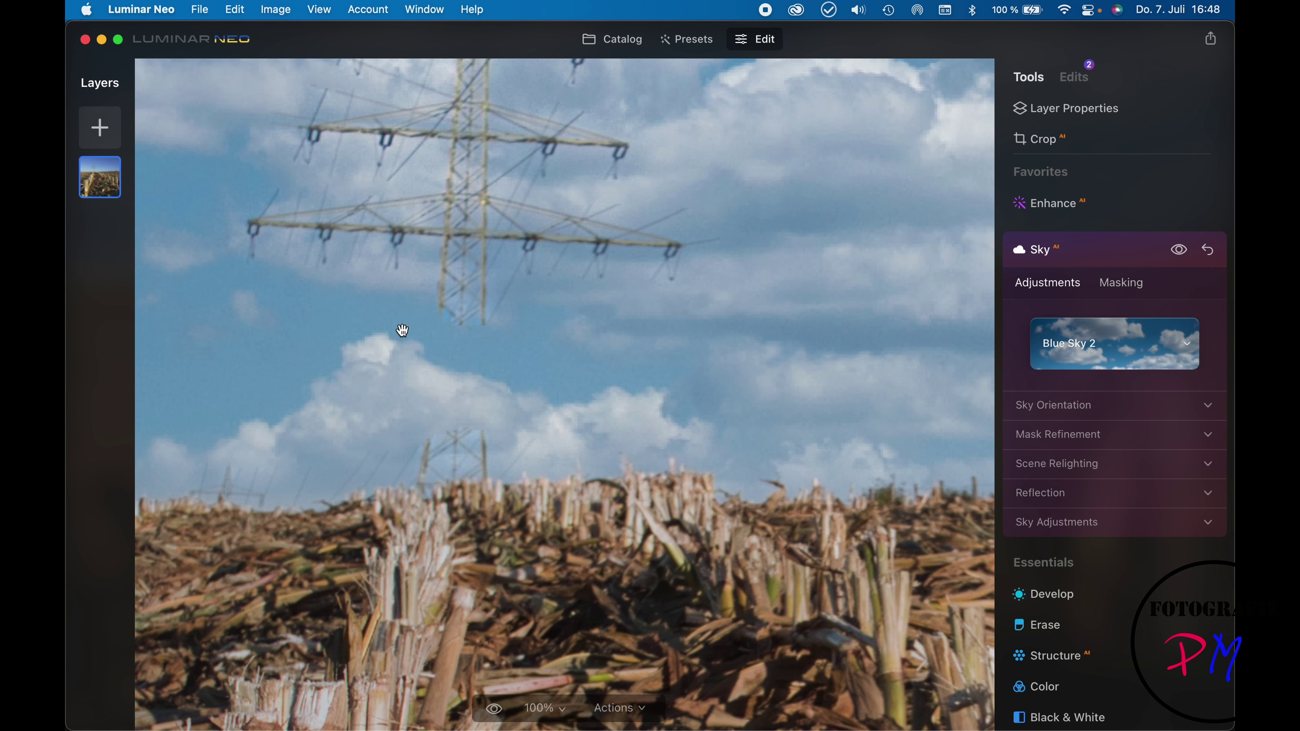
drag(499, 392, 725, 406)
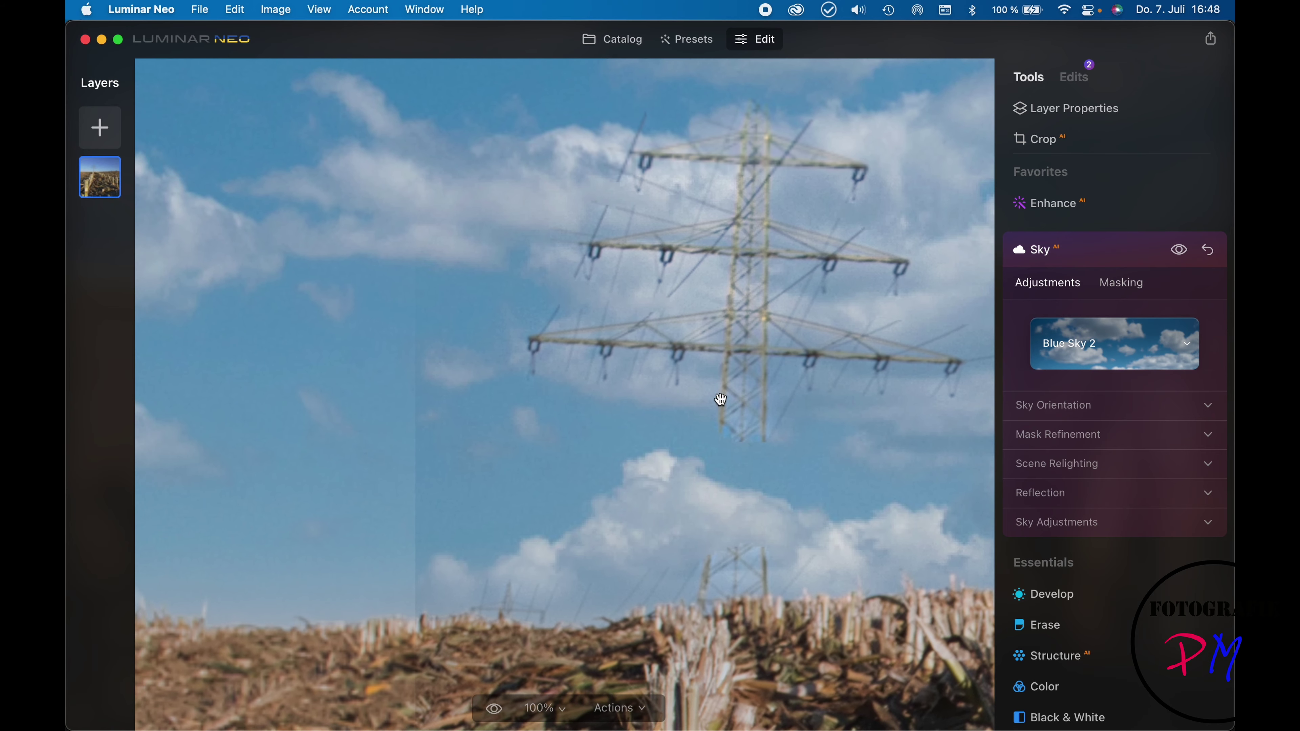
drag(552, 319, 176, 259)
click(704, 397)
drag(581, 334, 412, 302)
click(625, 45)
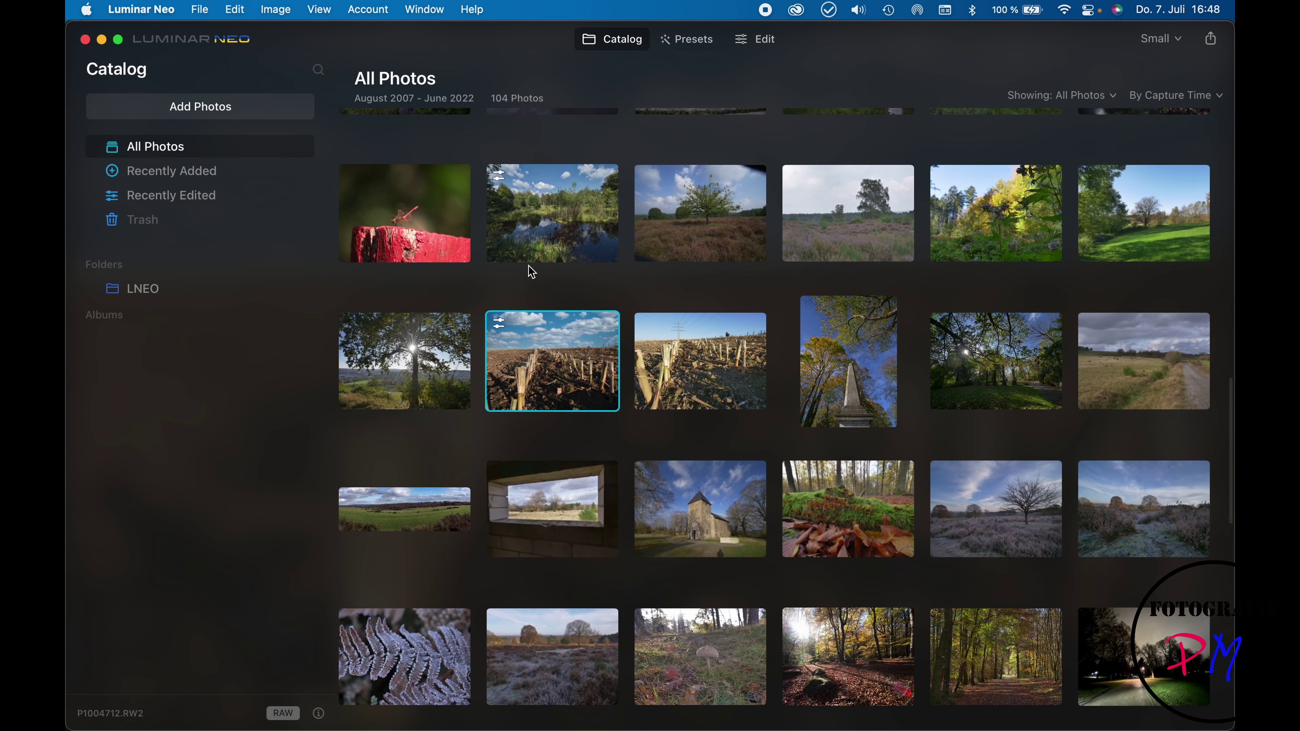
Revert the stubble-field photo to its original via Adjustments > Revert to Original.
right_click(532, 349)
mouse_move(639, 397)
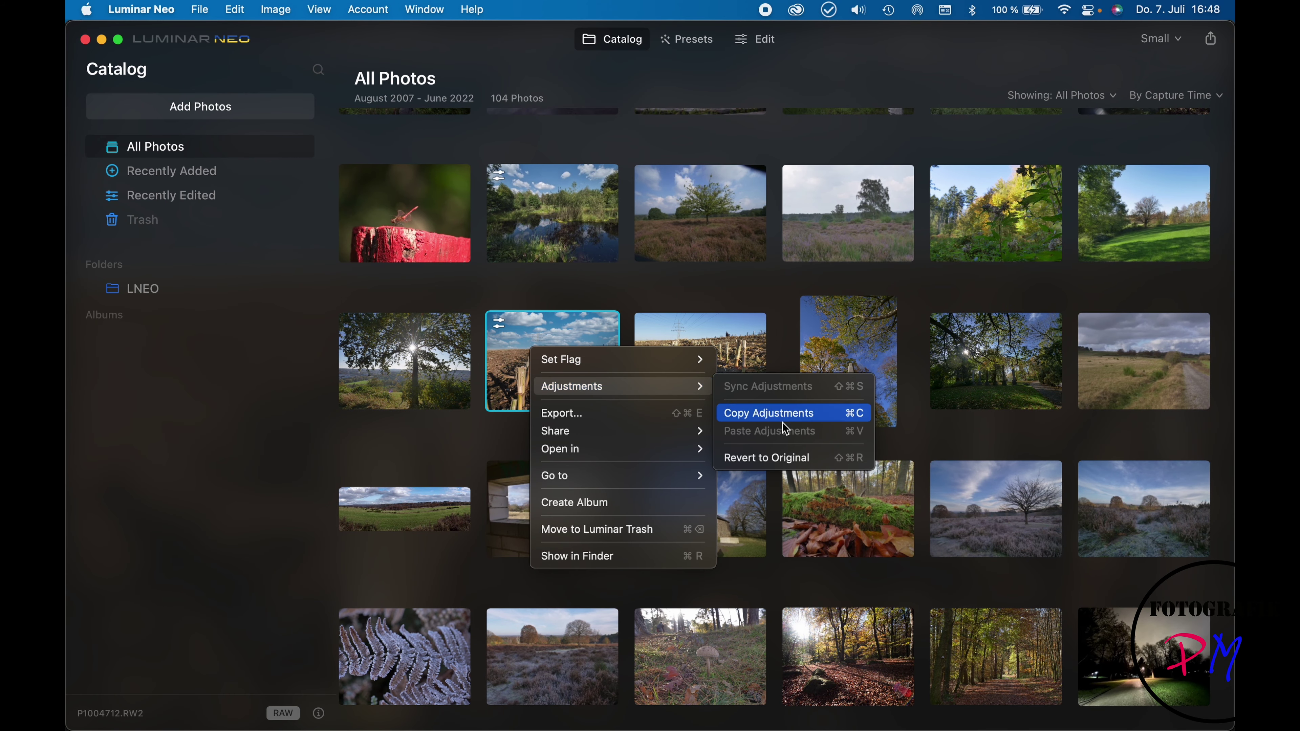
click(779, 456)
Send the stubble-field photo from Luminar Neo to Photoshop.
right_click(514, 354)
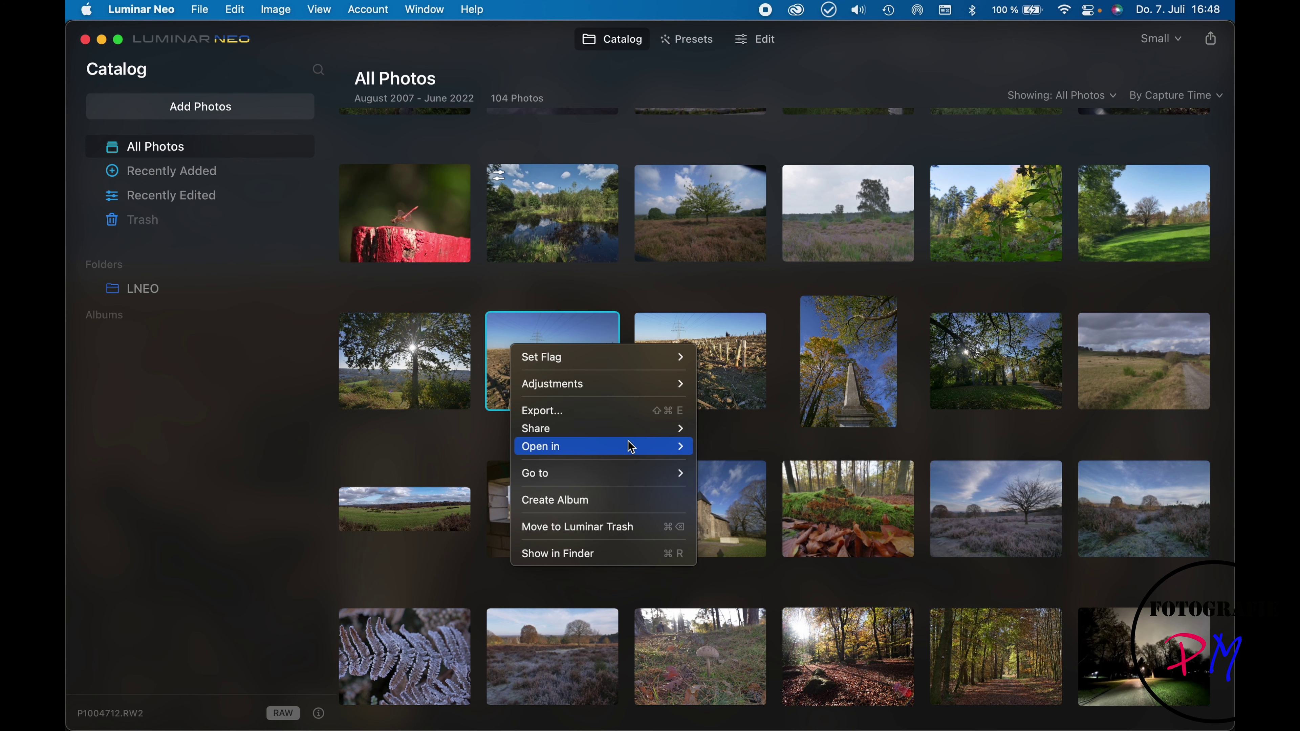
mouse_move(691, 451)
click(713, 472)
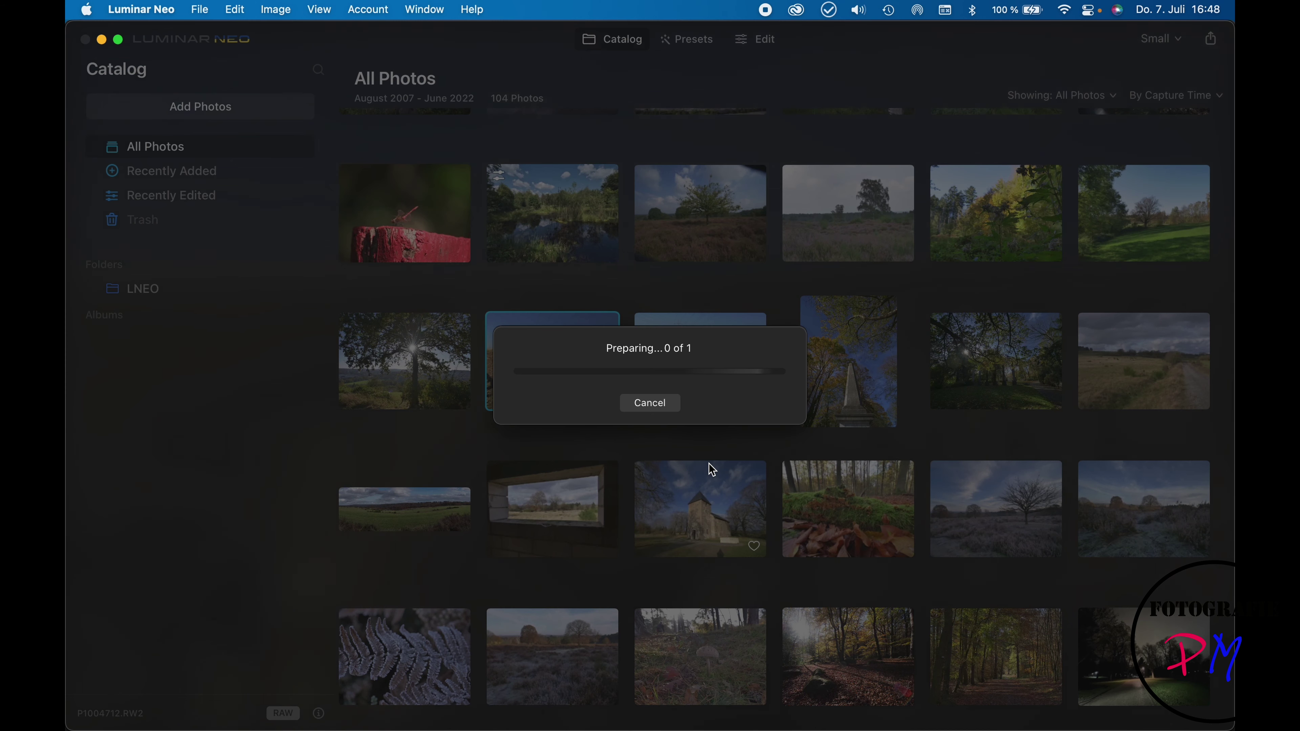
click(222, 12)
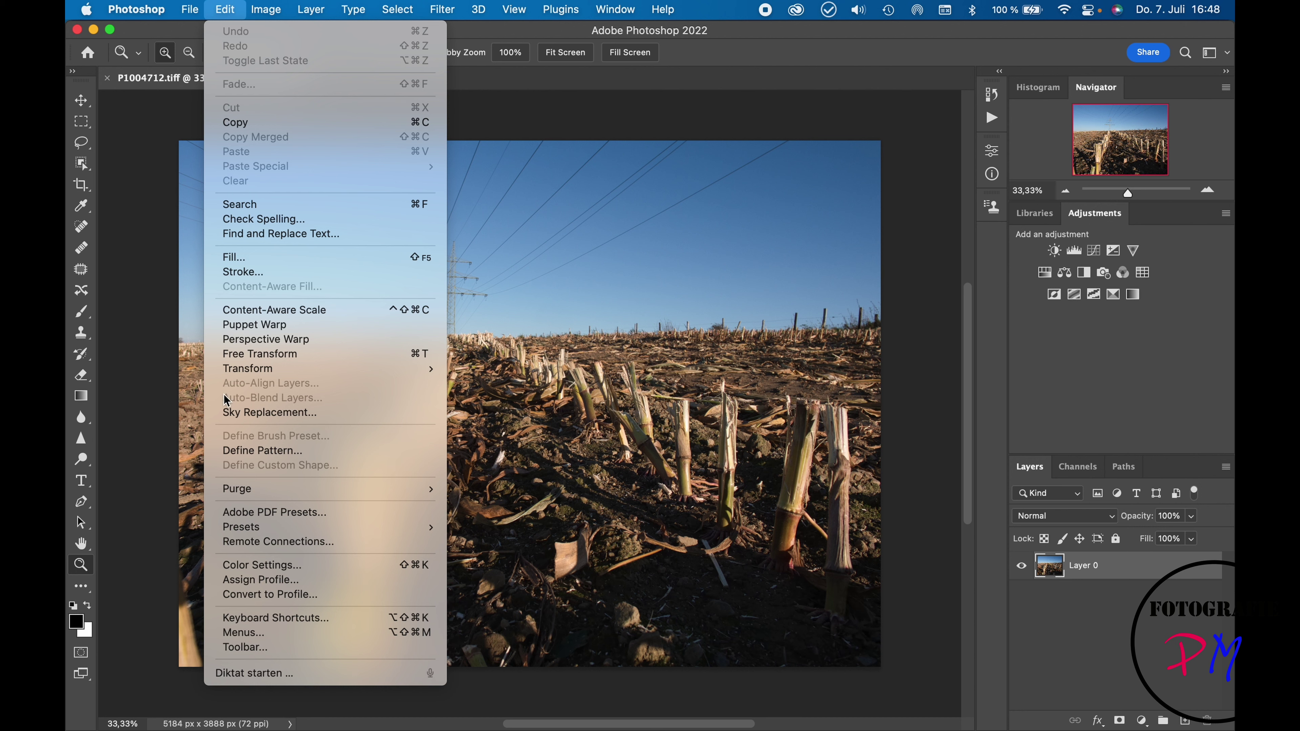
Apply Sky Replacement with a blue small-cloud sky from the Blauer Himmel set, then zoom in.
click(270, 412)
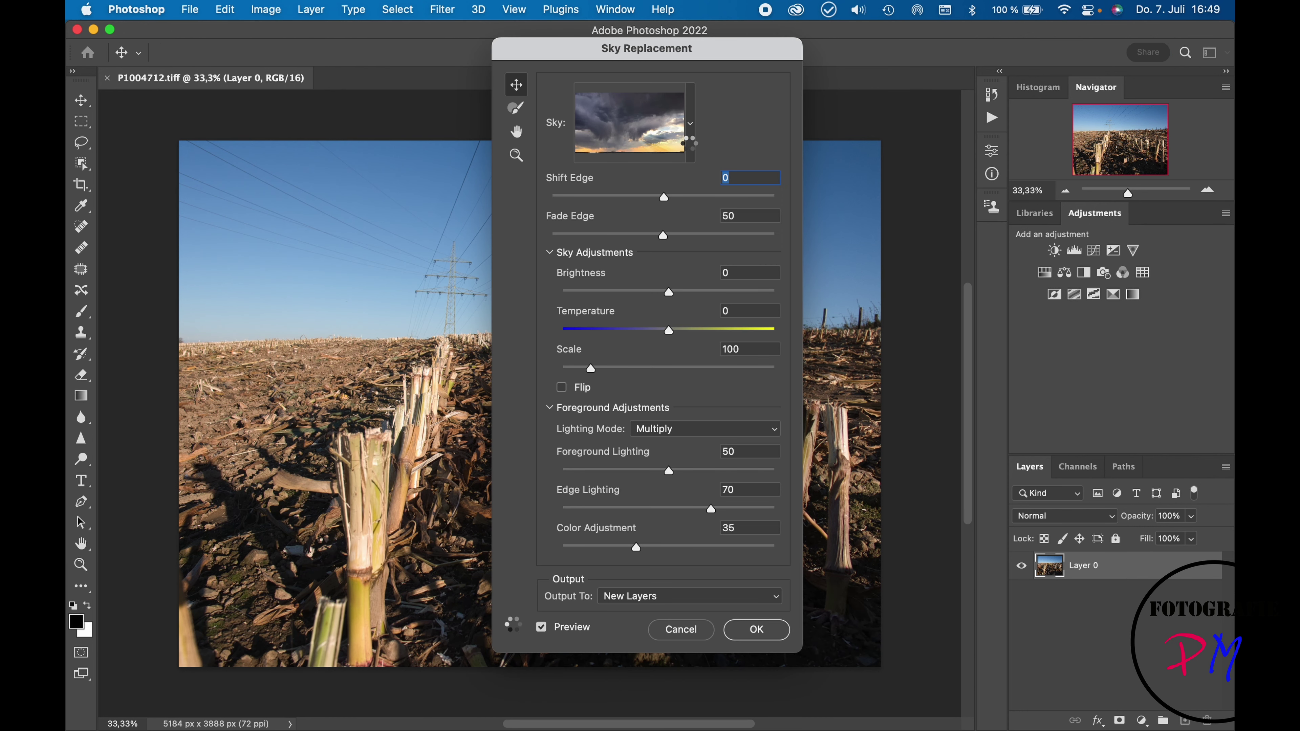
click(691, 123)
click(608, 393)
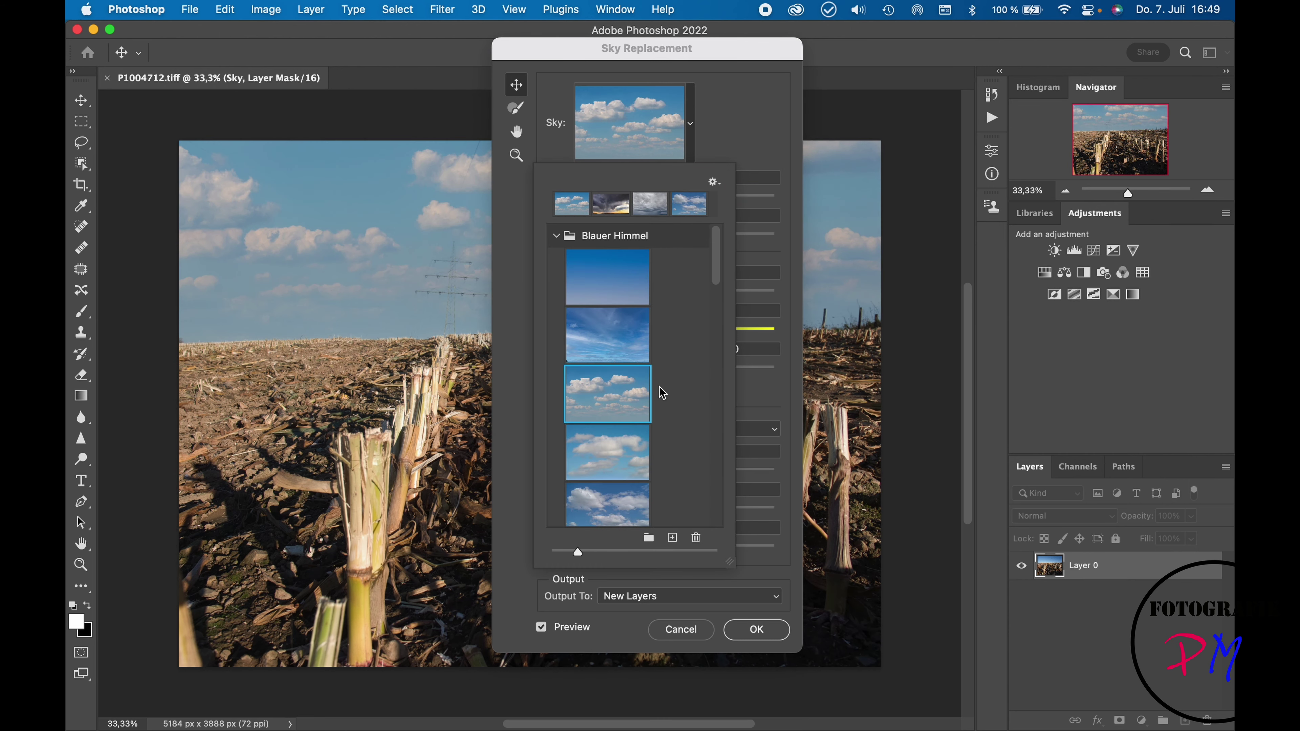
click(757, 631)
key(z)
drag(466, 320, 467, 322)
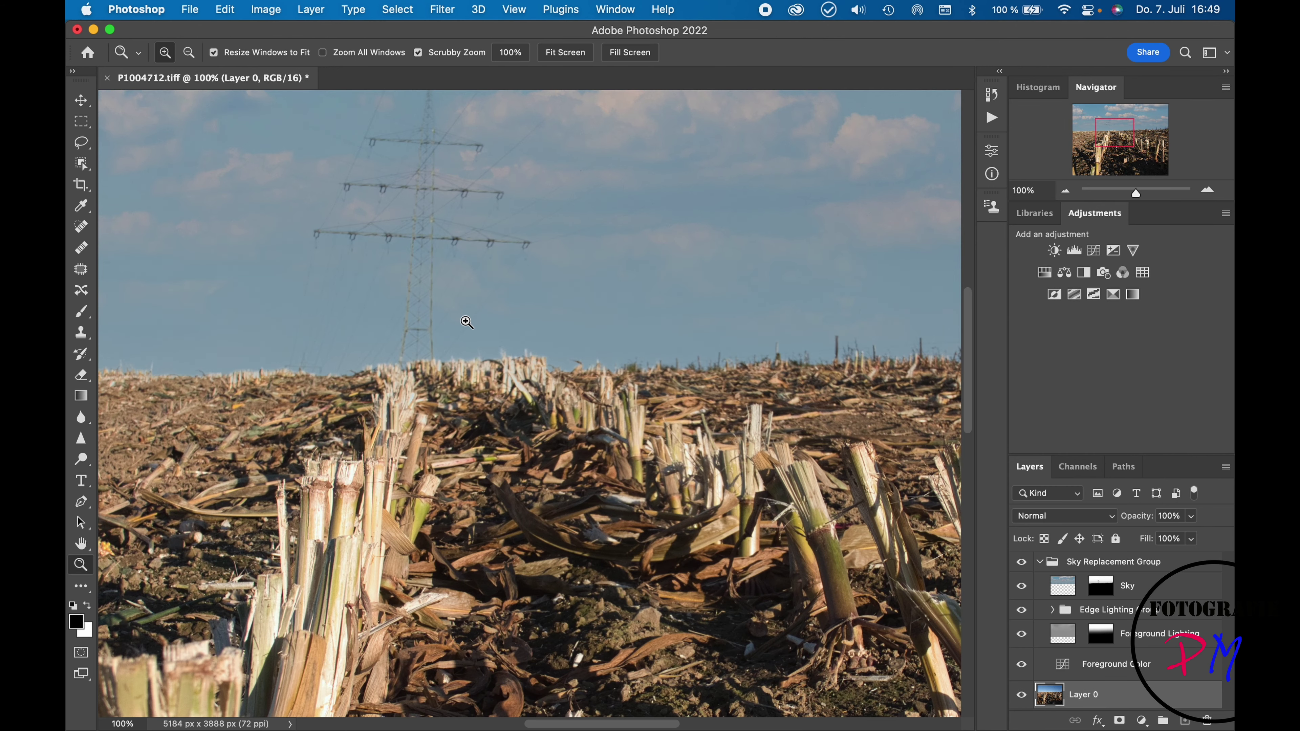
click(472, 283)
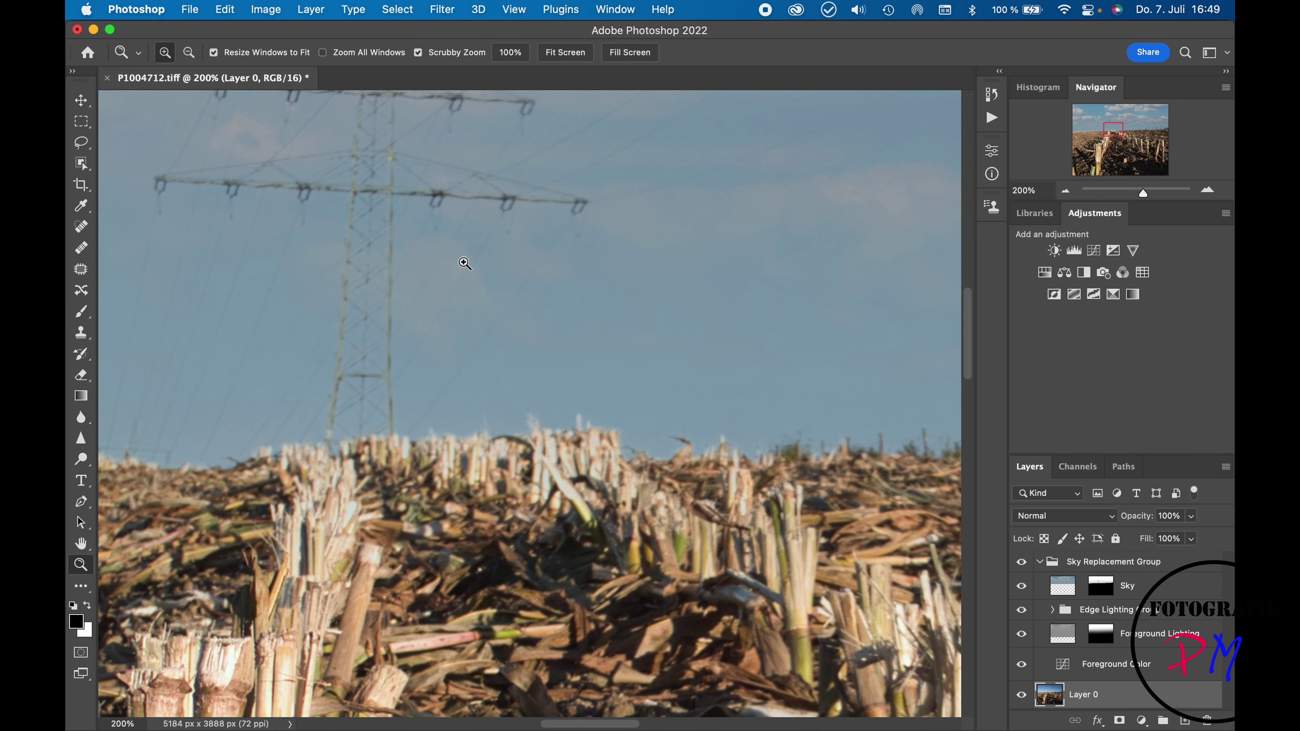
Toggle the Sky Replacement Group to compare replaced and original sky around the pylon, zooming to about 88%.
drag(1113, 128, 1091, 117)
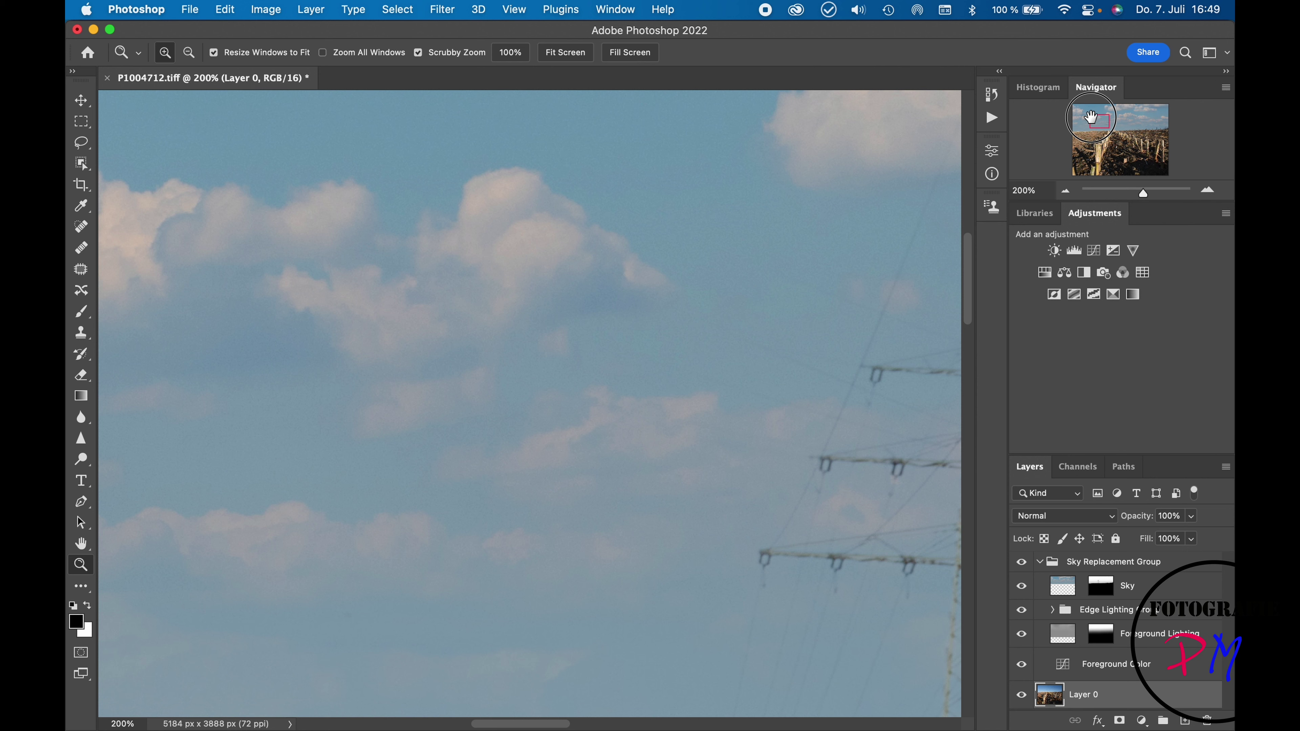
click(1021, 563)
click(1021, 563)
drag(894, 477, 846, 533)
mouse_move(1111, 141)
mouse_down()
mouse_move(1114, 151)
mouse_move(1111, 125)
mouse_up()
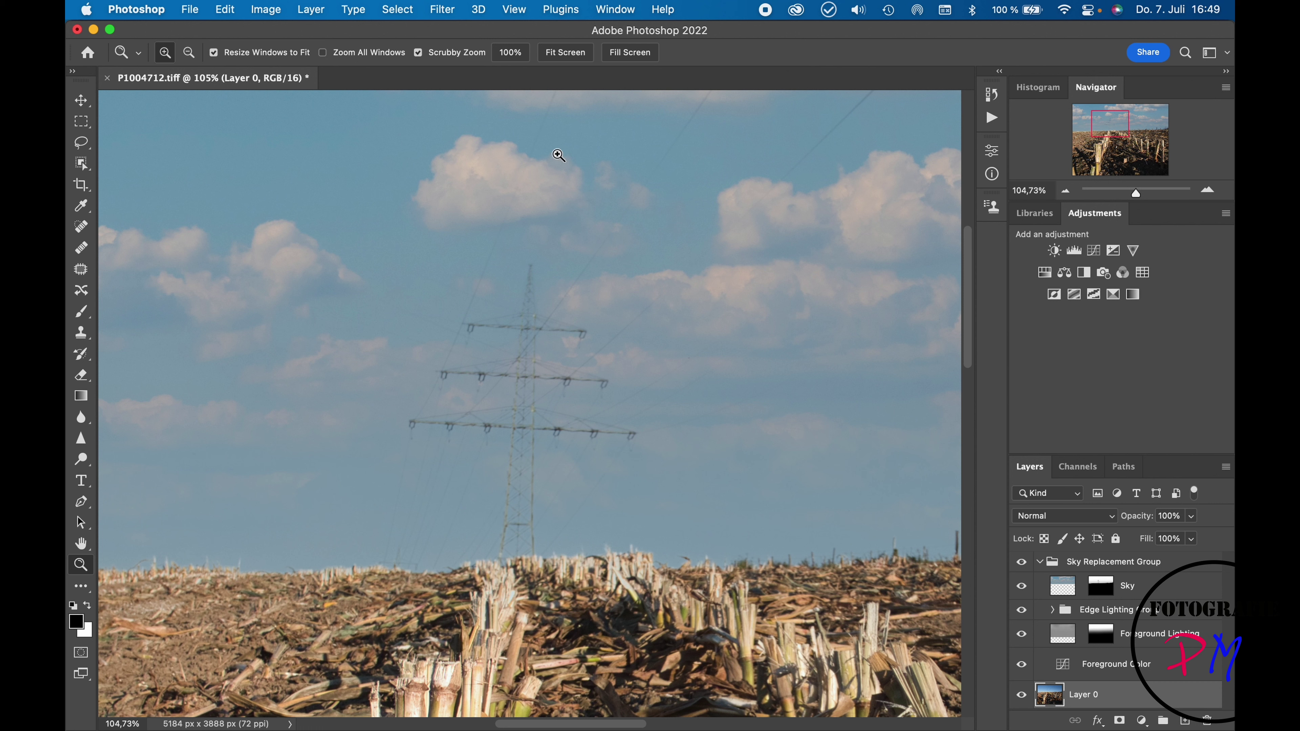
click(195, 13)
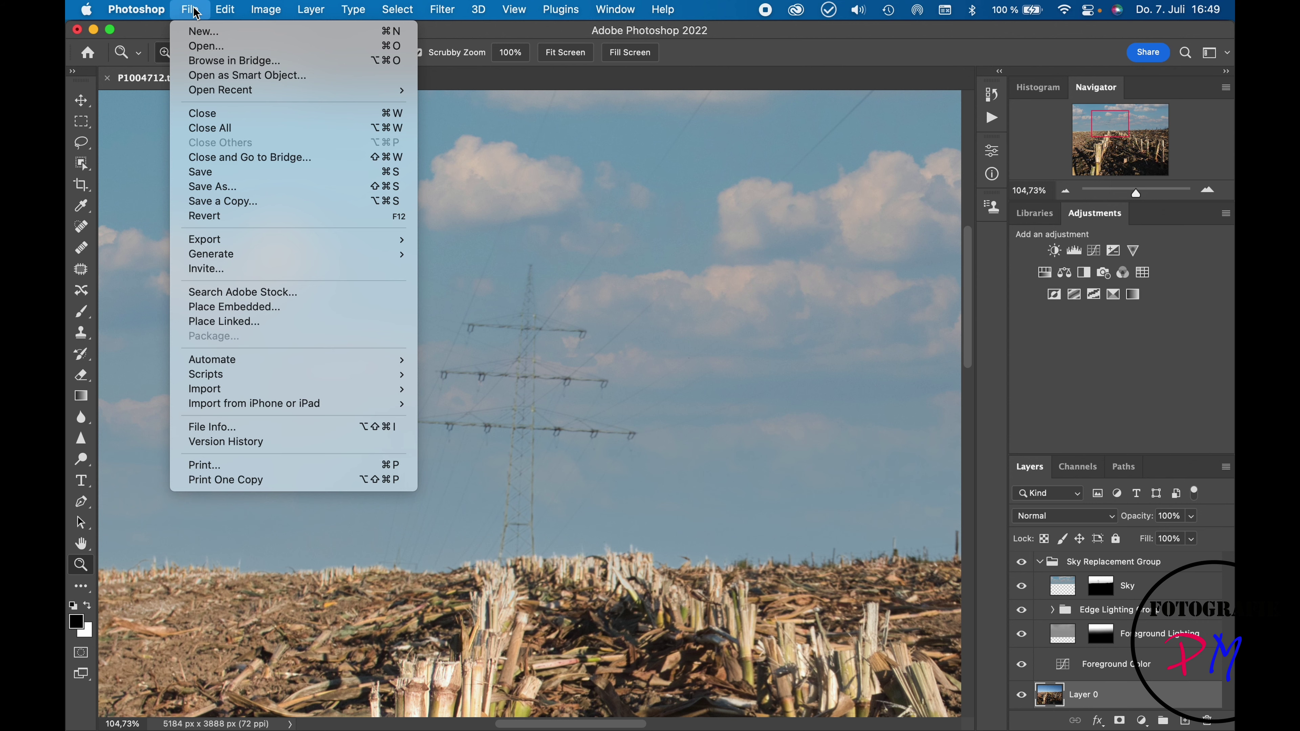